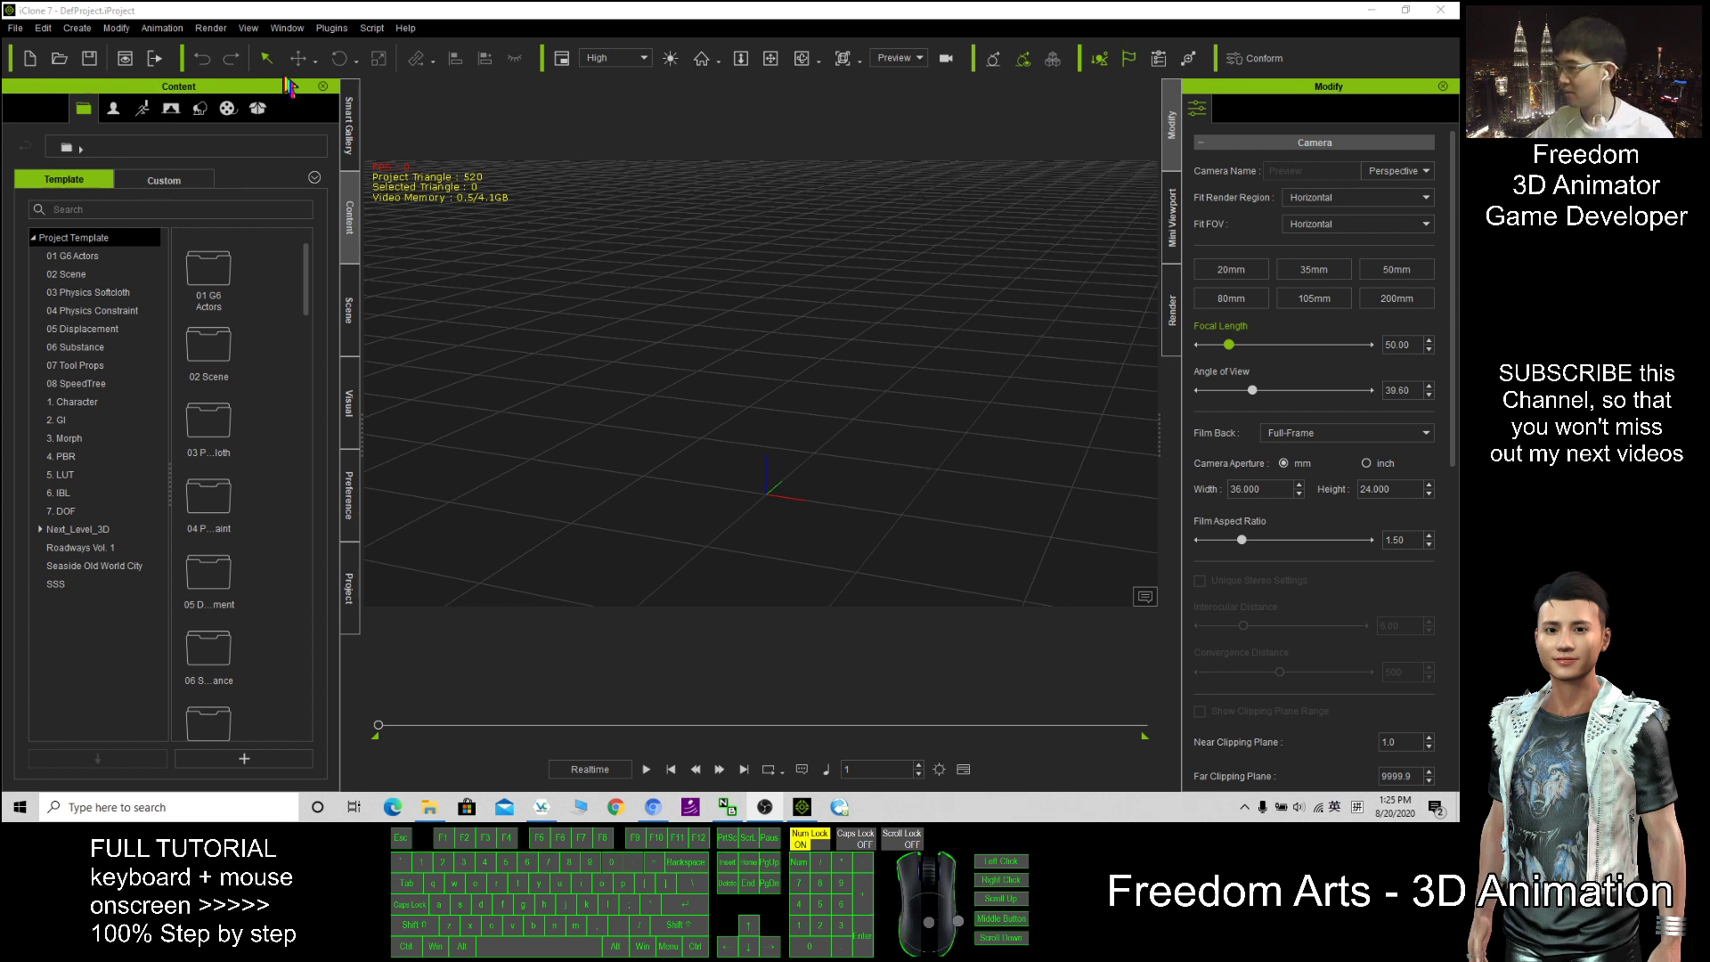
Open the Height Map_Large folder of the Terrain set templates
click(203, 114)
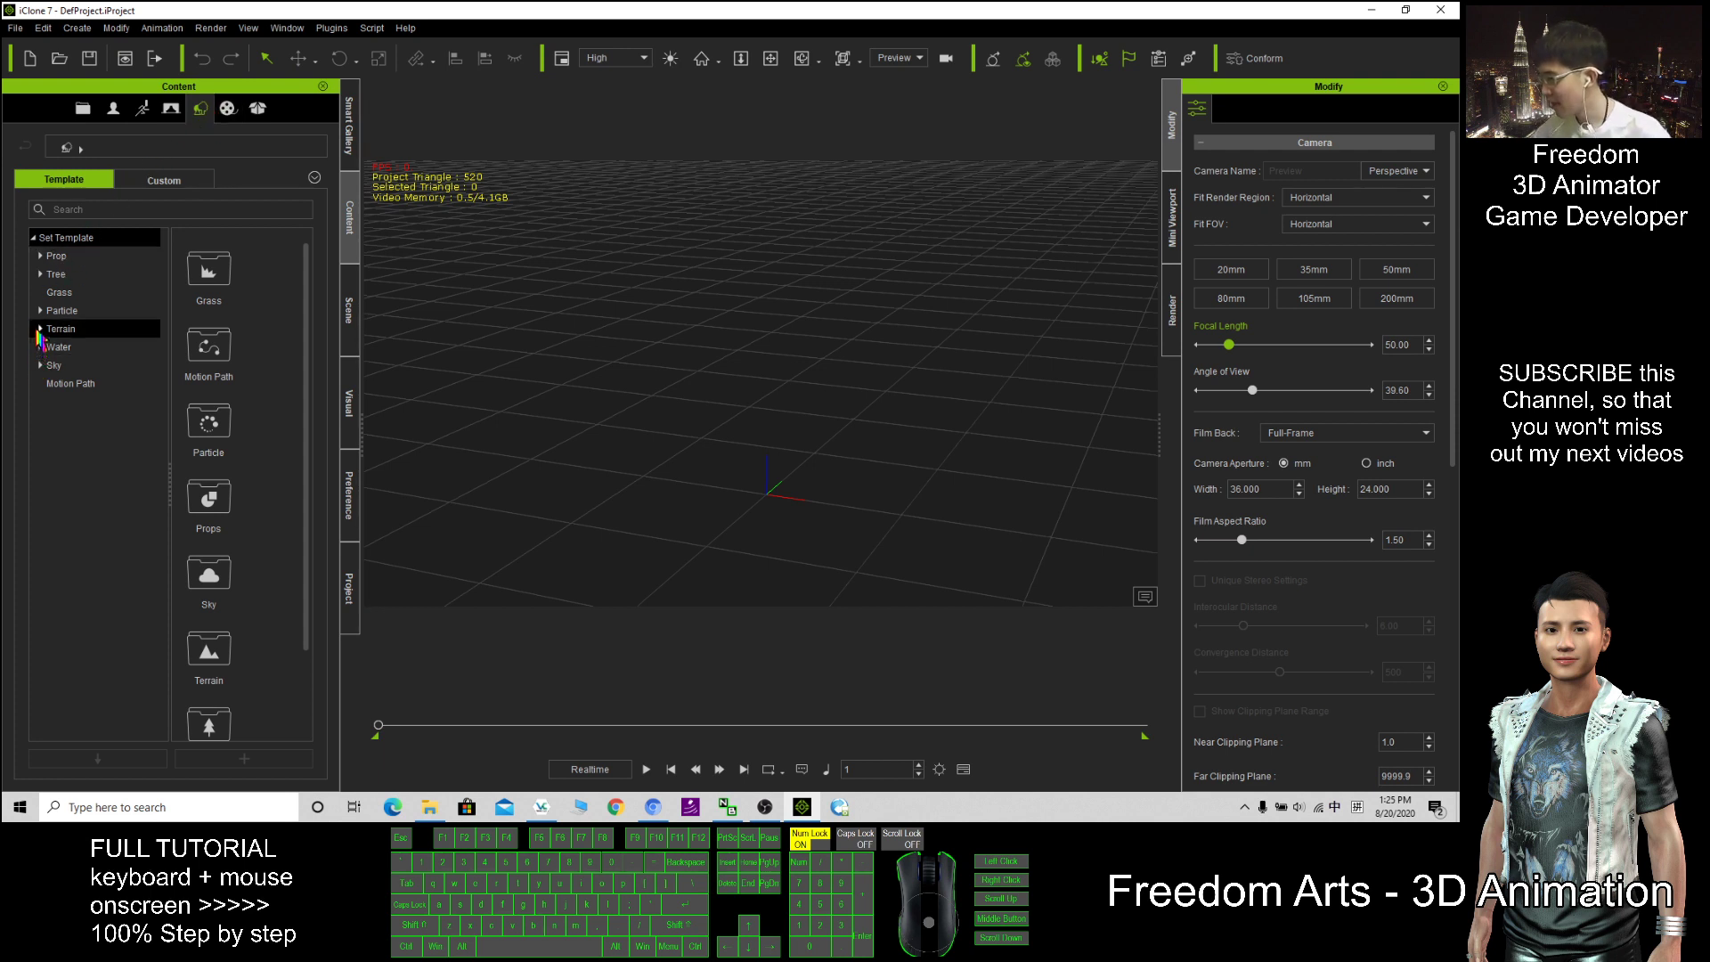
click(41, 329)
click(68, 329)
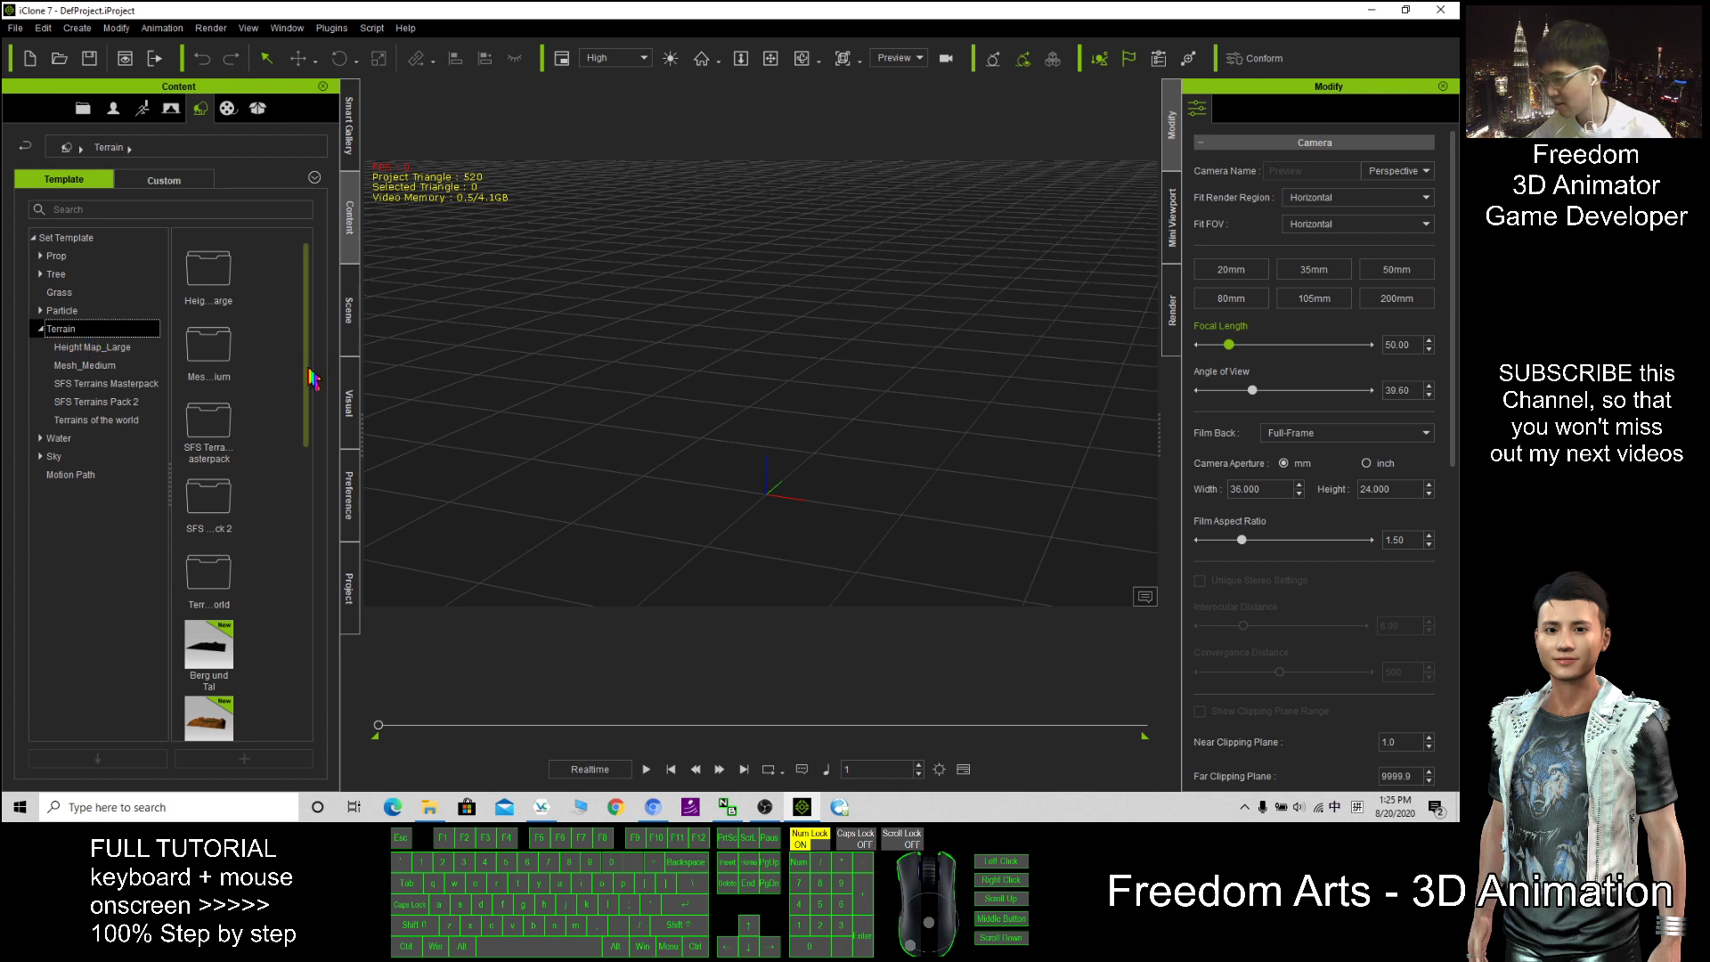
drag(307, 367, 280, 628)
click(93, 347)
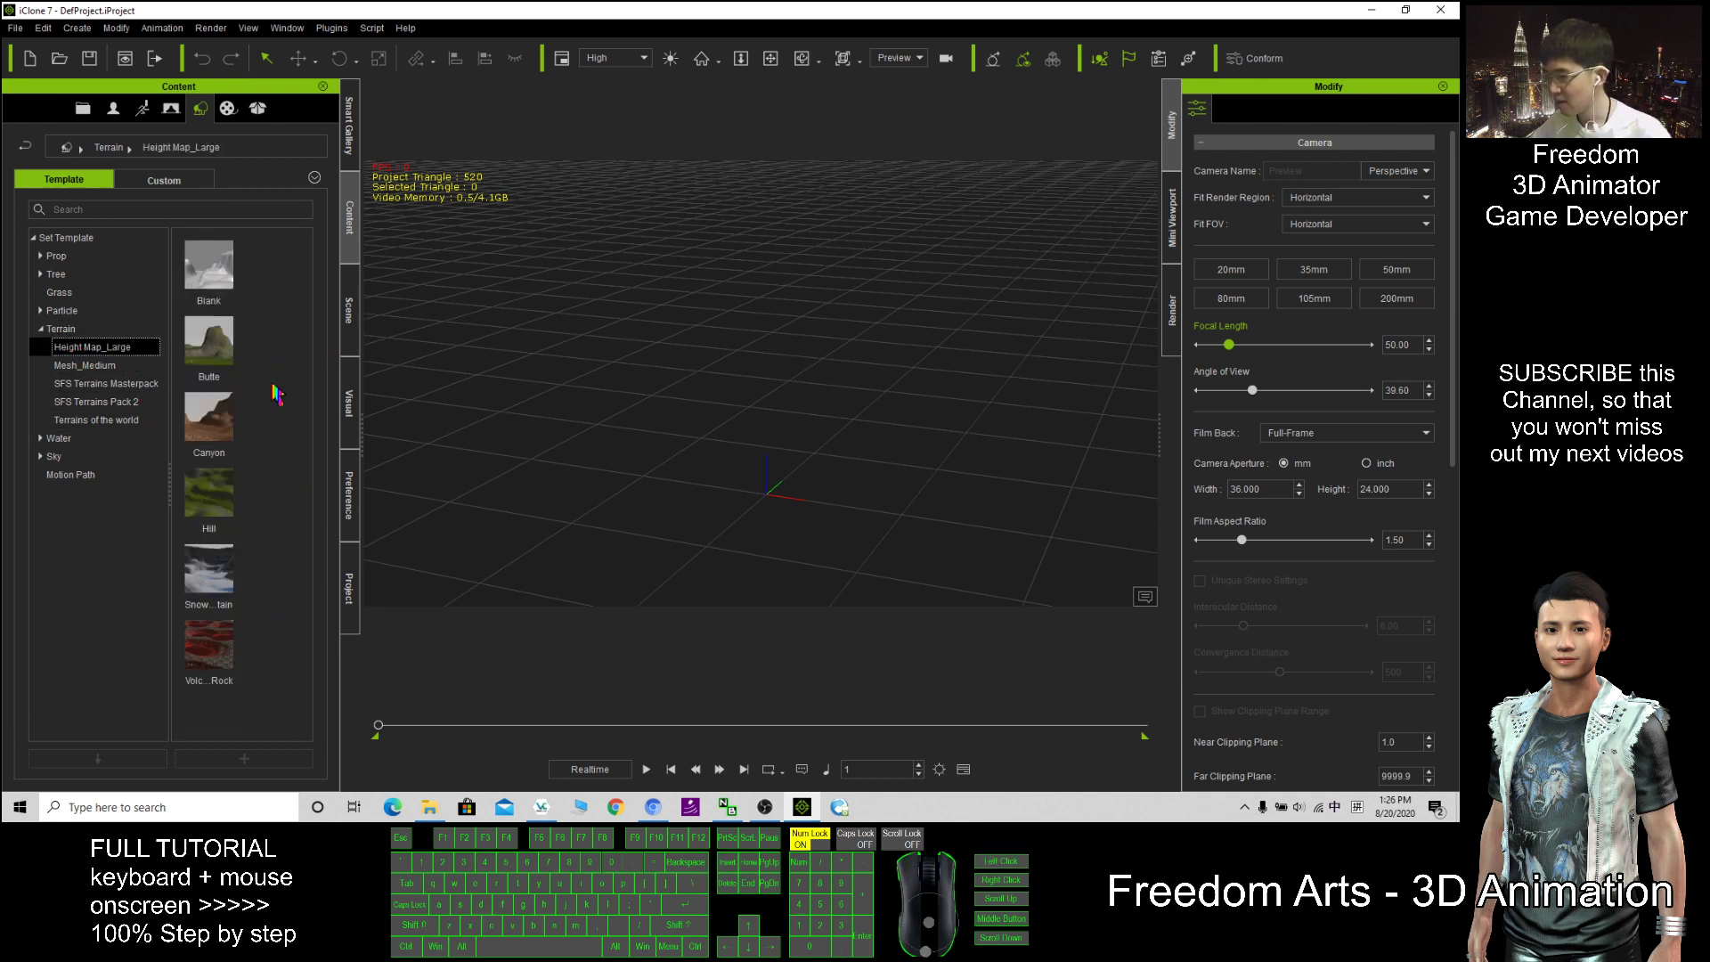
Load the Blank height map terrain into the empty scene
drag(212, 285, 766, 481)
key(c)
drag(927, 394, 1069, 451)
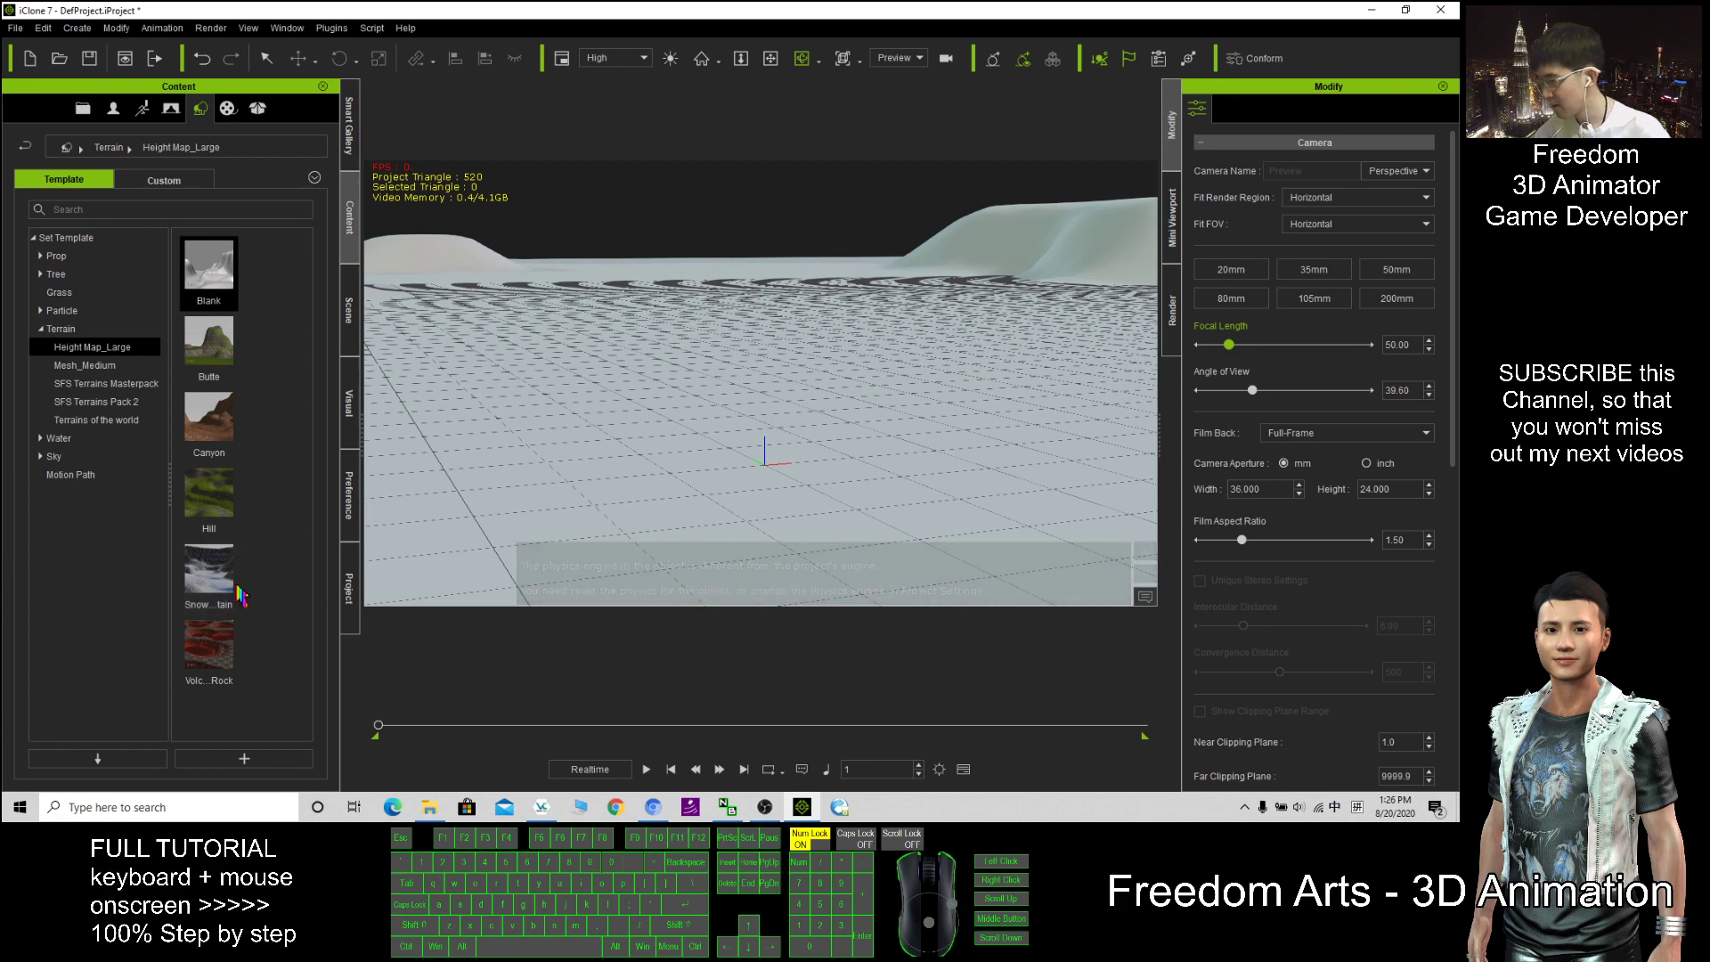
Load the snow mountain height map terrain into the scene in place of the blank one
drag(211, 597, 775, 472)
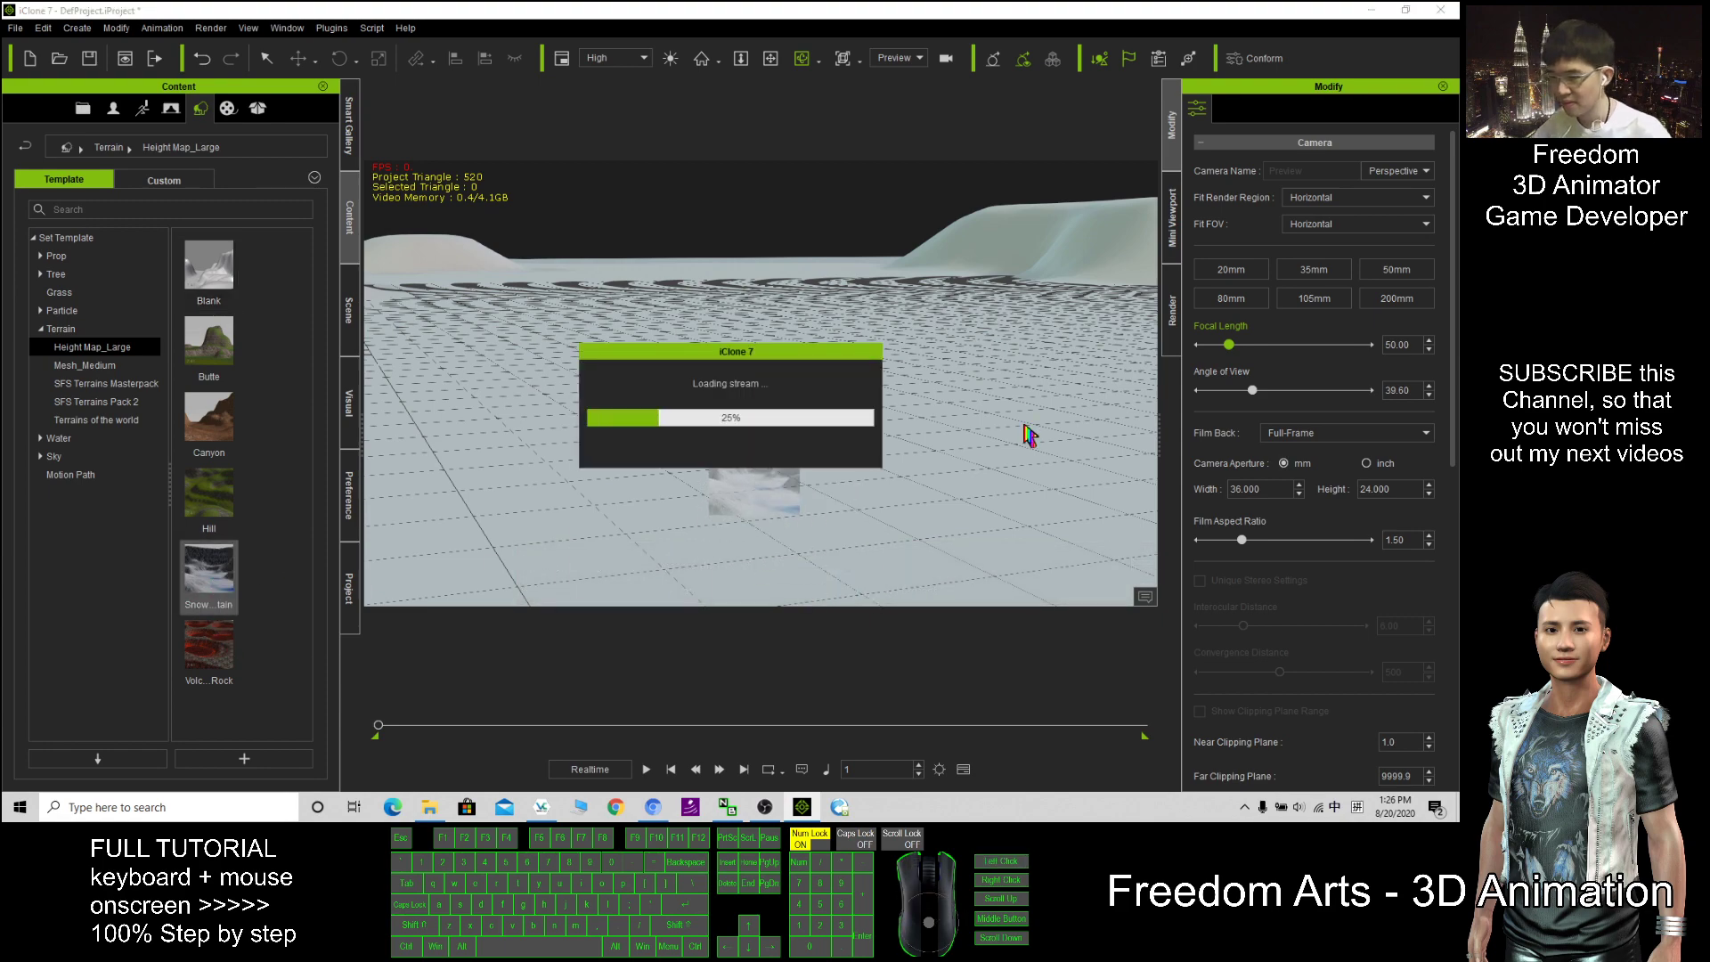
key(c)
drag(979, 444, 775, 445)
drag(917, 419, 941, 445)
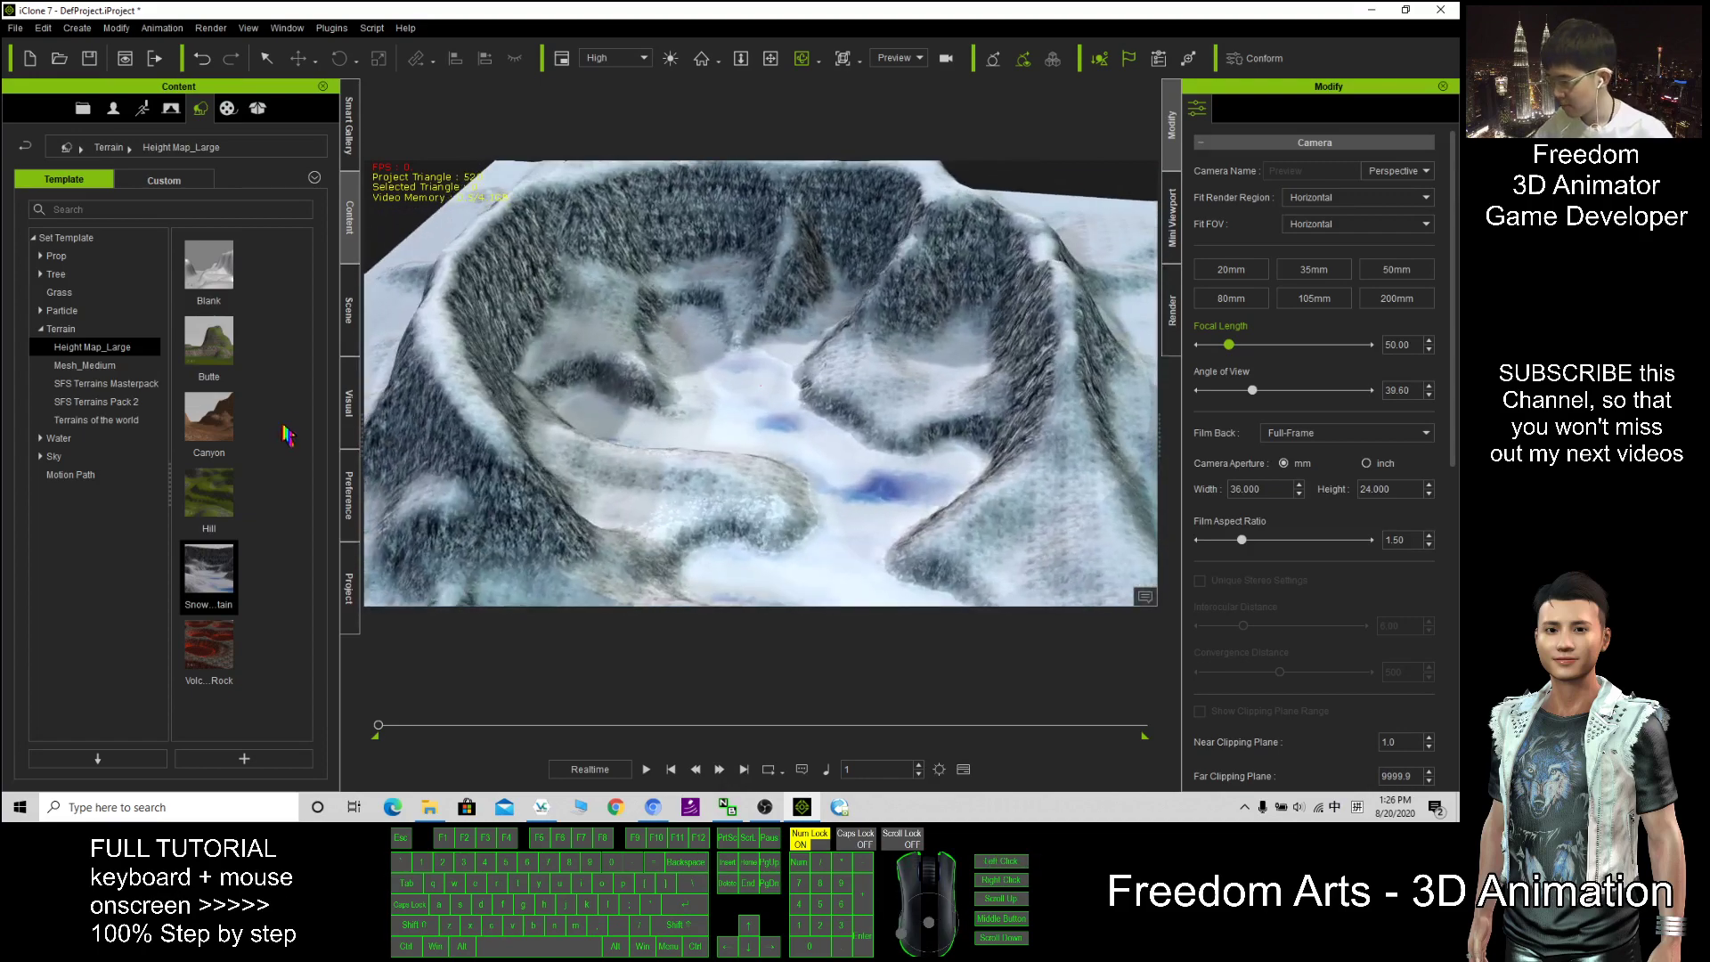
Browse the available terrains in the Mesh_Medium, SFS Terrains and Terrains of the world folders
click(112, 366)
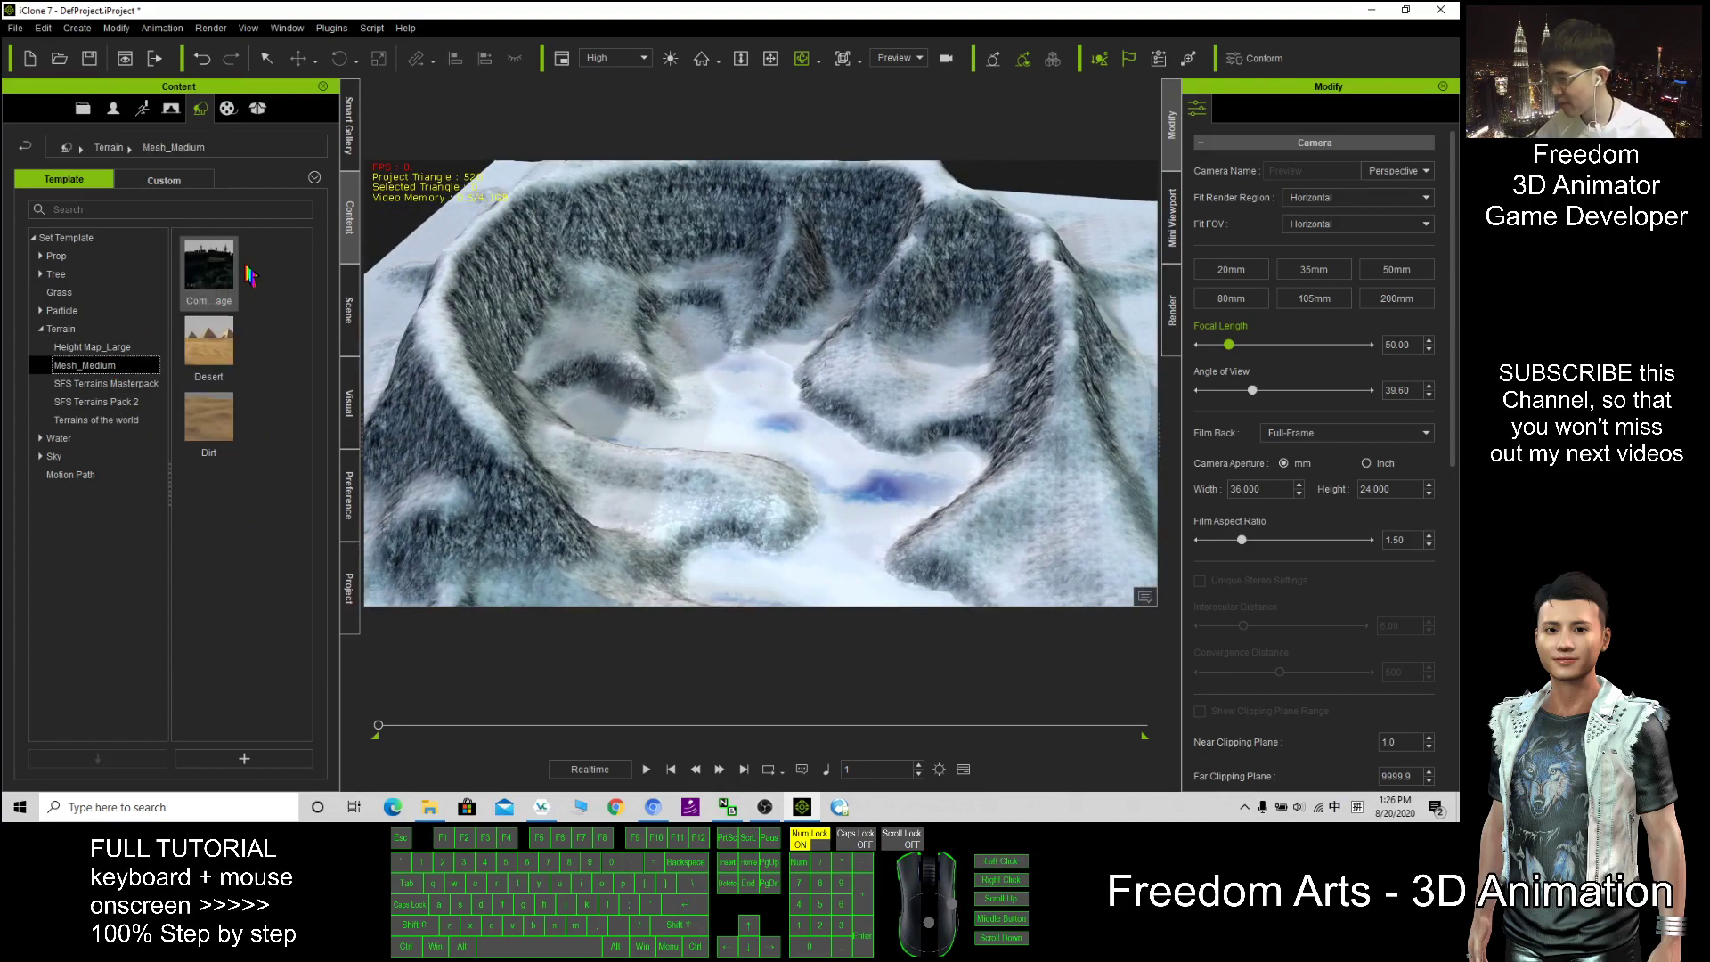
click(103, 390)
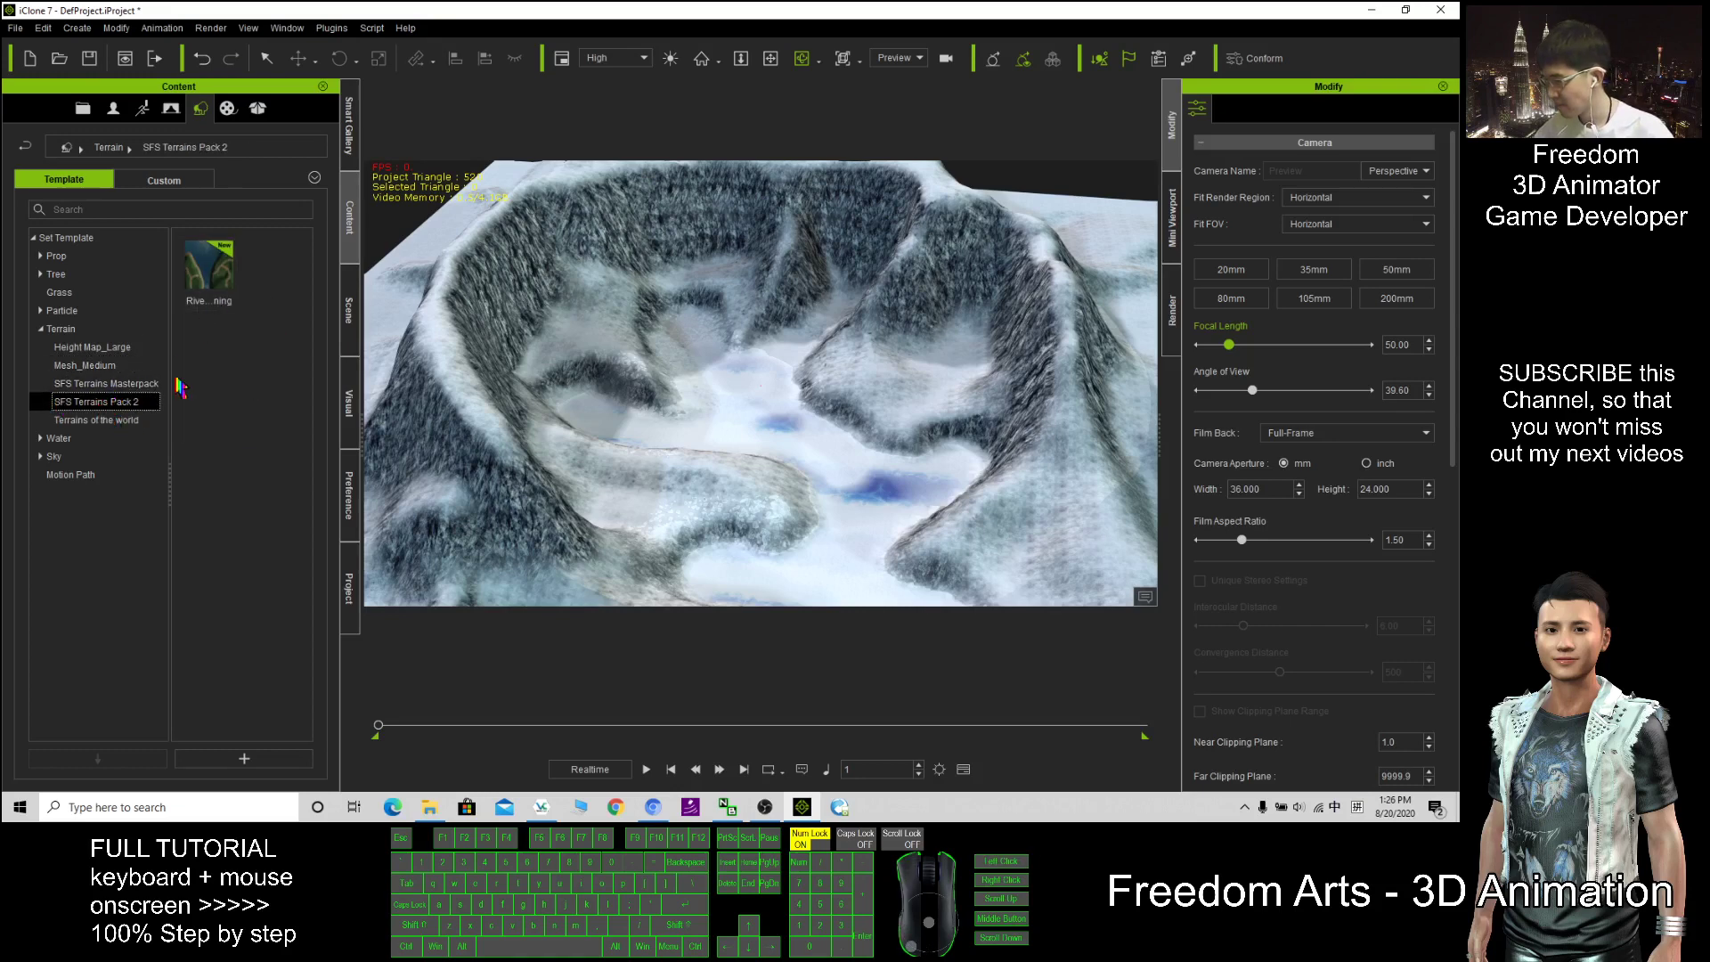
click(118, 421)
scroll(228, 434, down, 3)
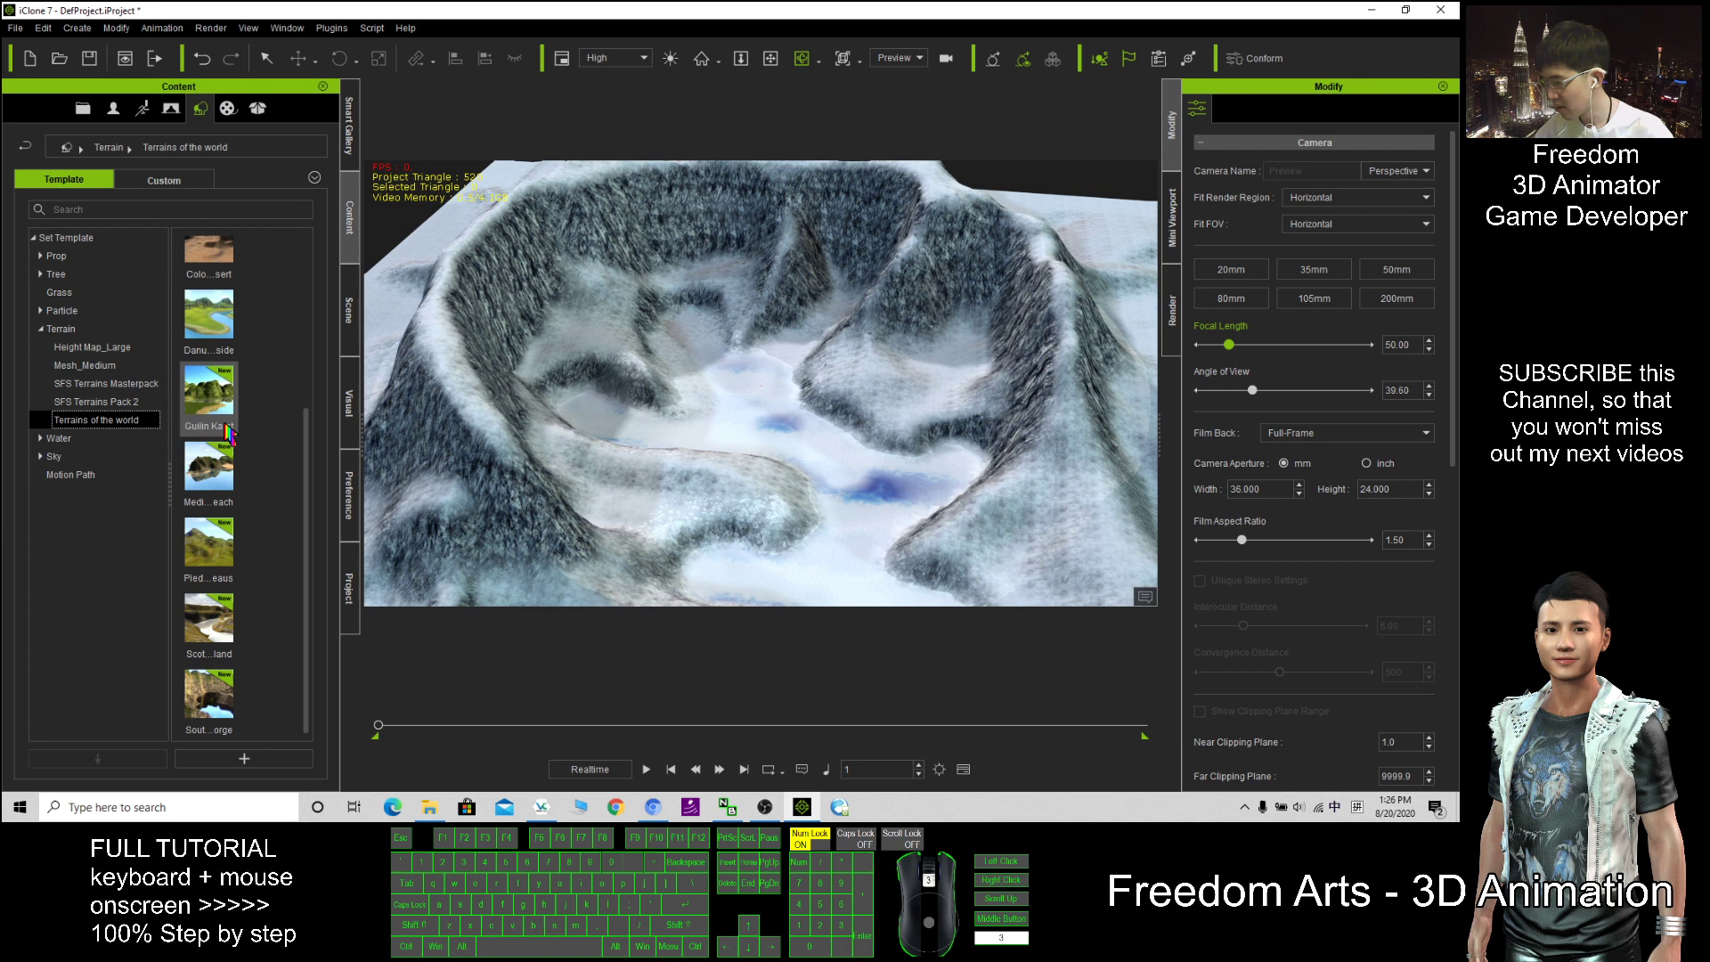
scroll(260, 634, up, 3)
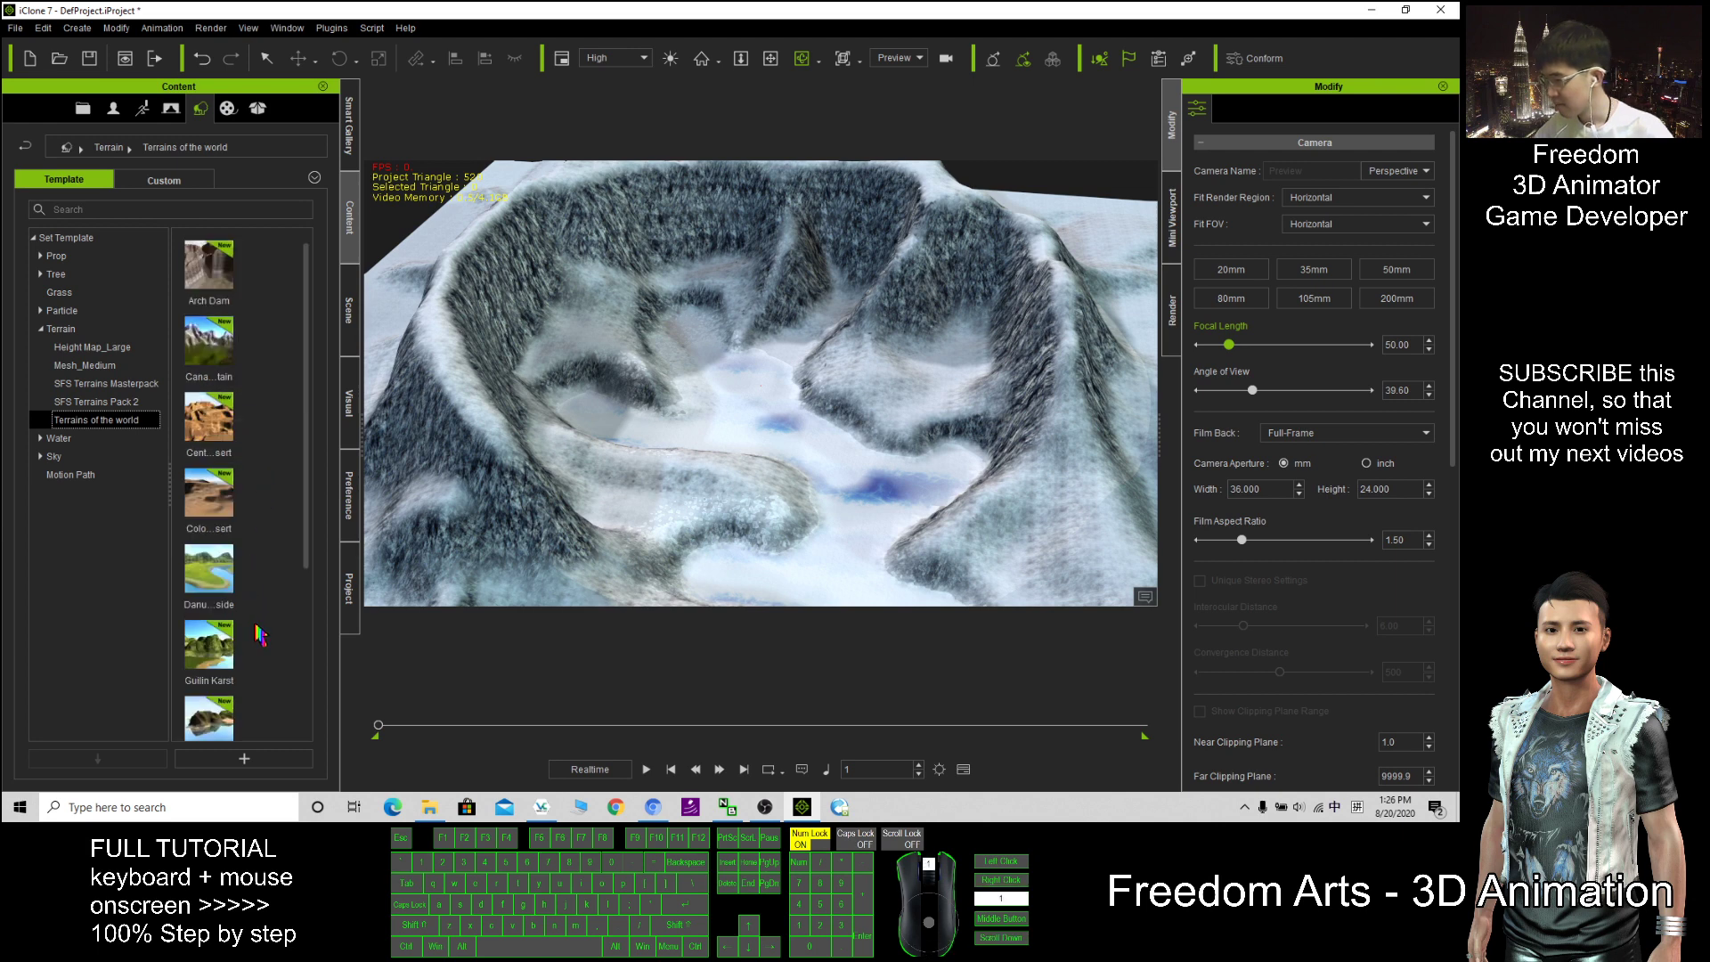
click(98, 348)
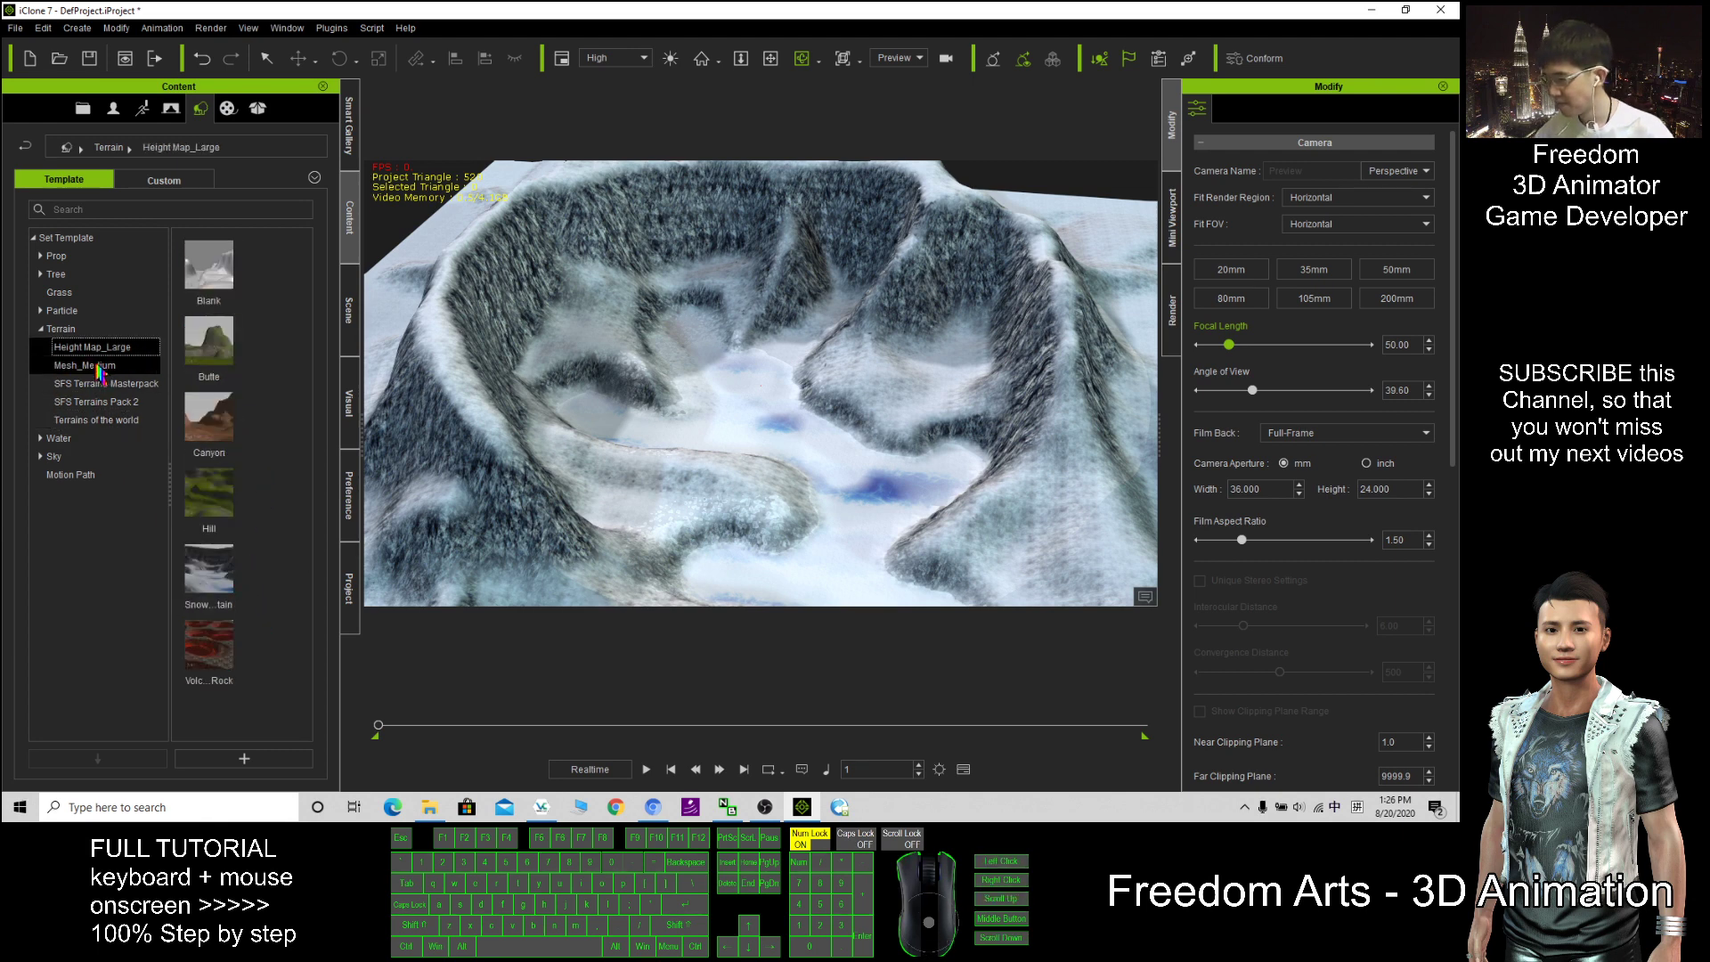
click(100, 366)
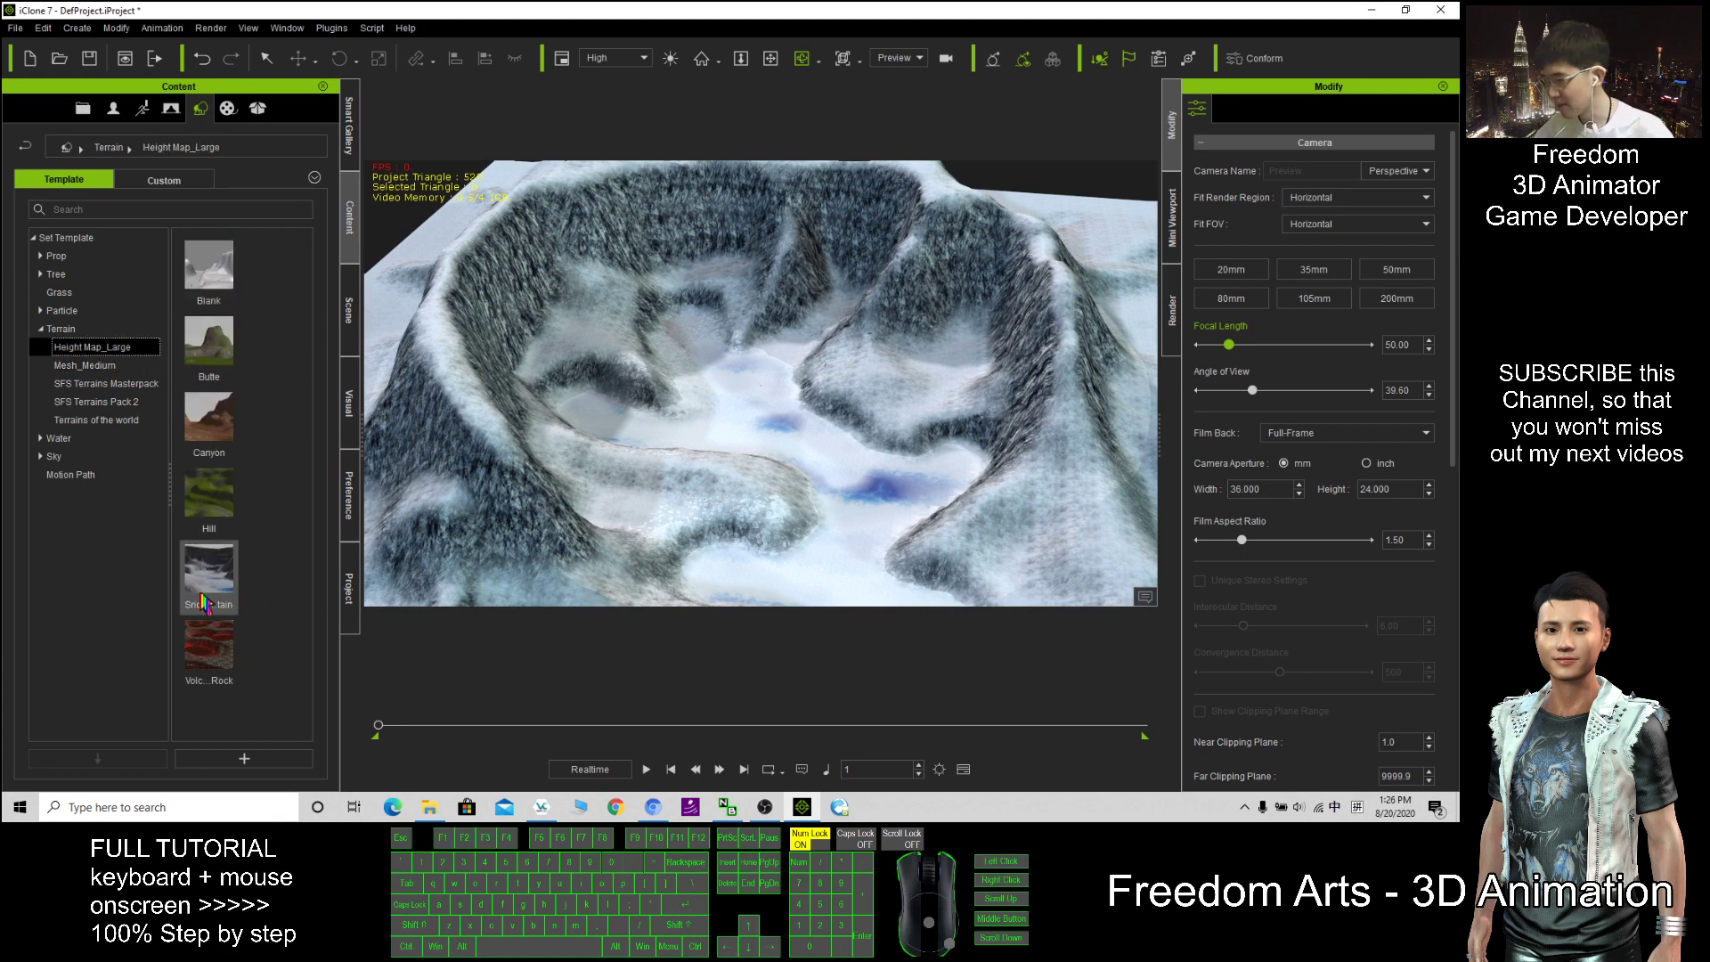
Turn on the viewport grid over the valley floor of the snow terrain
shift+scroll(748, 420, up, 4)
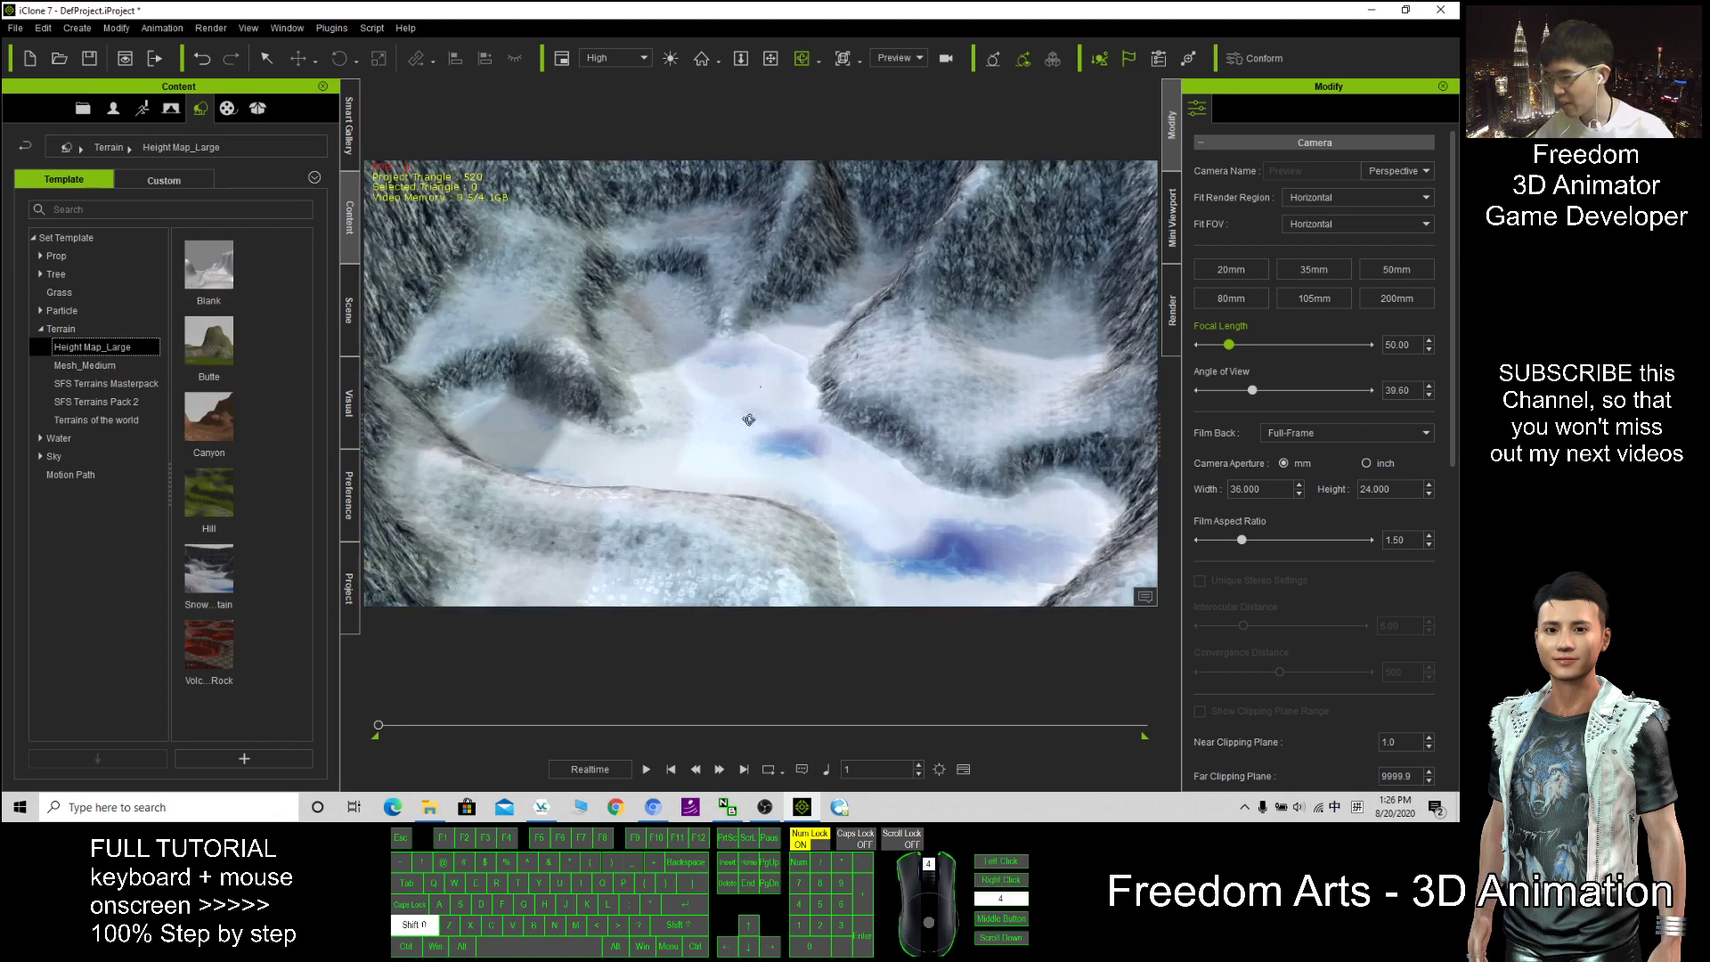
shift+scroll(748, 420, up, 8)
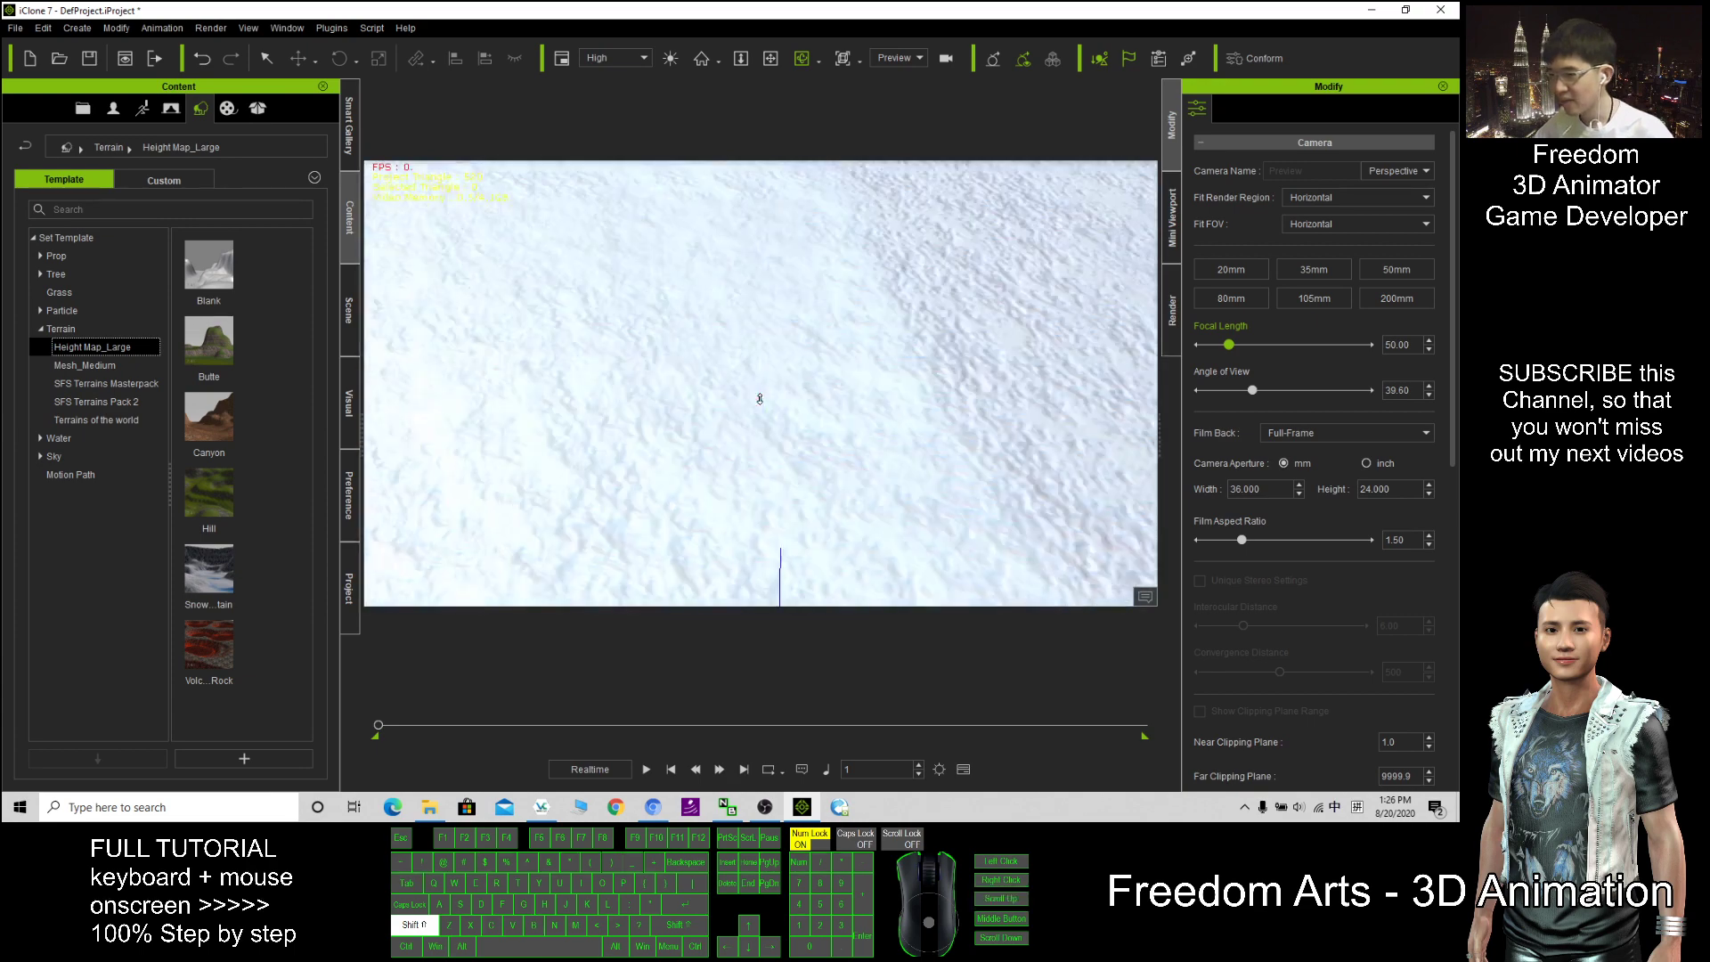
shift+scroll(762, 401, down, 2)
key(ctrl+g)
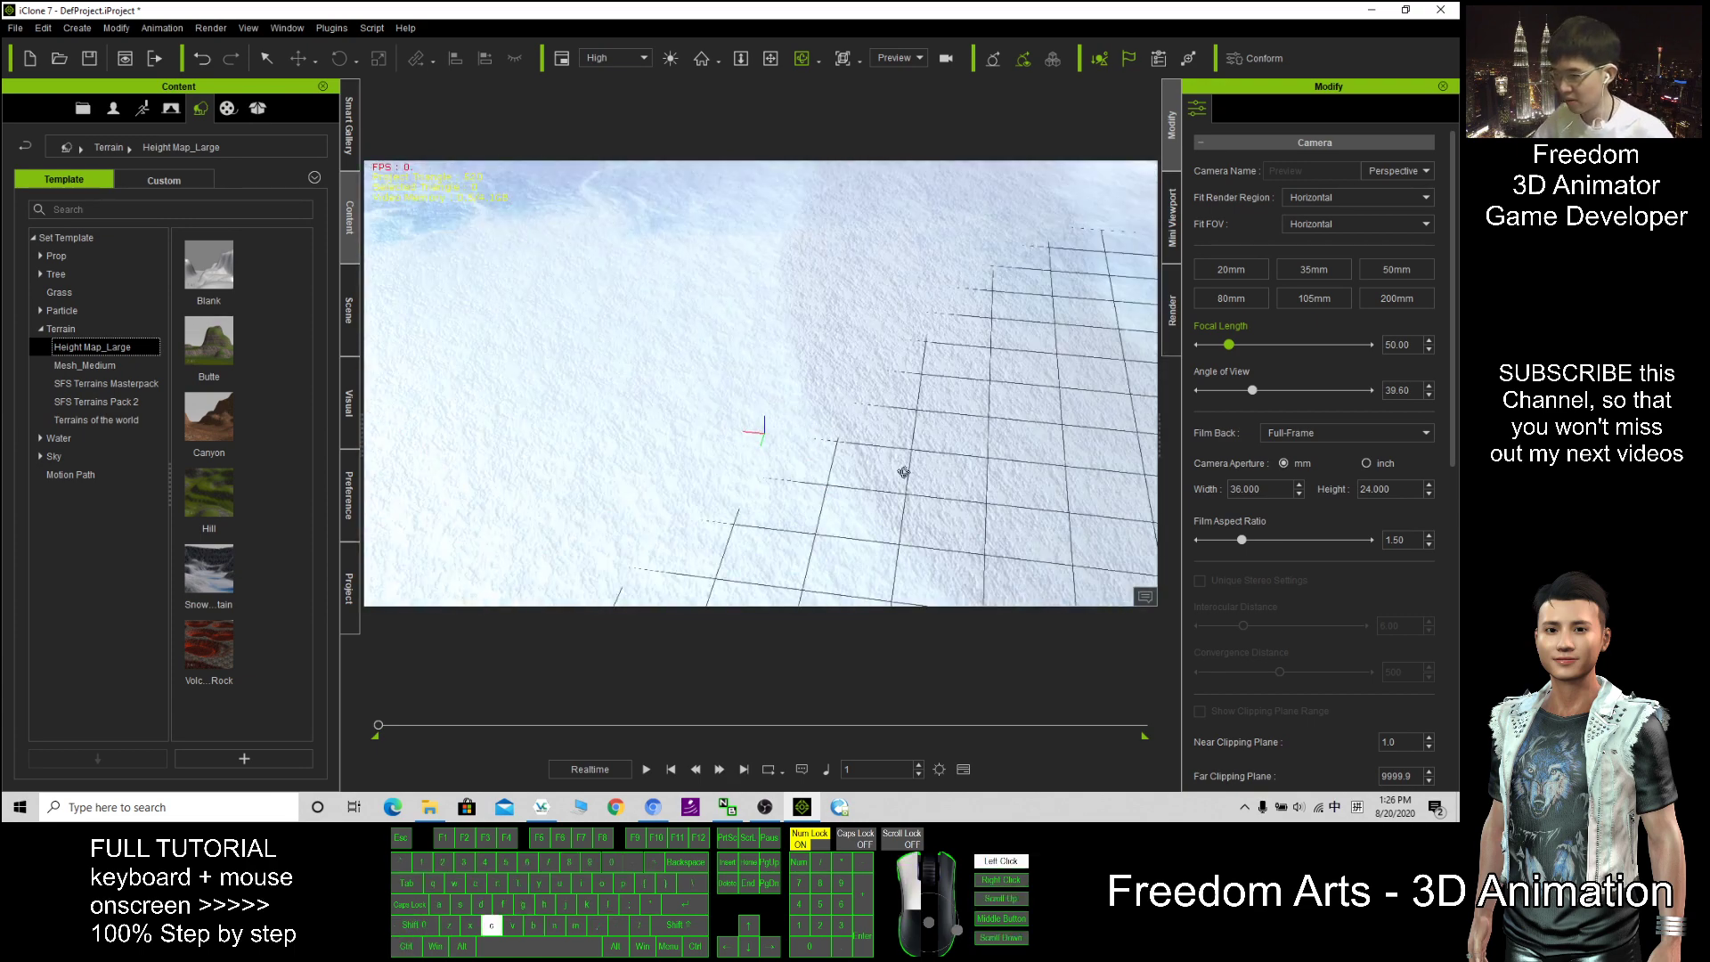
drag(903, 472, 909, 267)
drag(916, 383, 677, 391)
scroll(834, 416, down, 10)
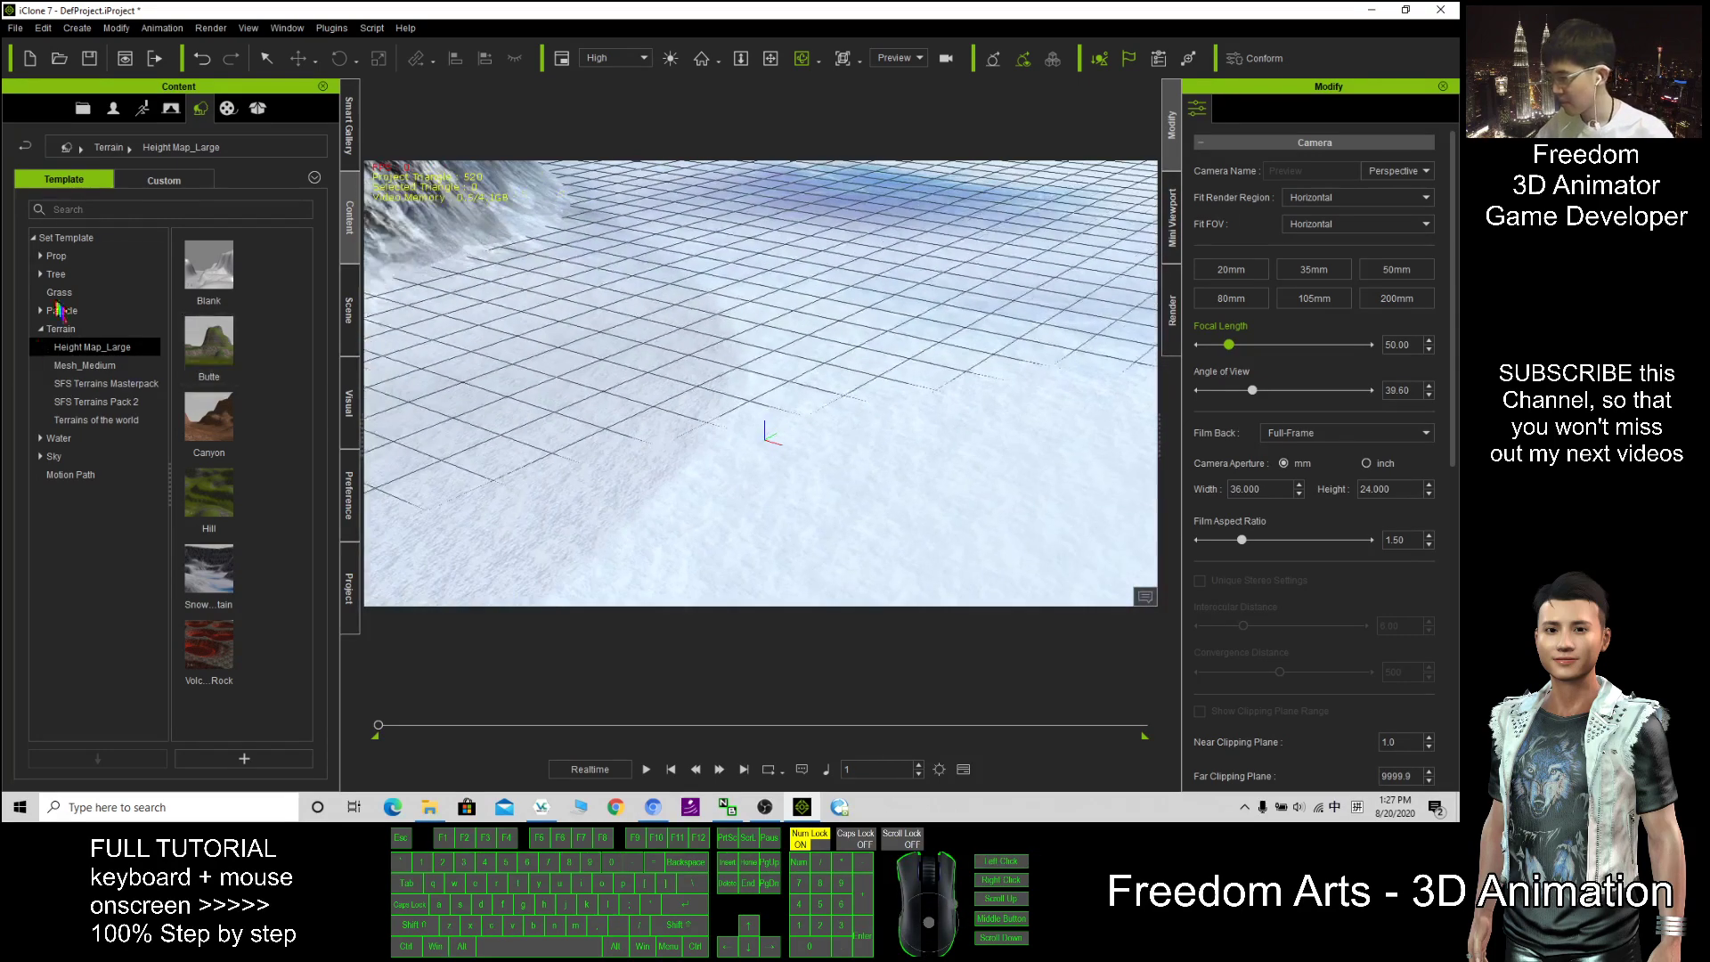
Apply the Sky_01 template from the Sky folder as the scene's sky
click(82, 456)
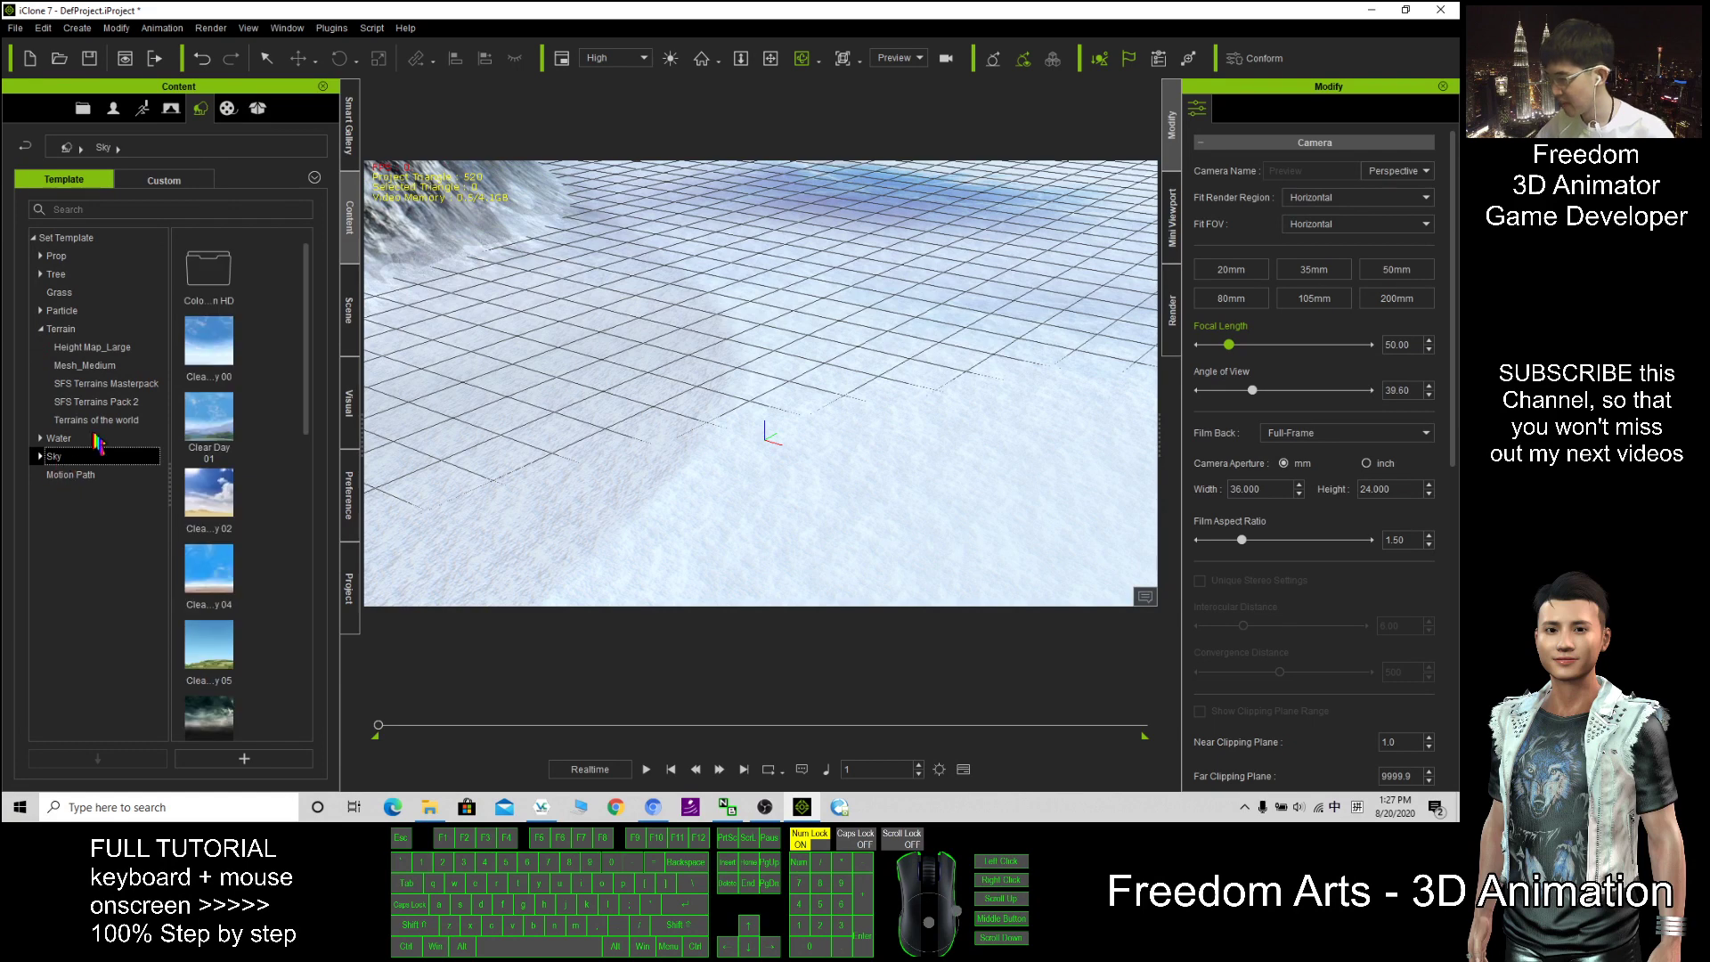
drag(306, 294, 299, 597)
drag(208, 694, 898, 379)
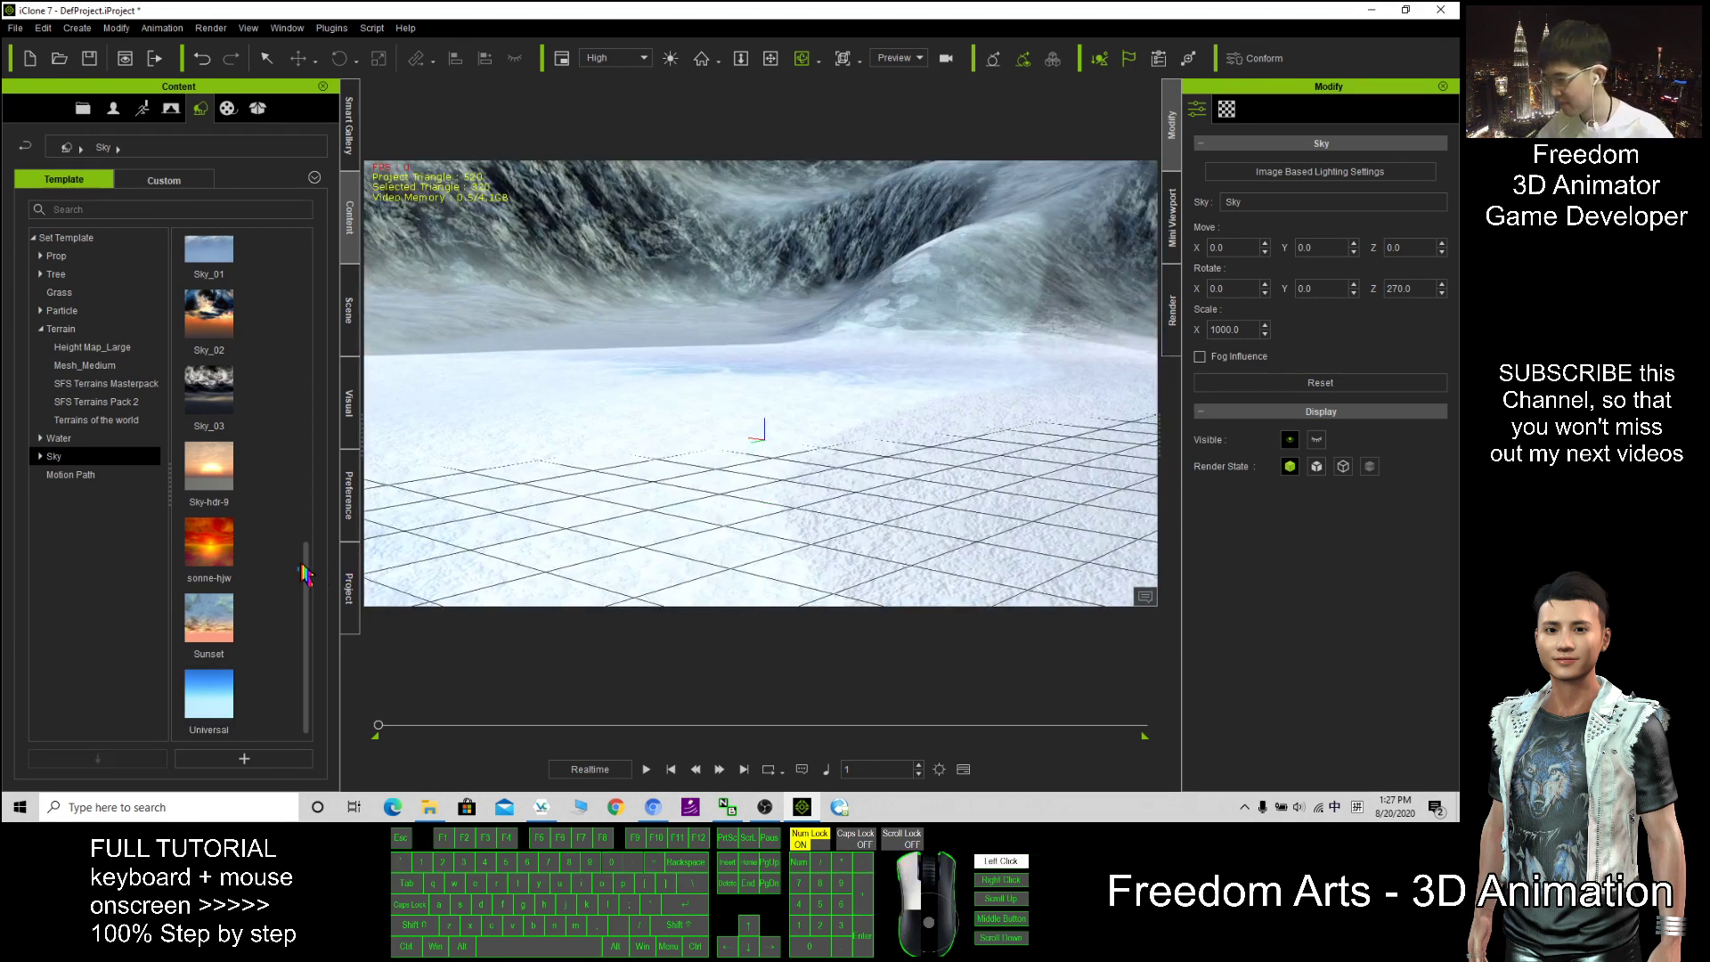
scroll(234, 418, up, 3)
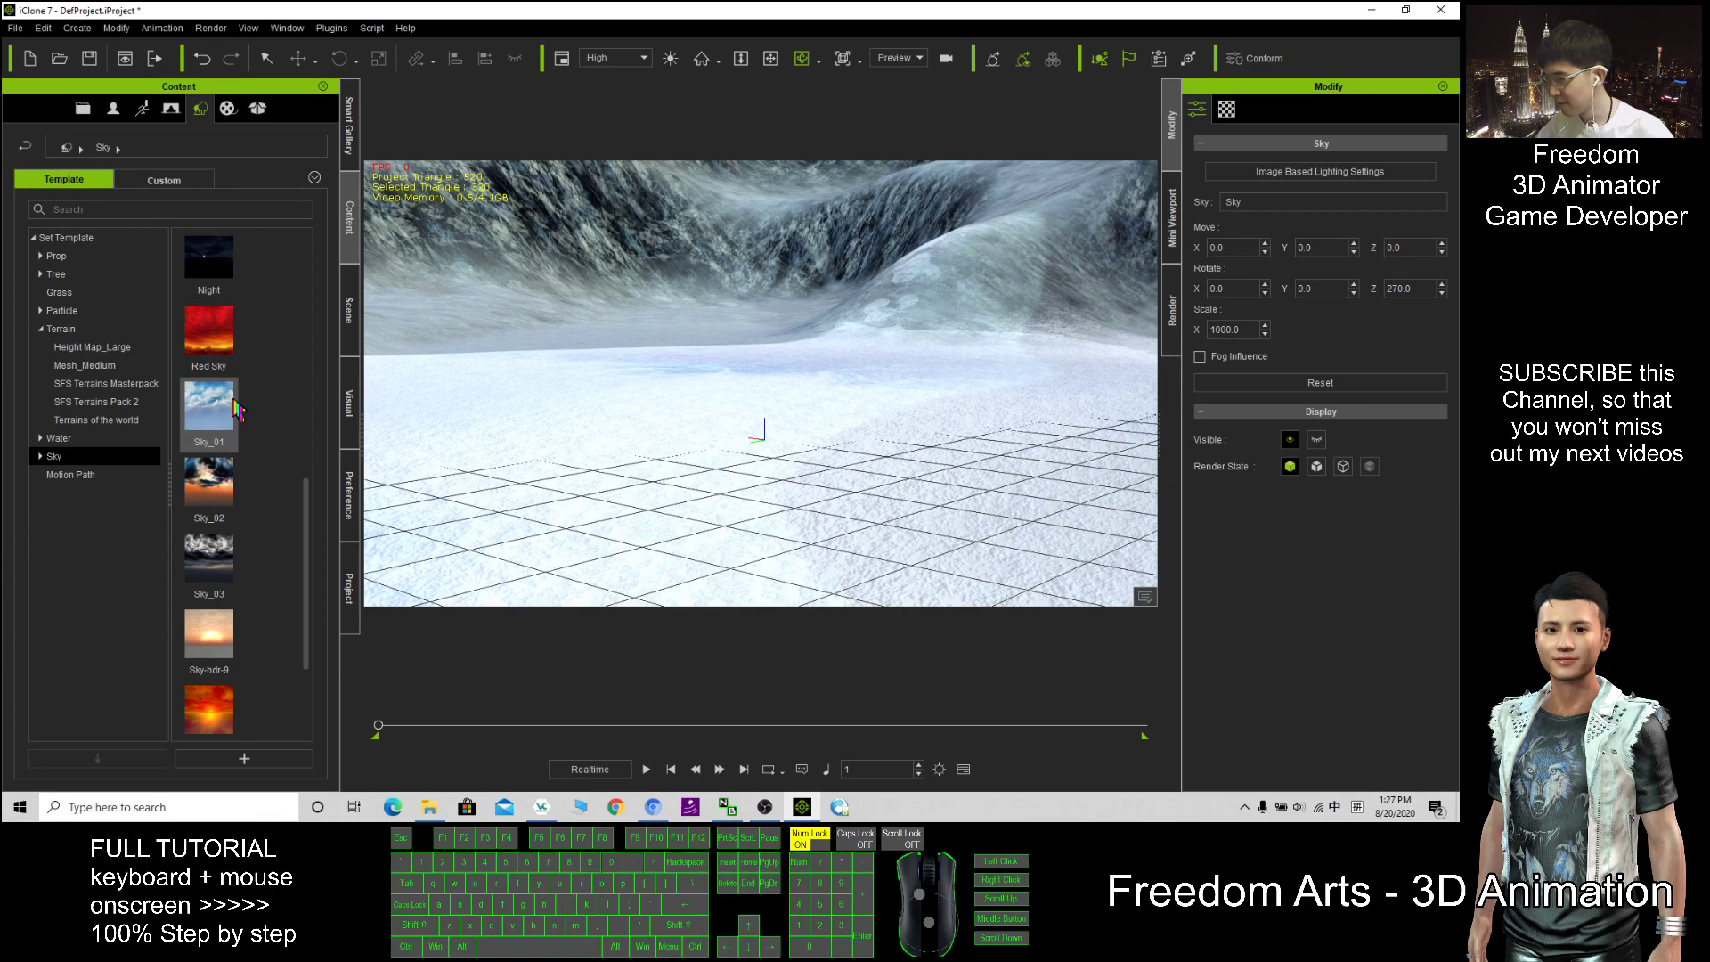
drag(876, 450, 821, 474)
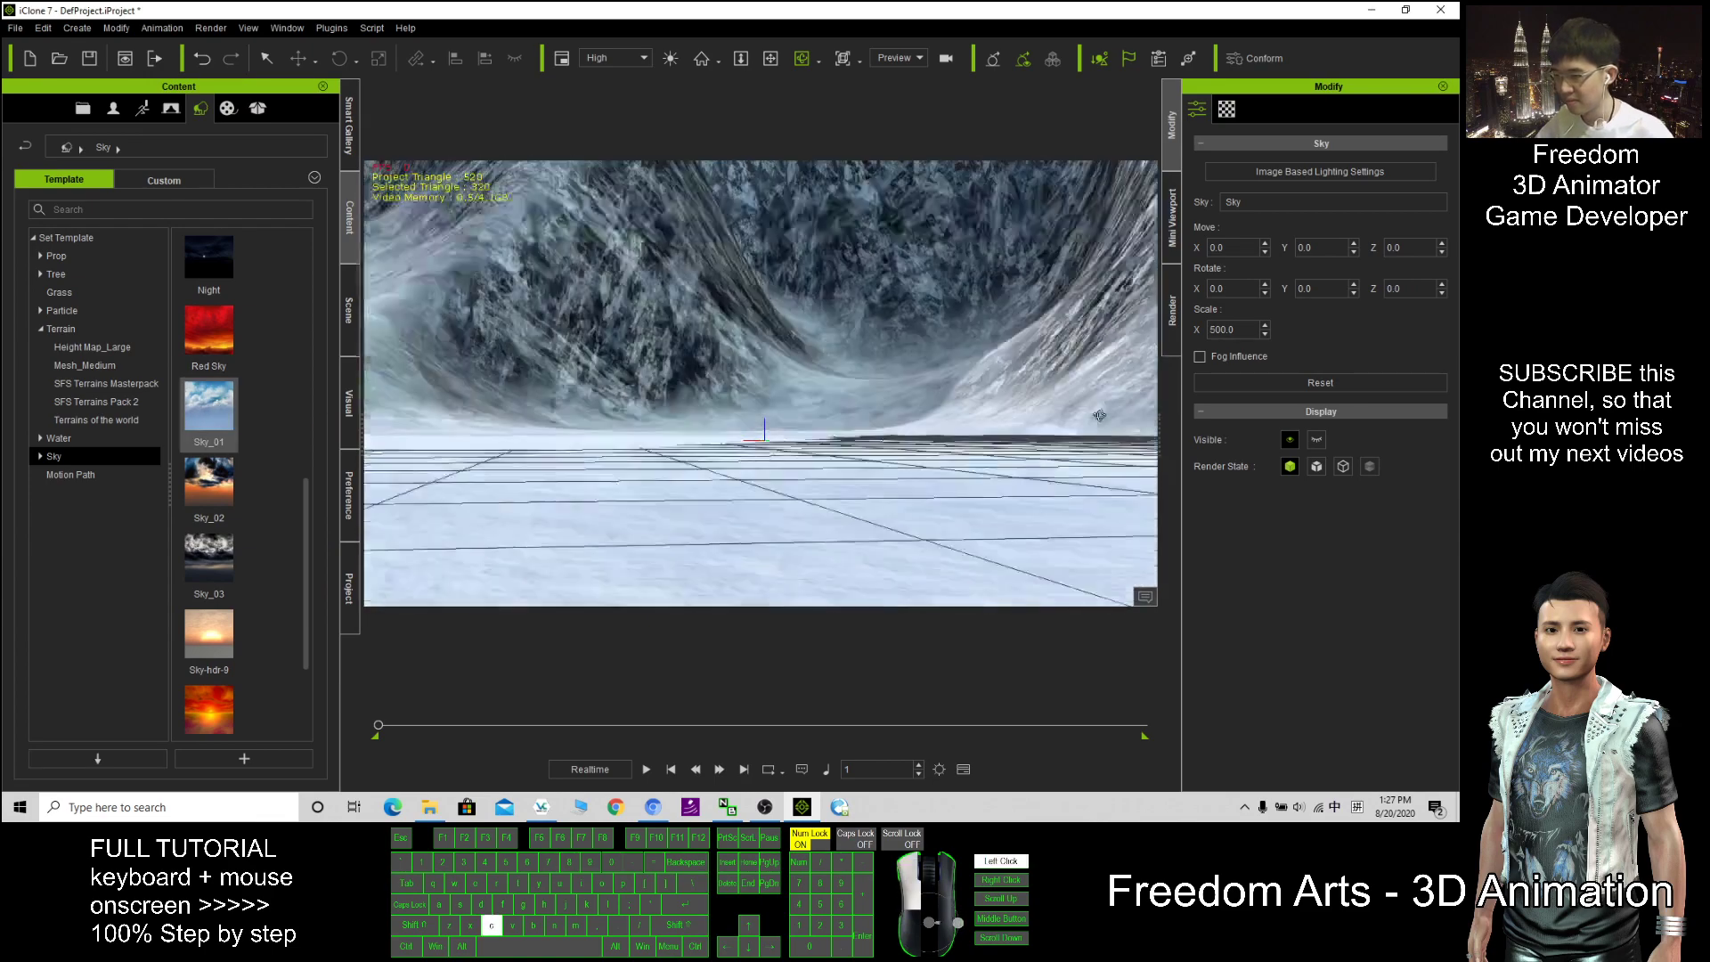
Examine the snowy valley floor and the surrounding mountain slopes from several distances and angles
key(x)
drag(895, 418, 745, 603)
key(c)
drag(783, 534, 874, 445)
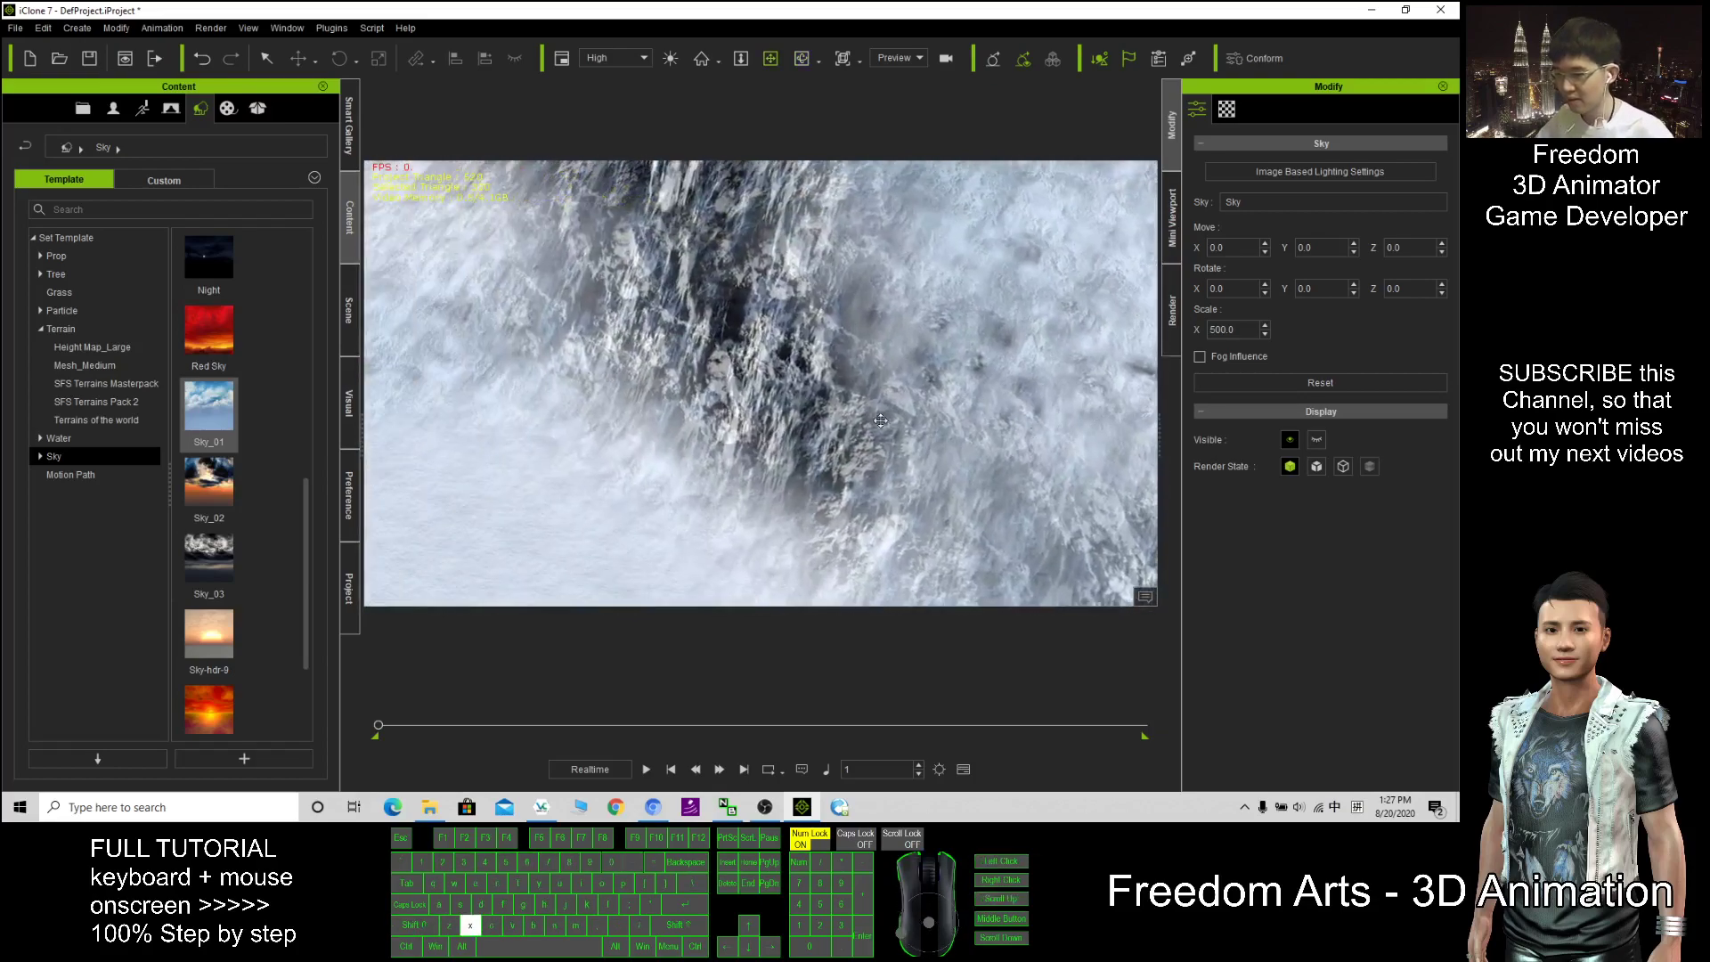
shift+scroll(591, 412, down, 3)
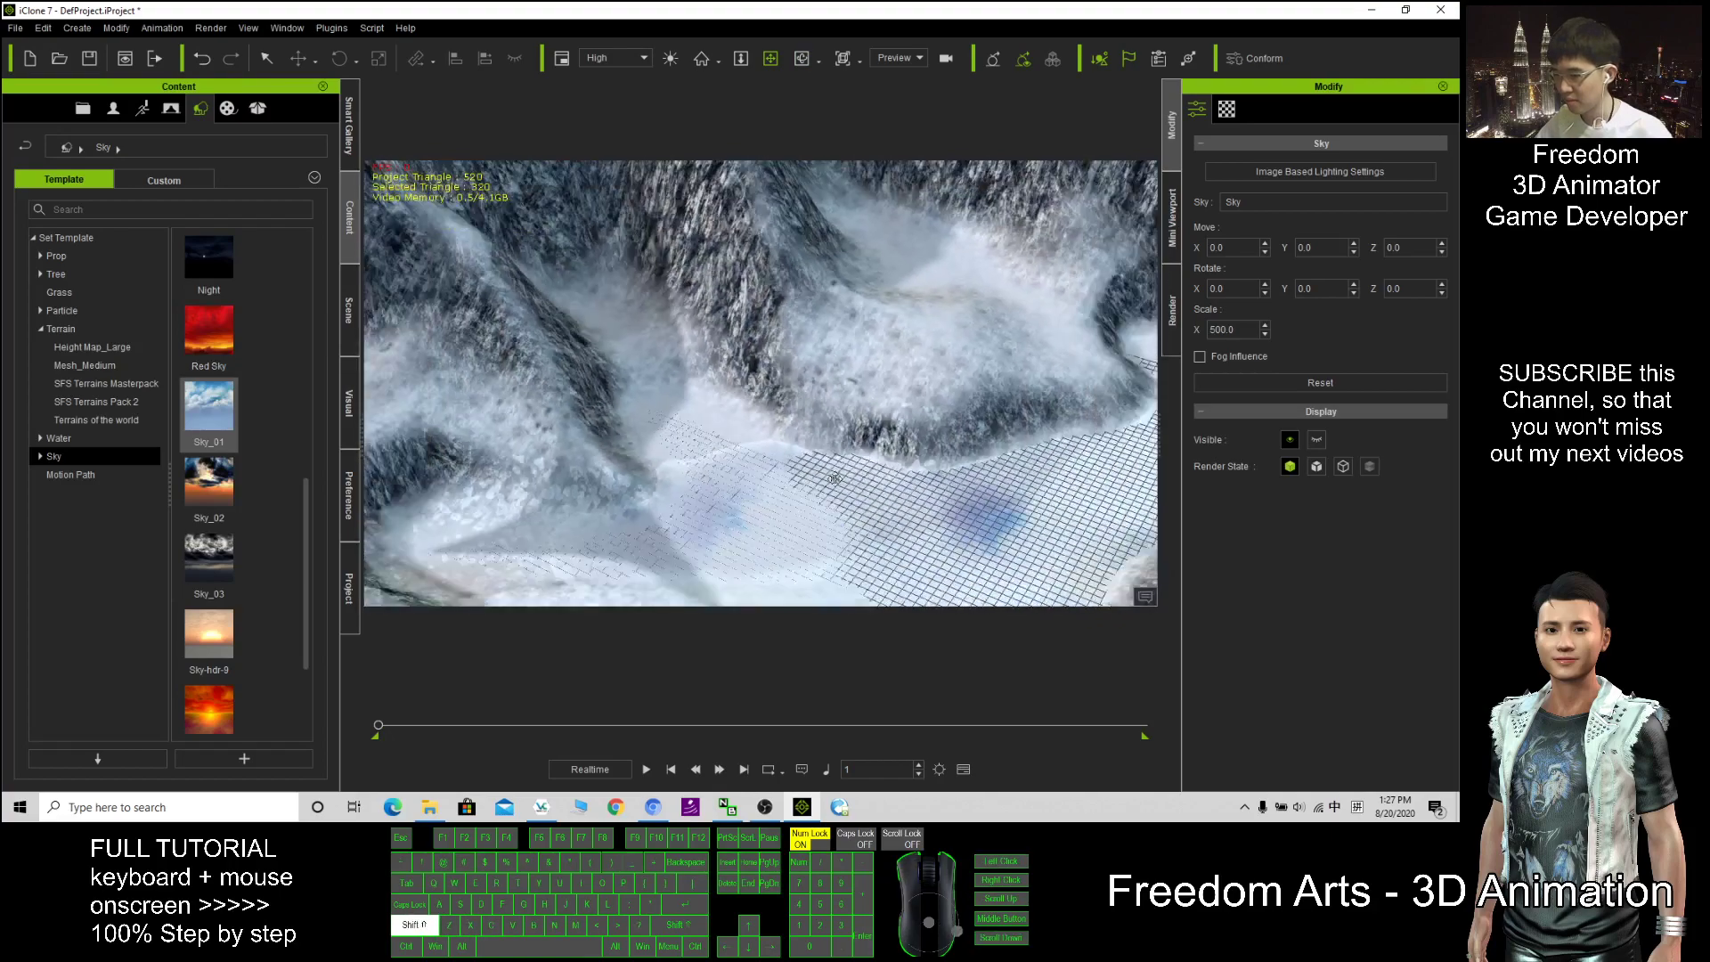
key(x)
drag(886, 498, 711, 343)
shift+scroll(790, 397, up, 5)
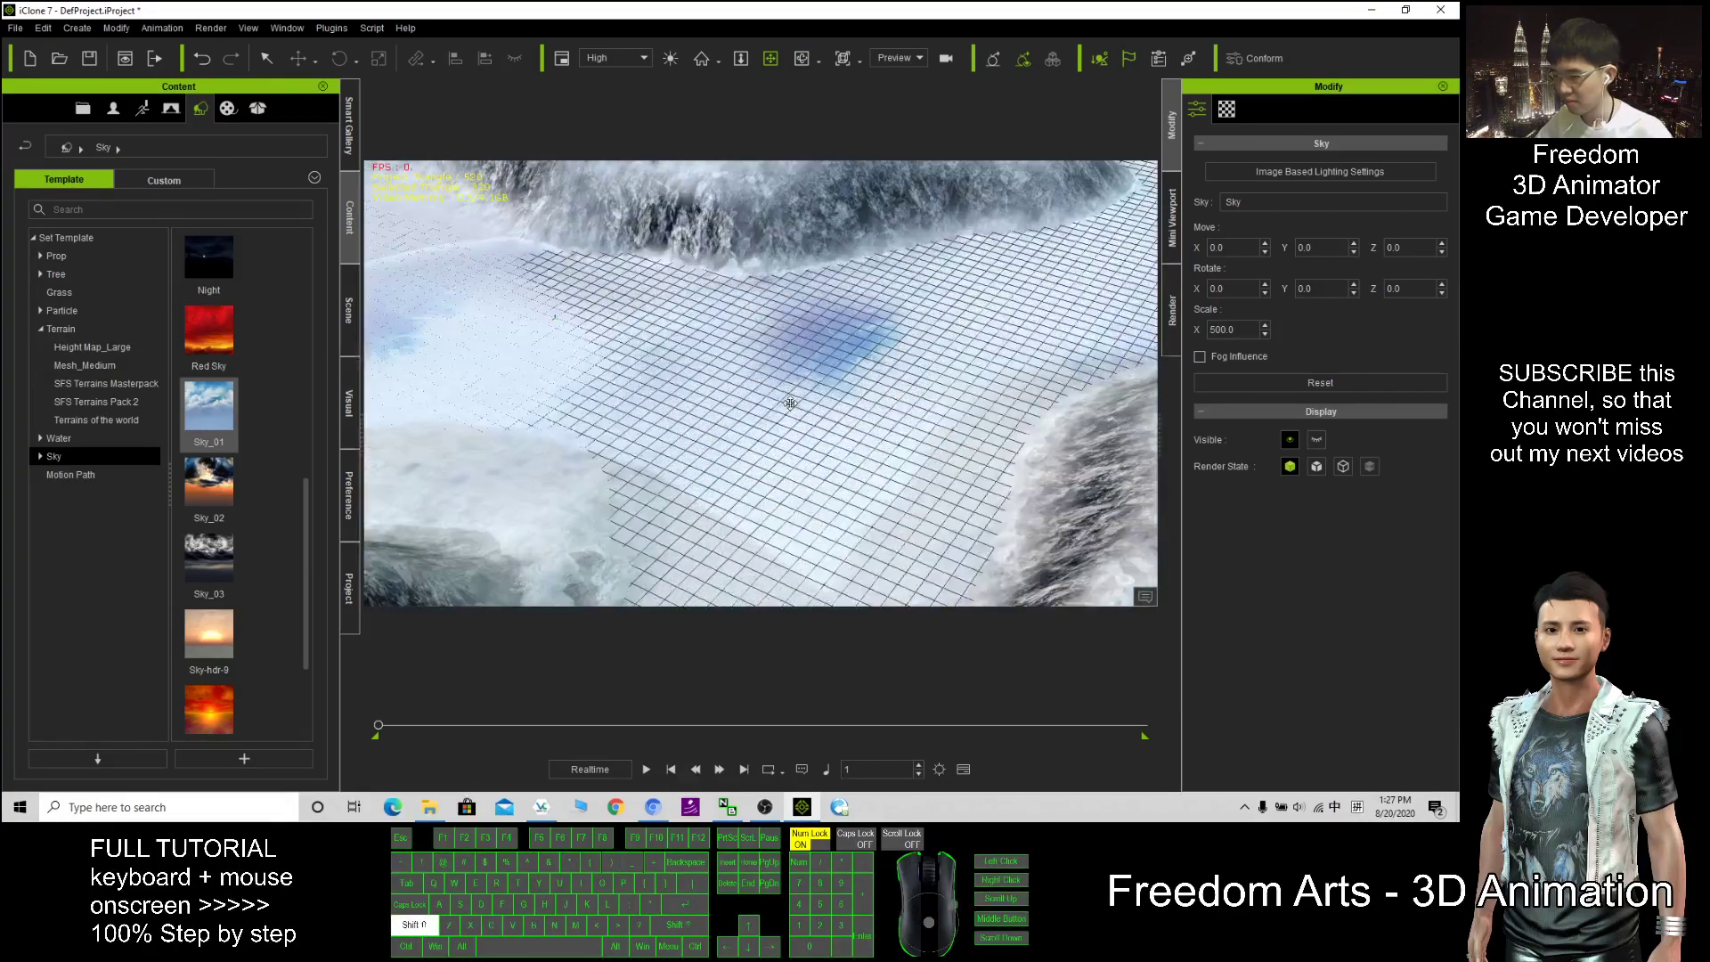
drag(482, 330, 744, 381)
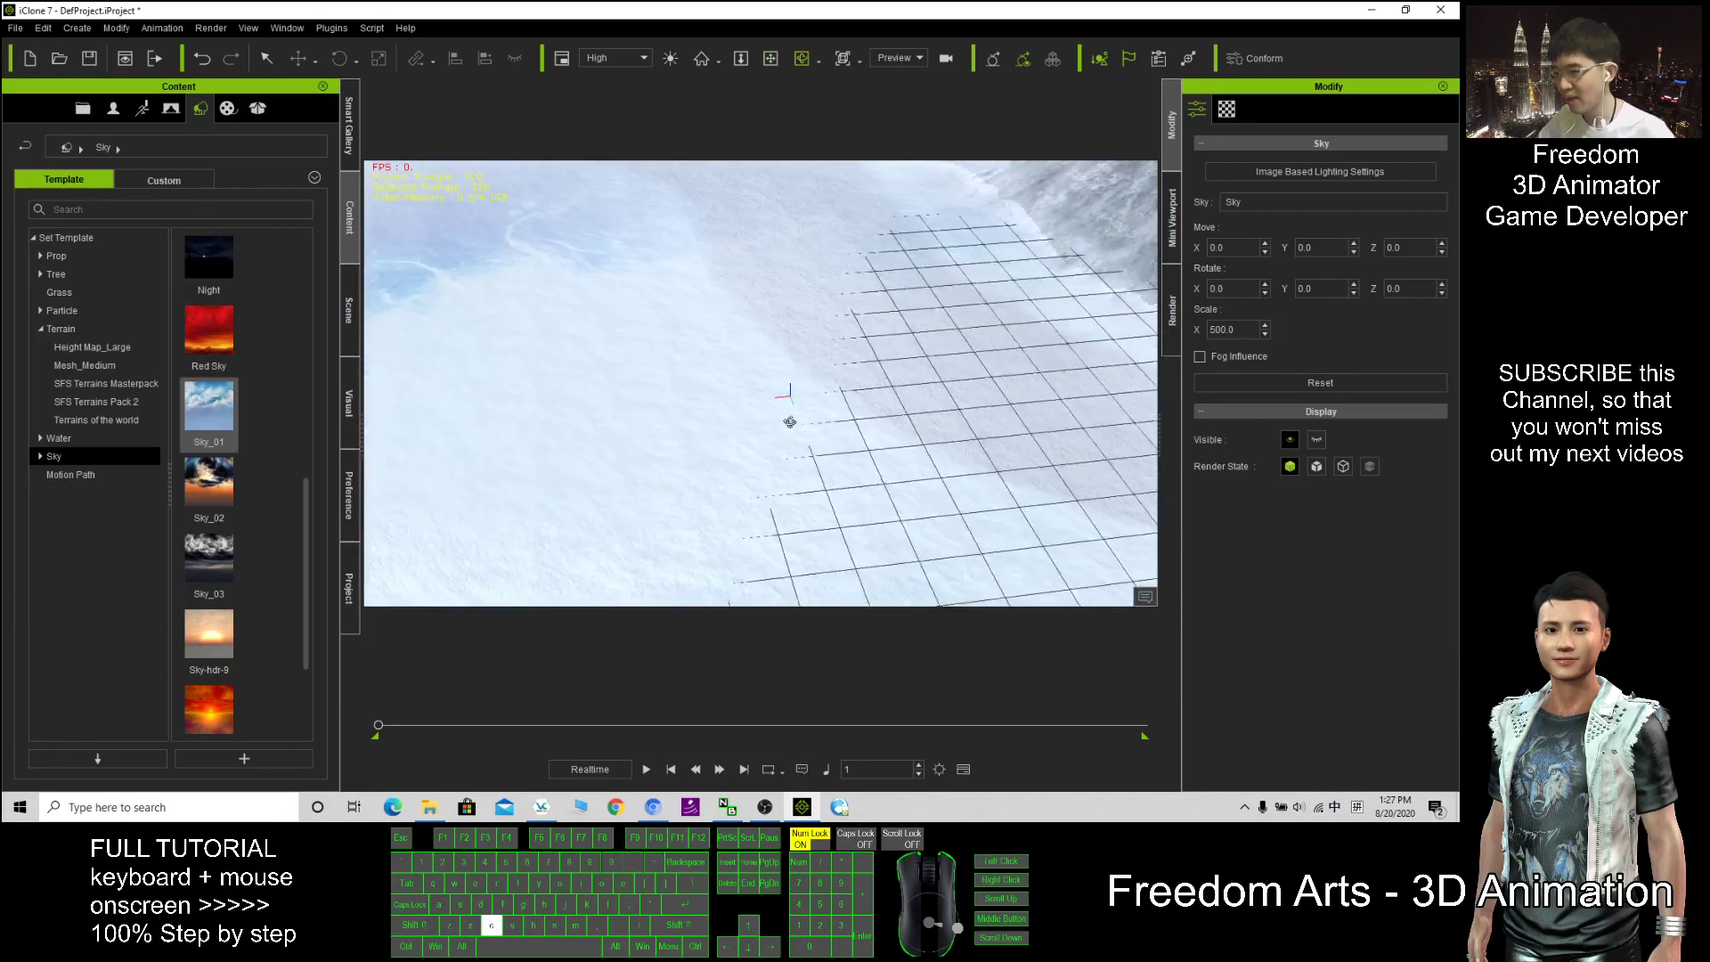
drag(833, 364, 795, 463)
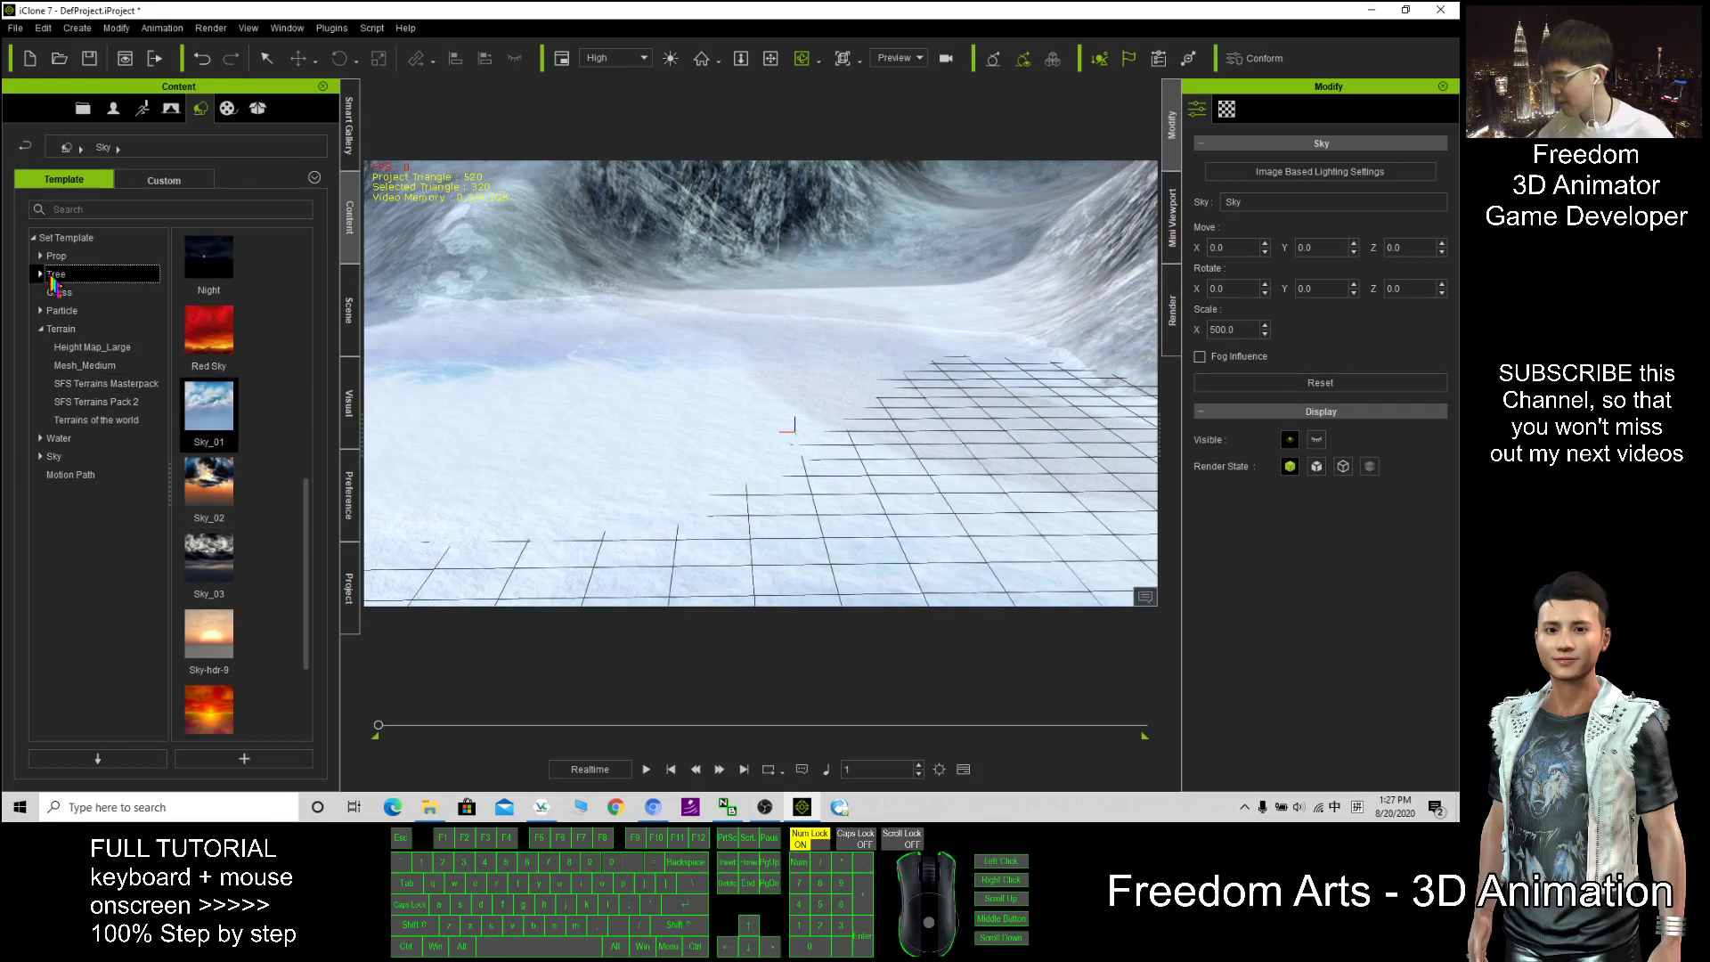
Place the winter Monterey cypress from the Total Plants Biosphere Collection Conifers folder on the snowy valley floor
click(53, 274)
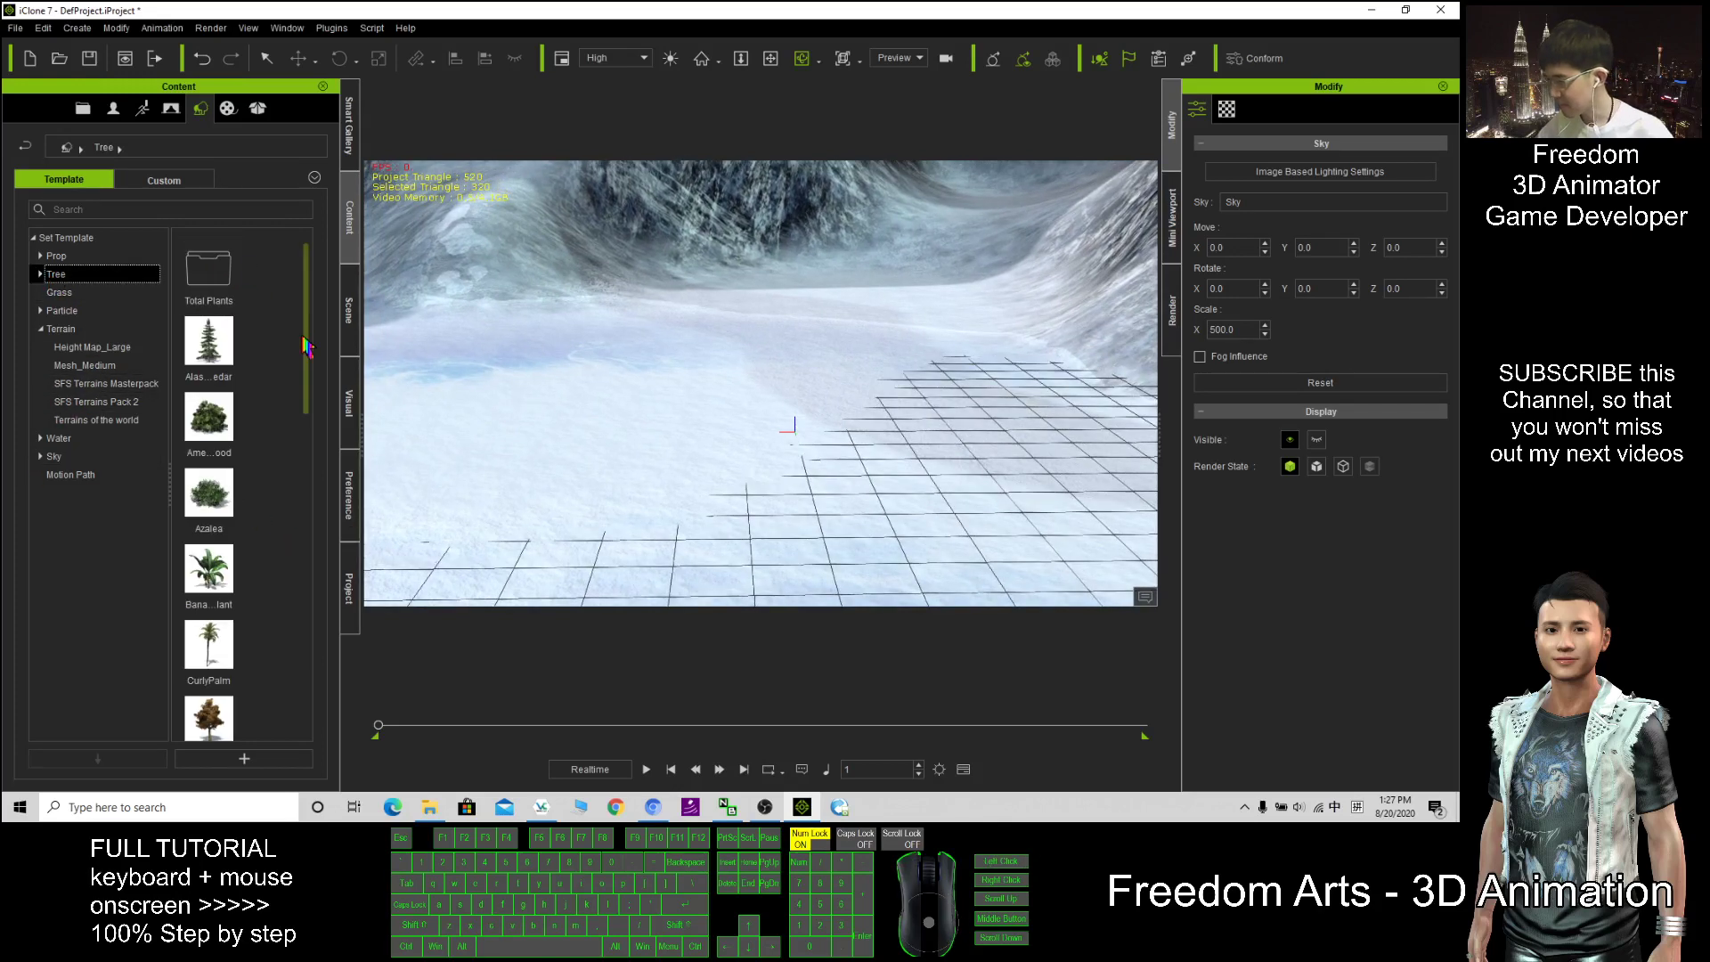
mouse_move(308, 348)
mouse_down()
mouse_move(299, 704)
mouse_move(299, 321)
mouse_up()
double_click(214, 287)
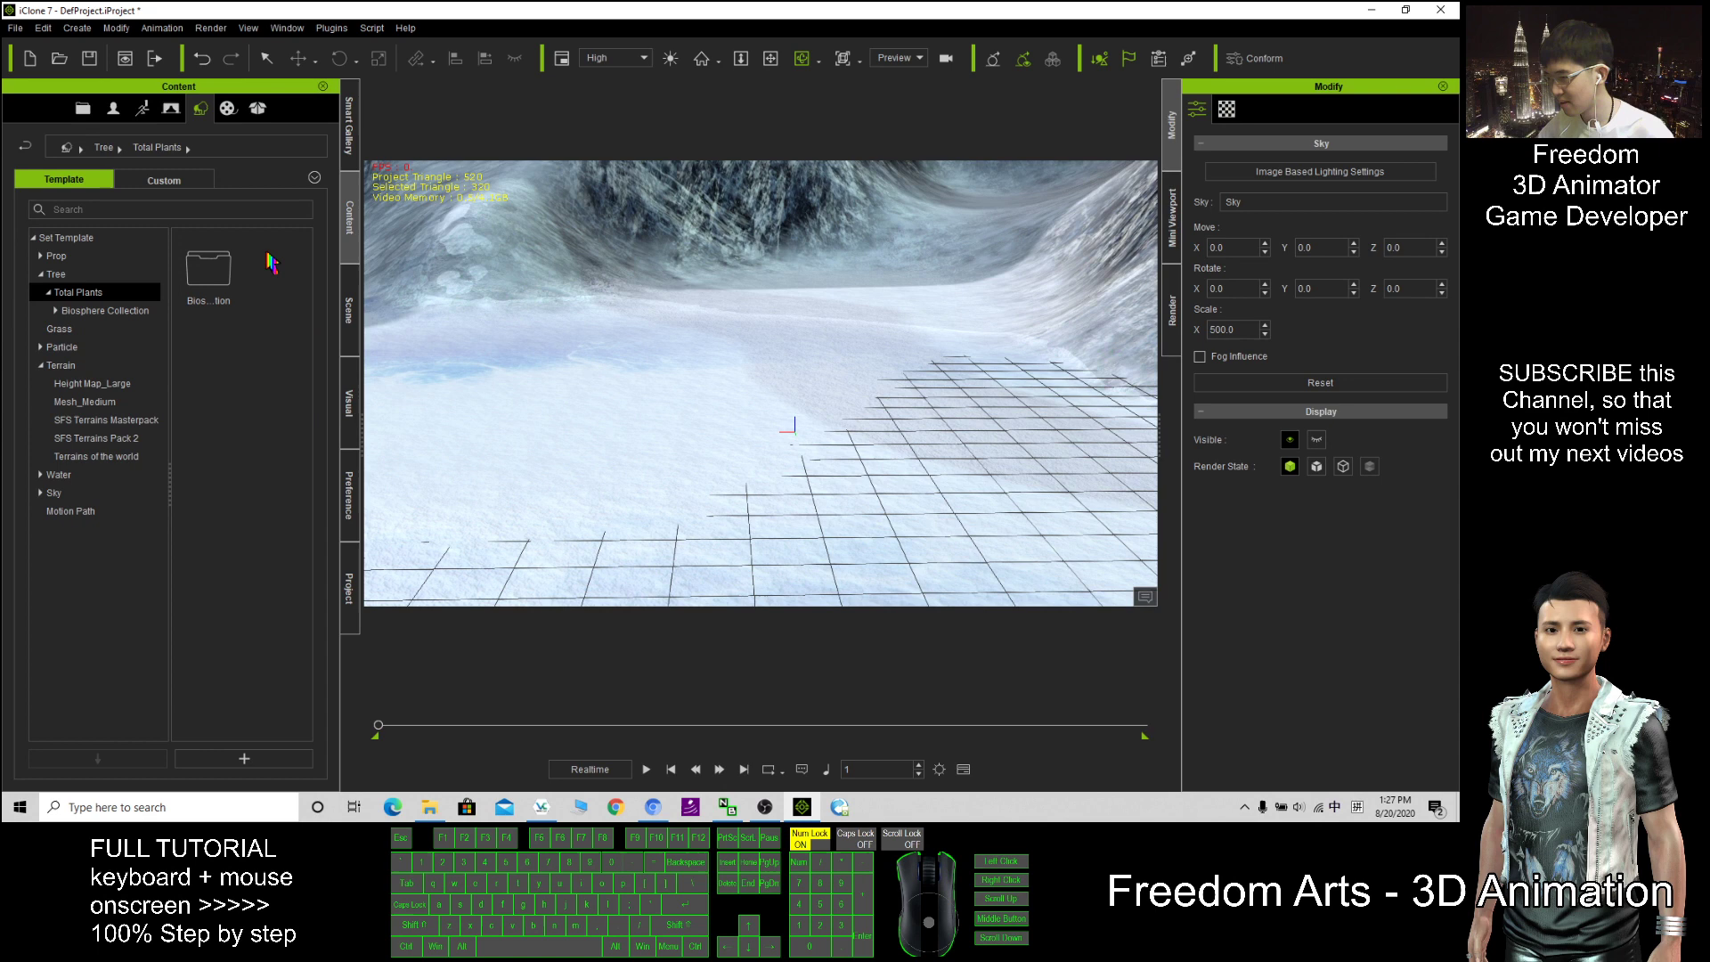
double_click(214, 276)
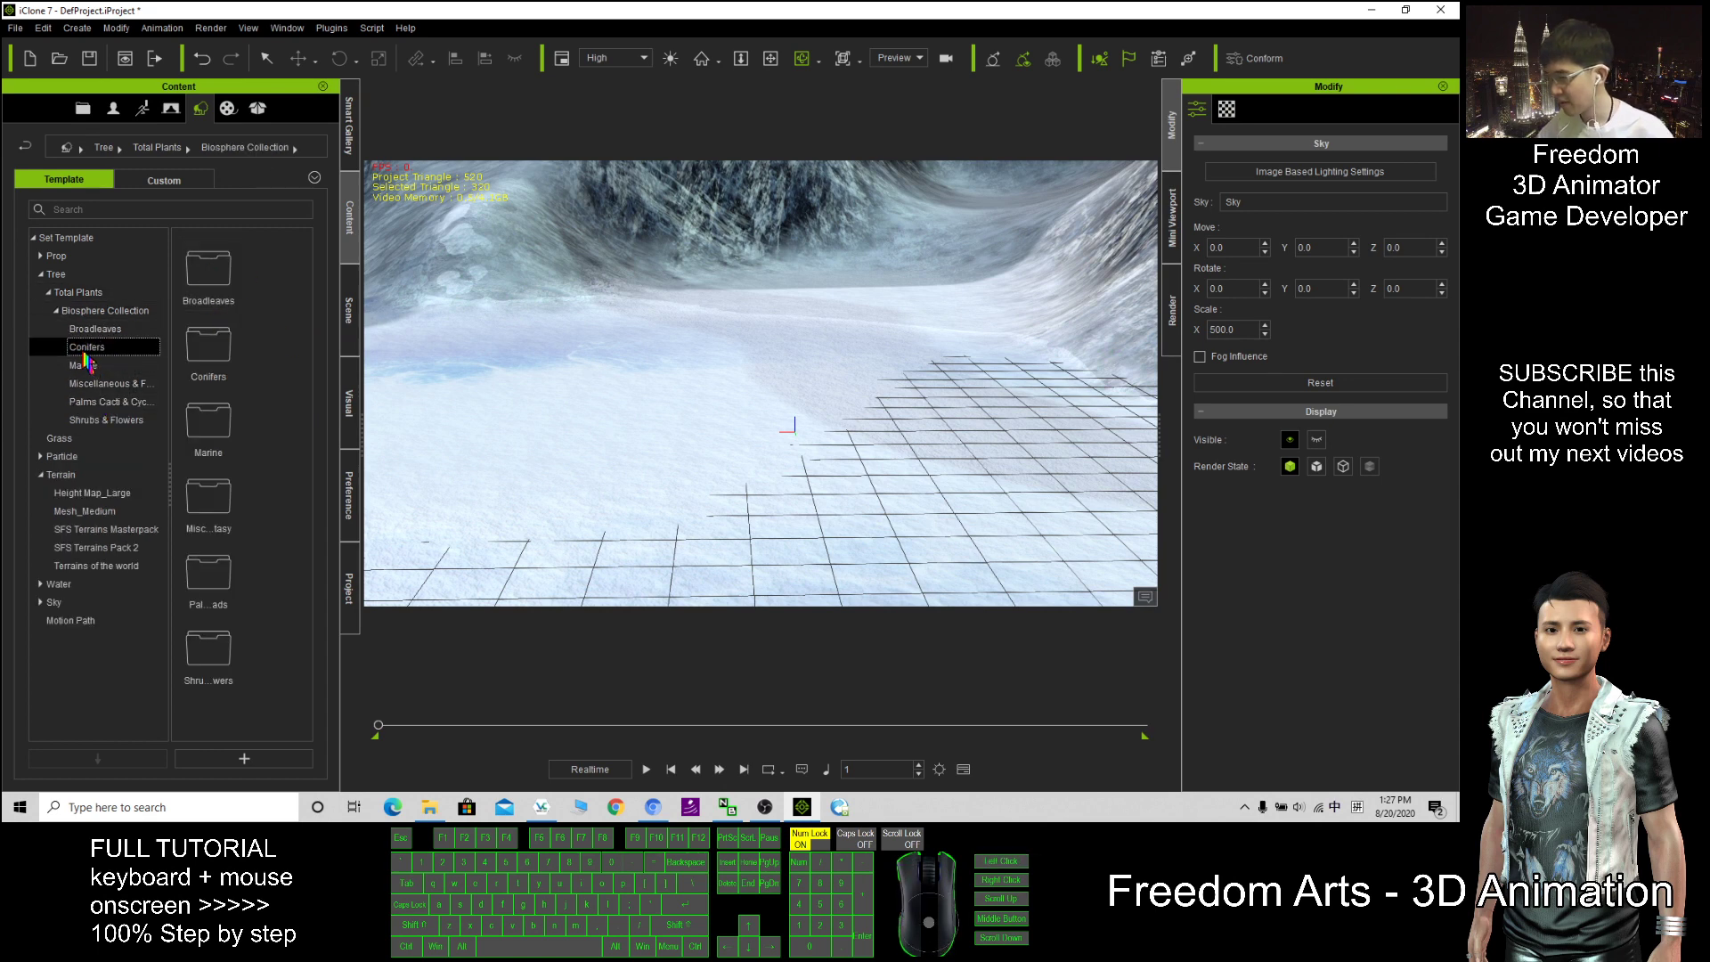
drag(305, 276, 346, 614)
drag(208, 534, 563, 501)
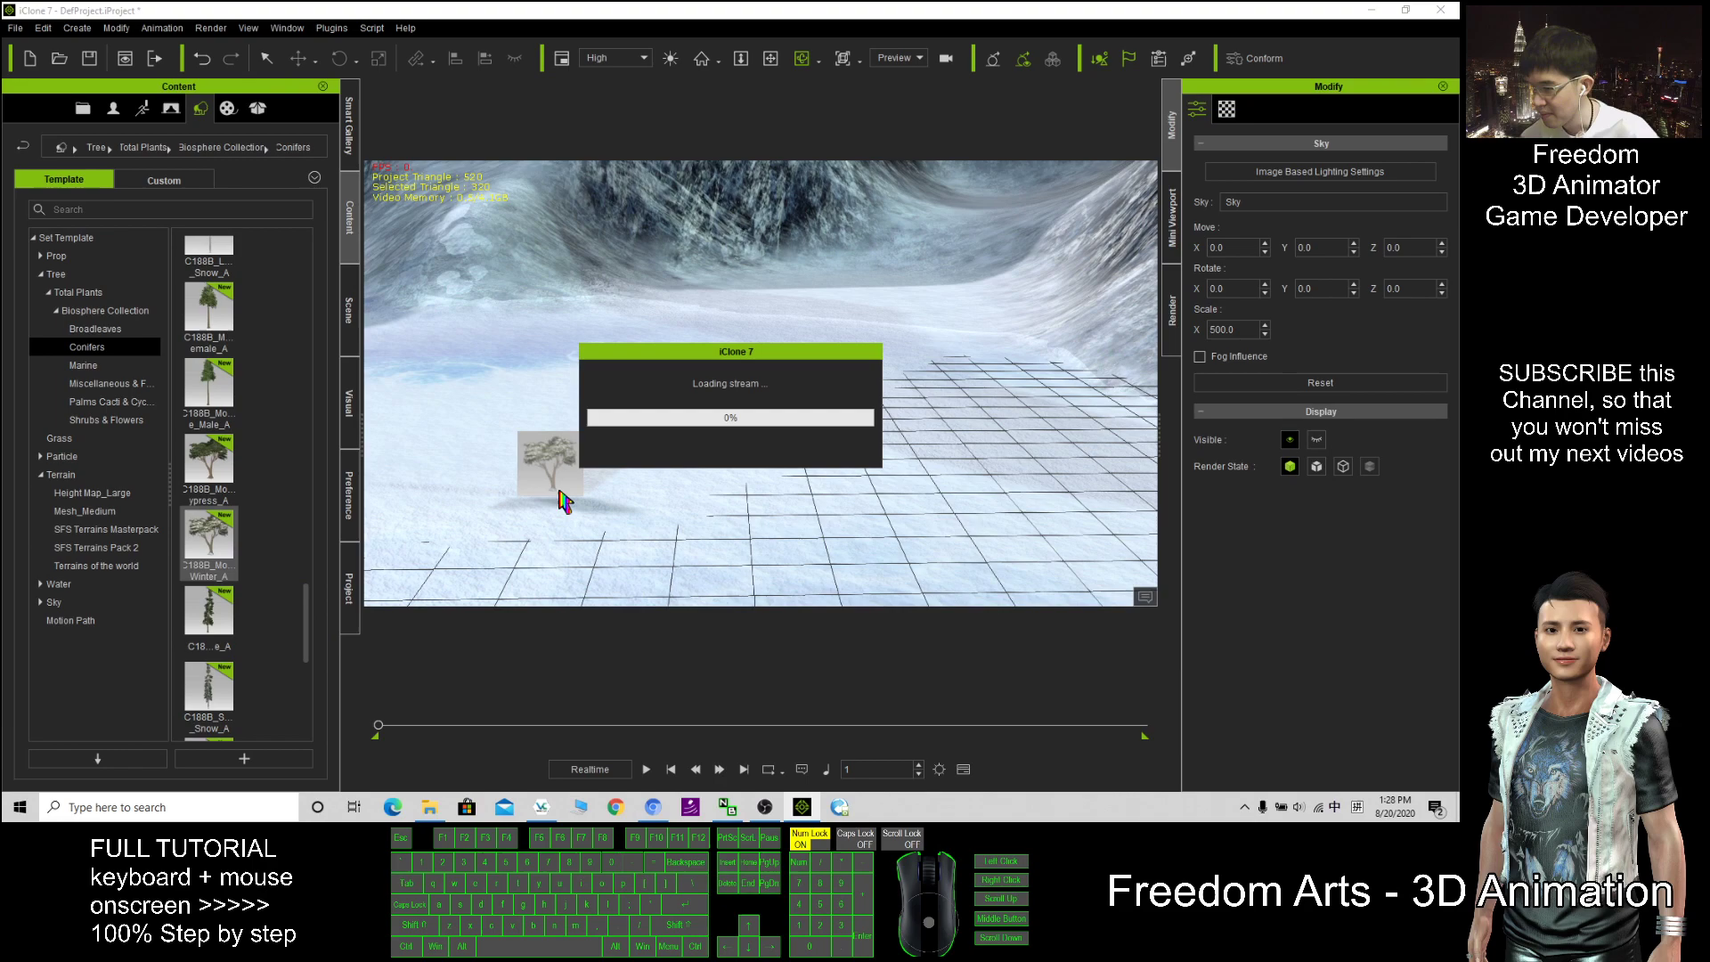
Examine the placed cypress tree and its size against the surrounding mountains
key(x)
drag(604, 395, 686, 596)
drag(677, 367, 912, 356)
key(c)
shift+scroll(912, 356, down, 2)
shift+scroll(912, 356, down, 2)
scroll(912, 356, up, 1)
key(x)
drag(730, 383, 659, 365)
key(c)
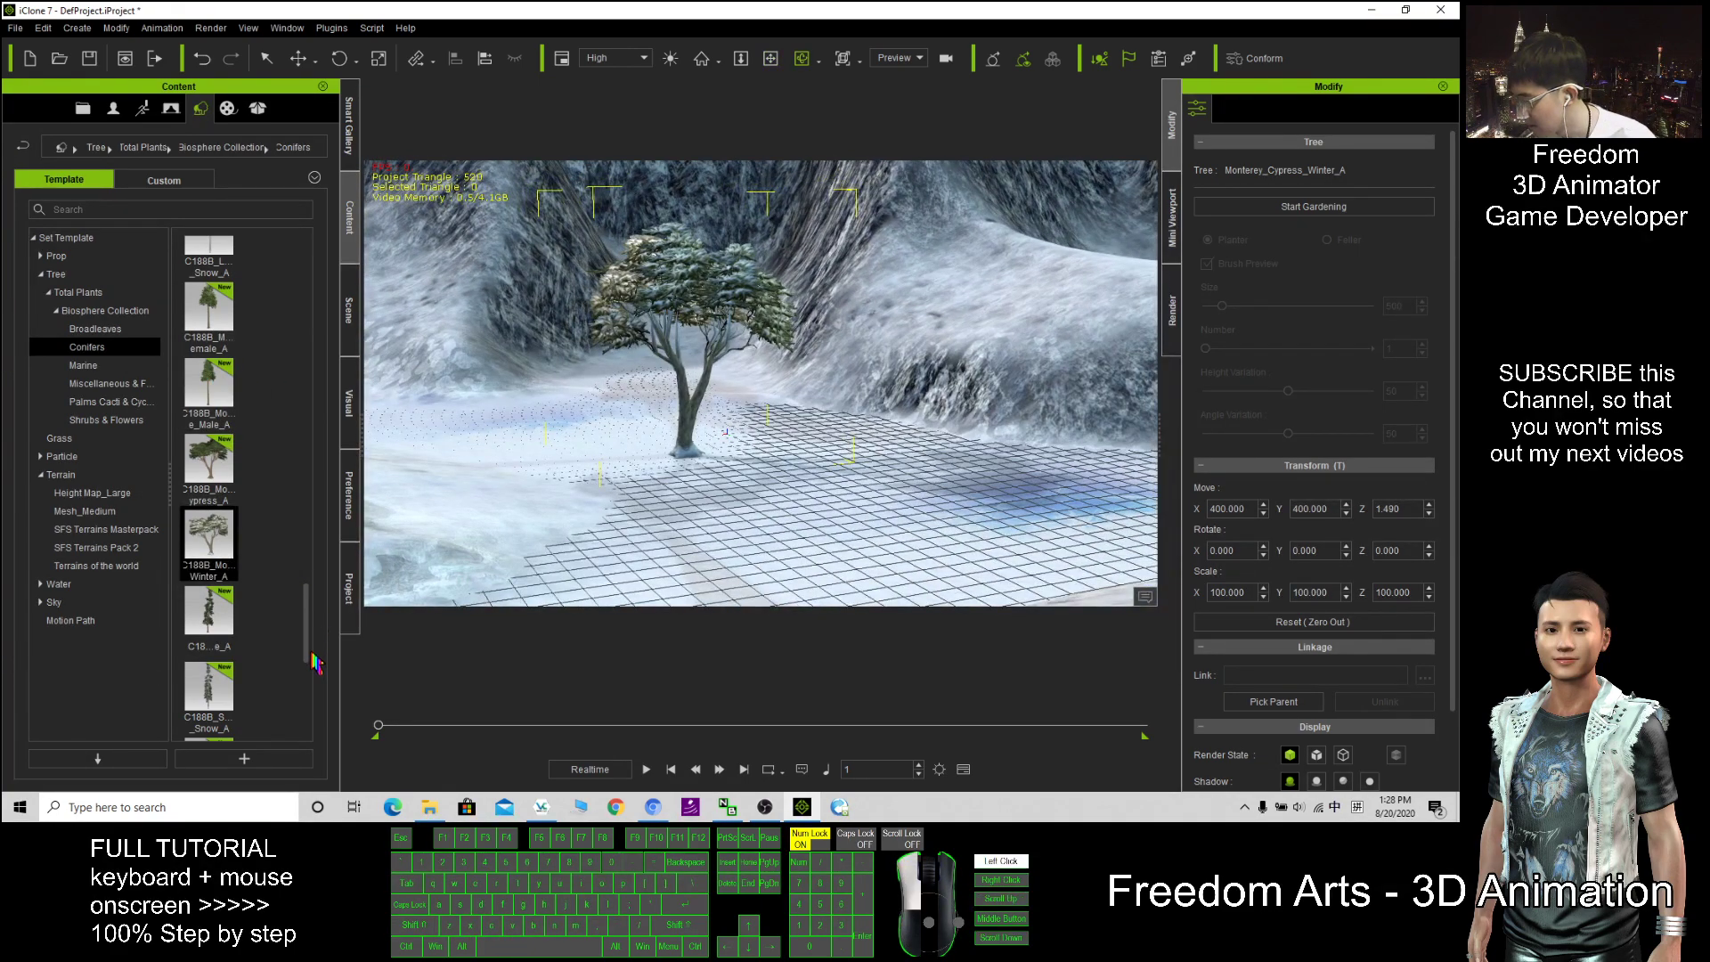
Locate the C188B_Sugar_Pine_Snow_A tree file in File Explorer and show the Conifers folder as large icons
scroll(316, 635, down, 3)
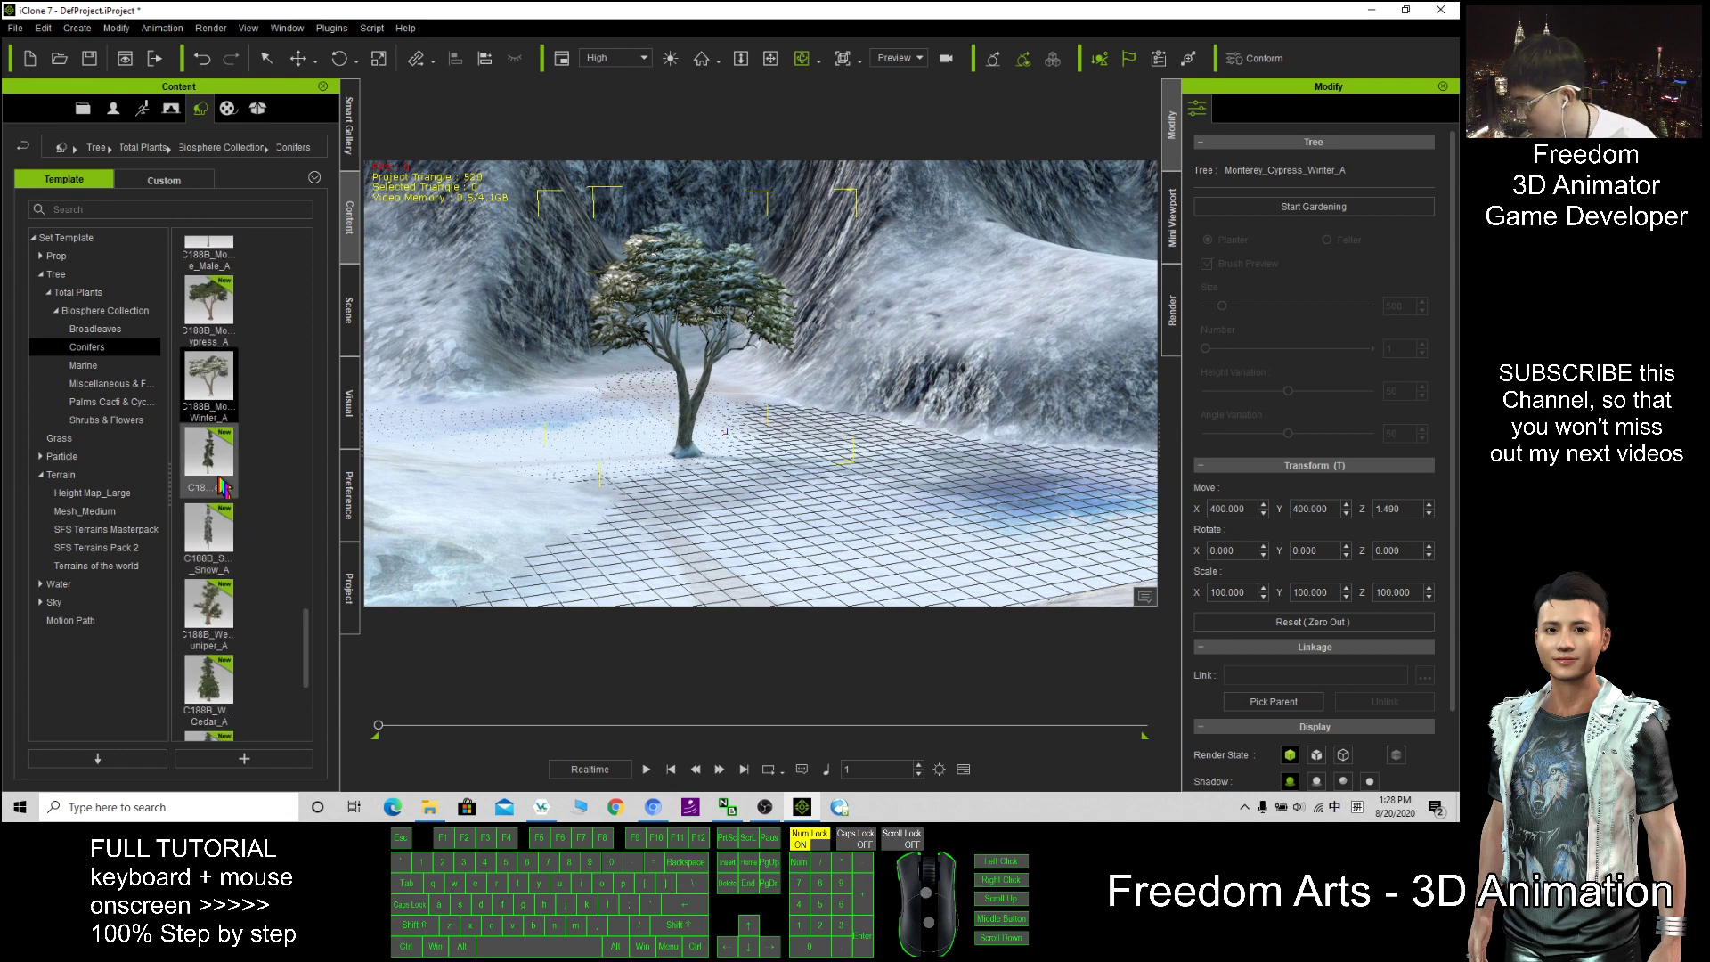
right_click(215, 546)
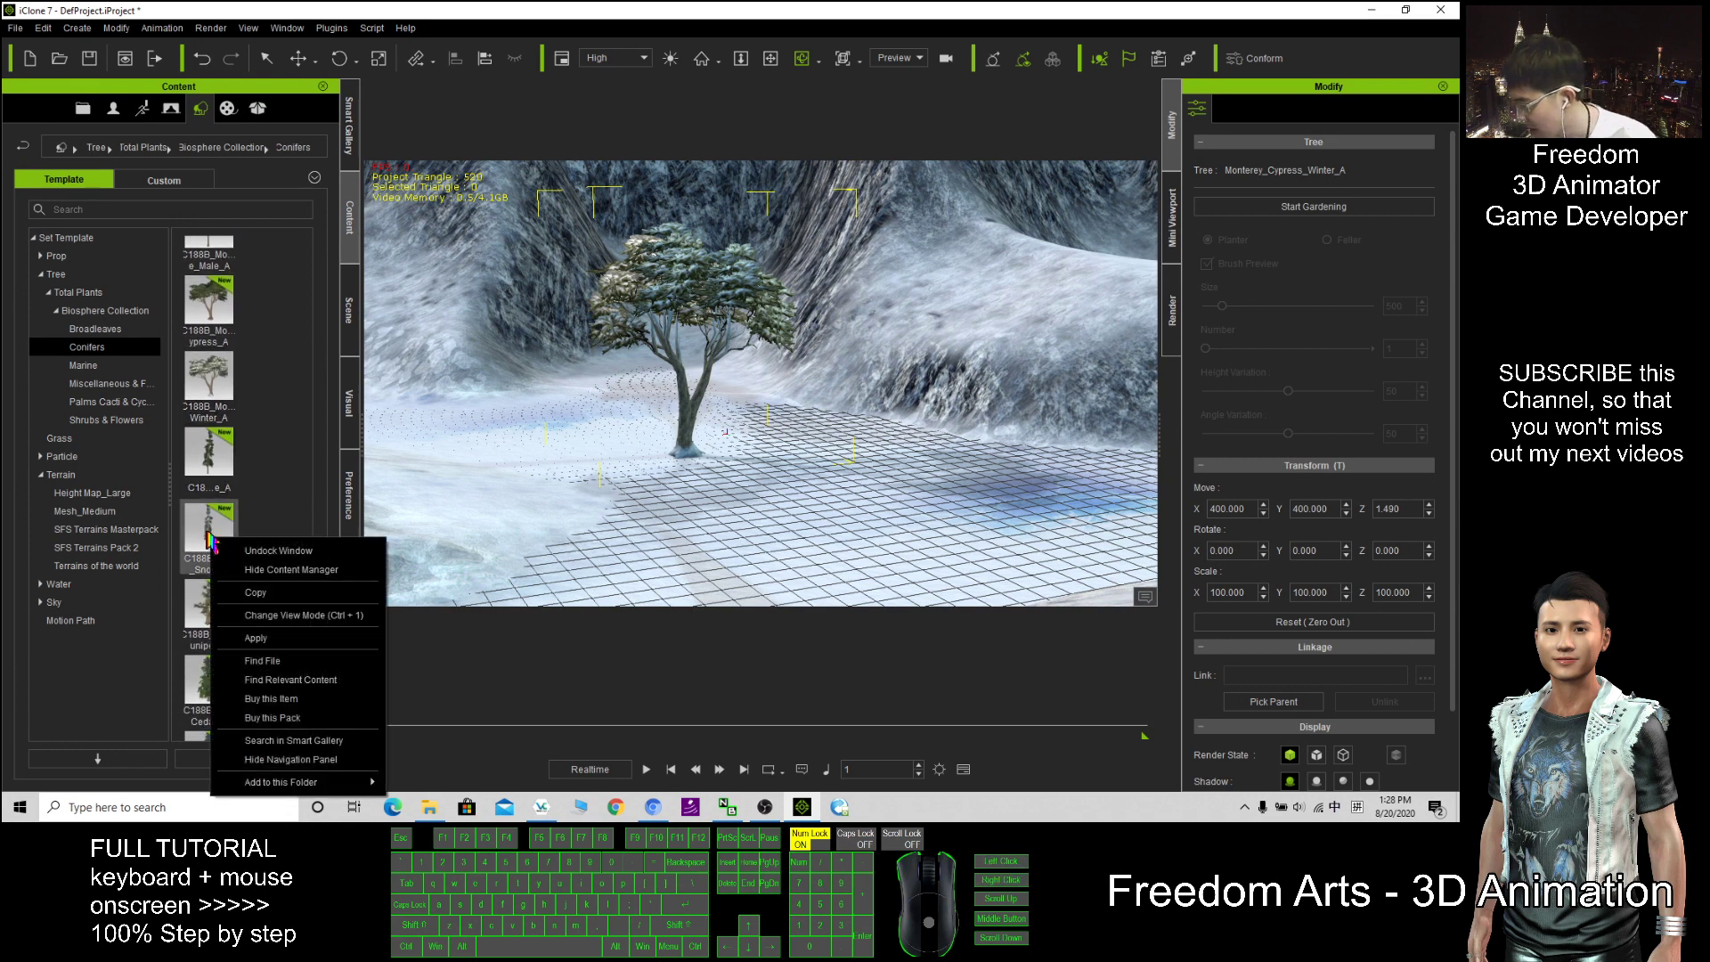
click(285, 663)
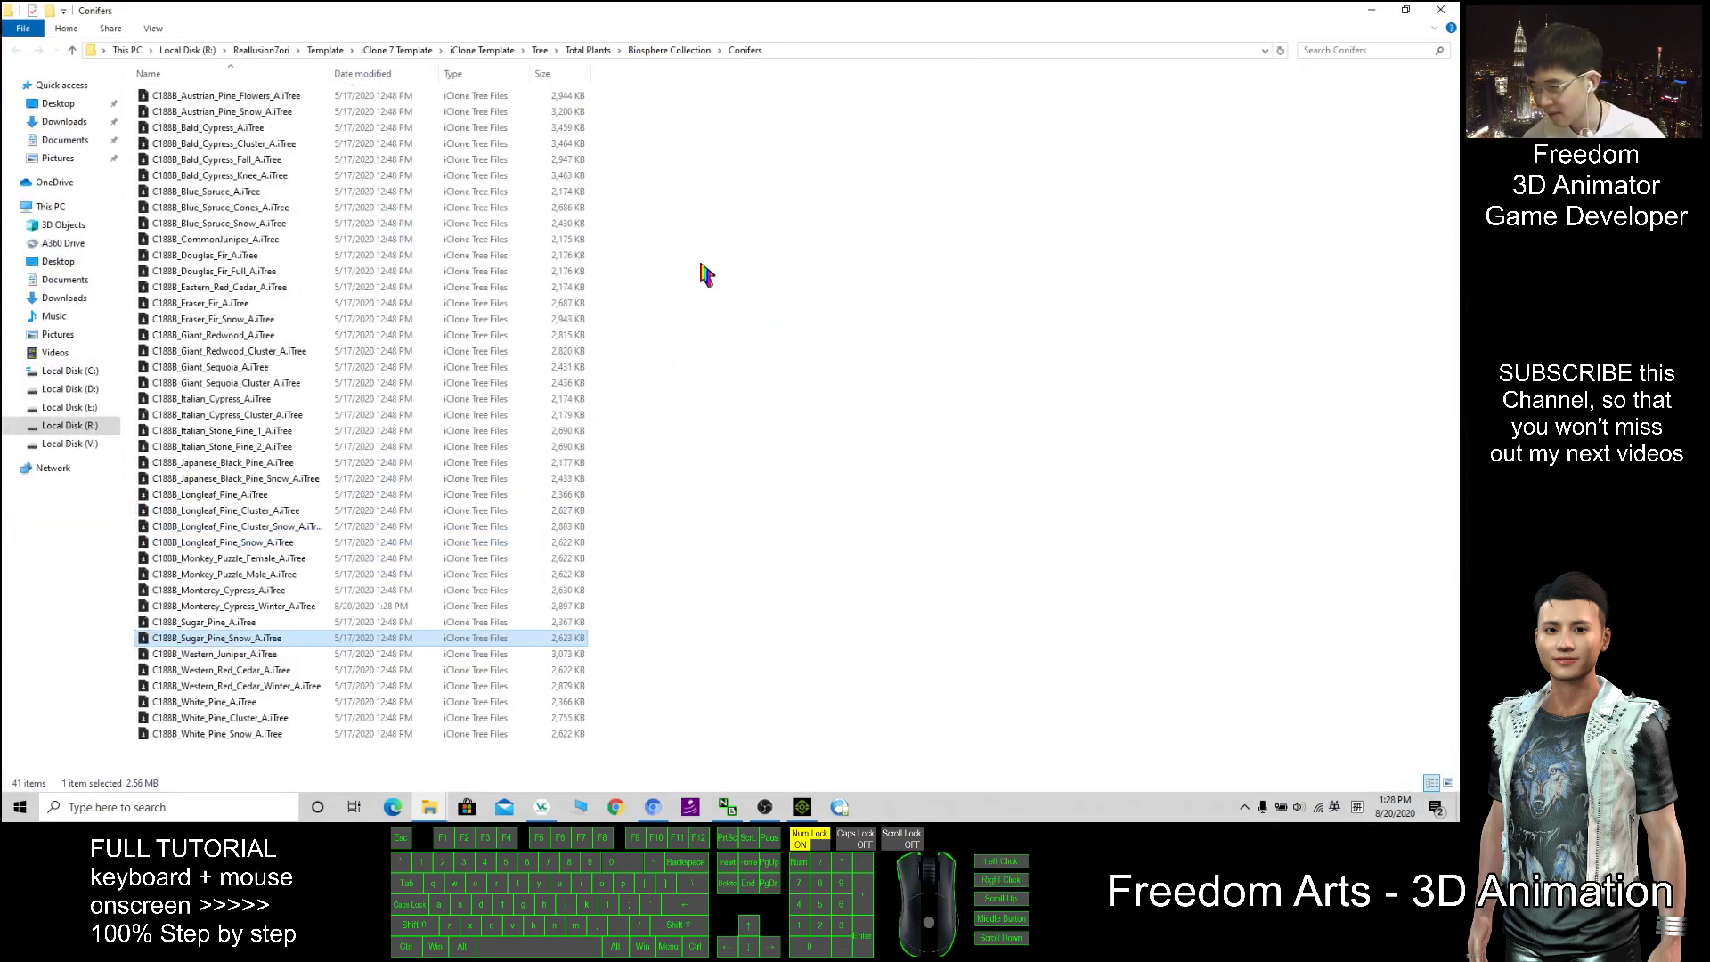
right_click(703, 272)
mouse_move(730, 276)
click(958, 296)
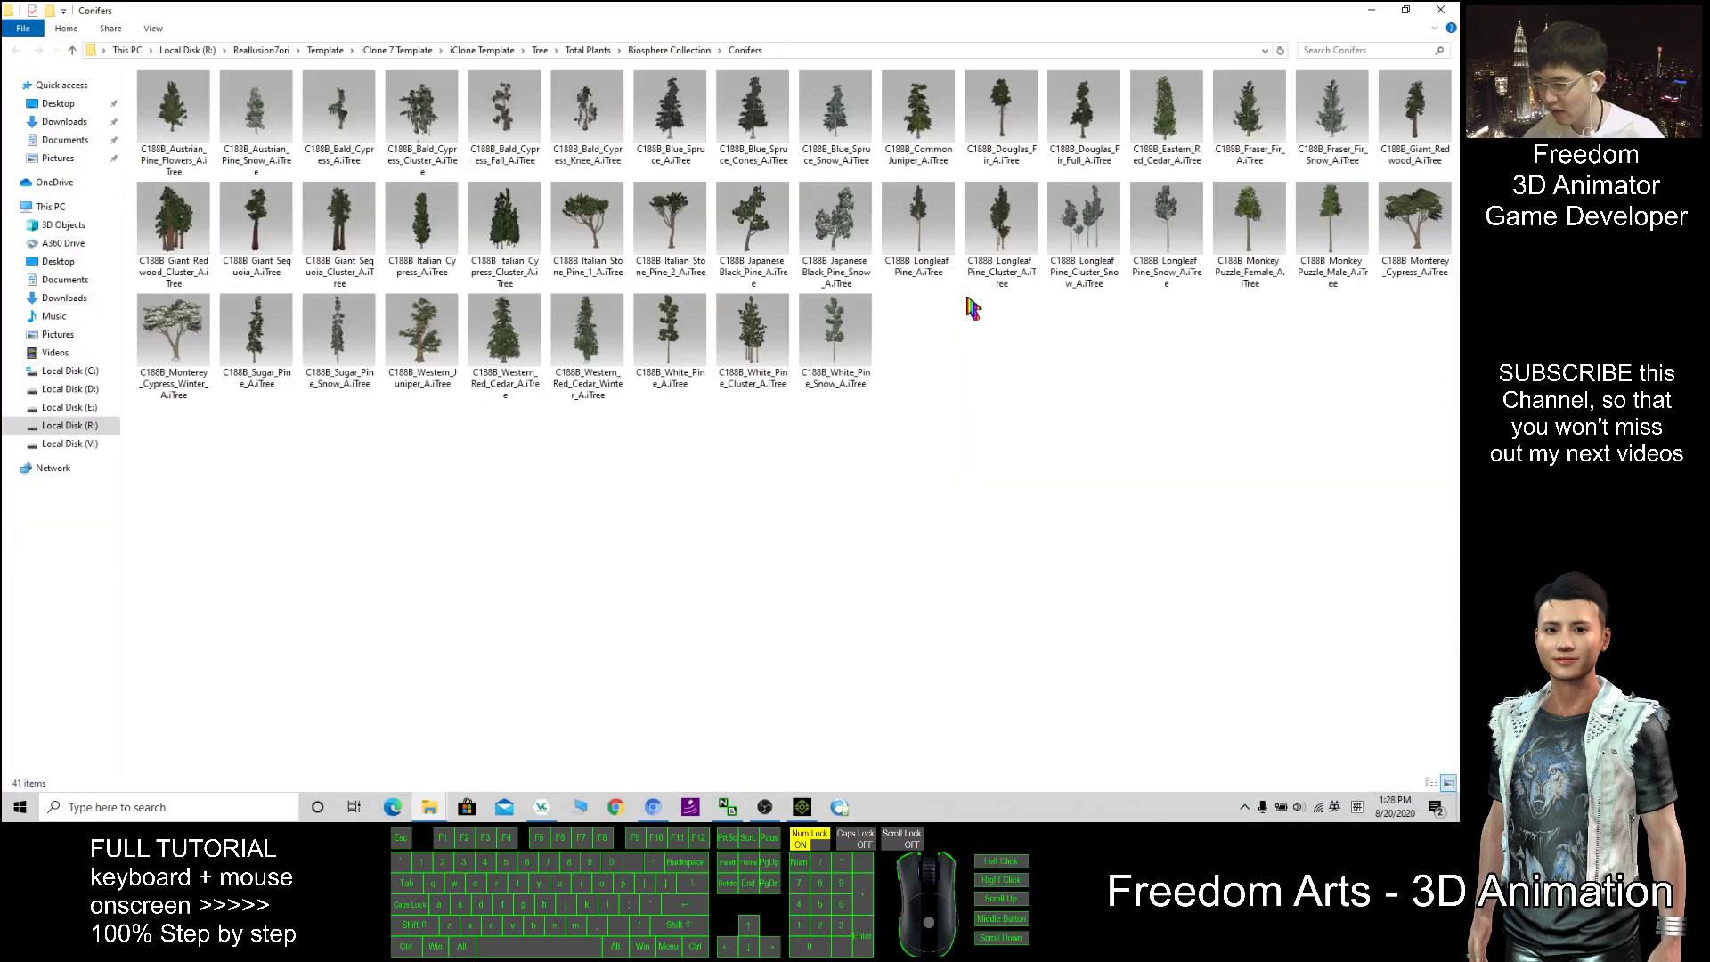
right_click(525, 450)
mouse_move(685, 457)
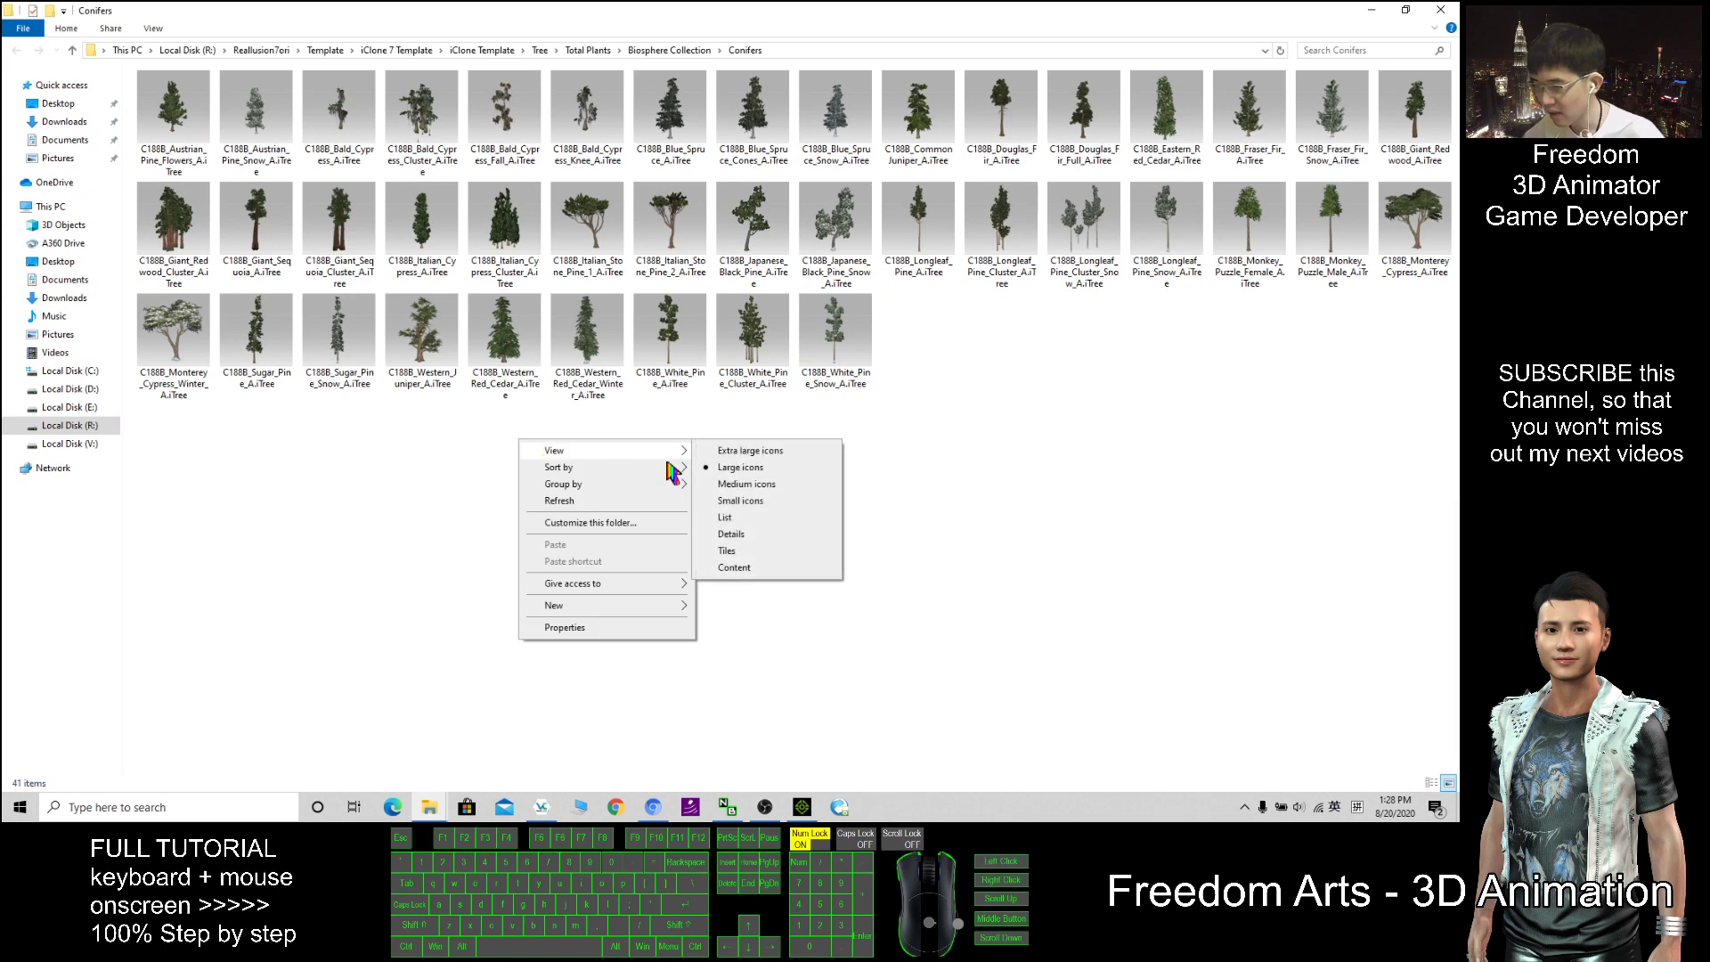
click(764, 453)
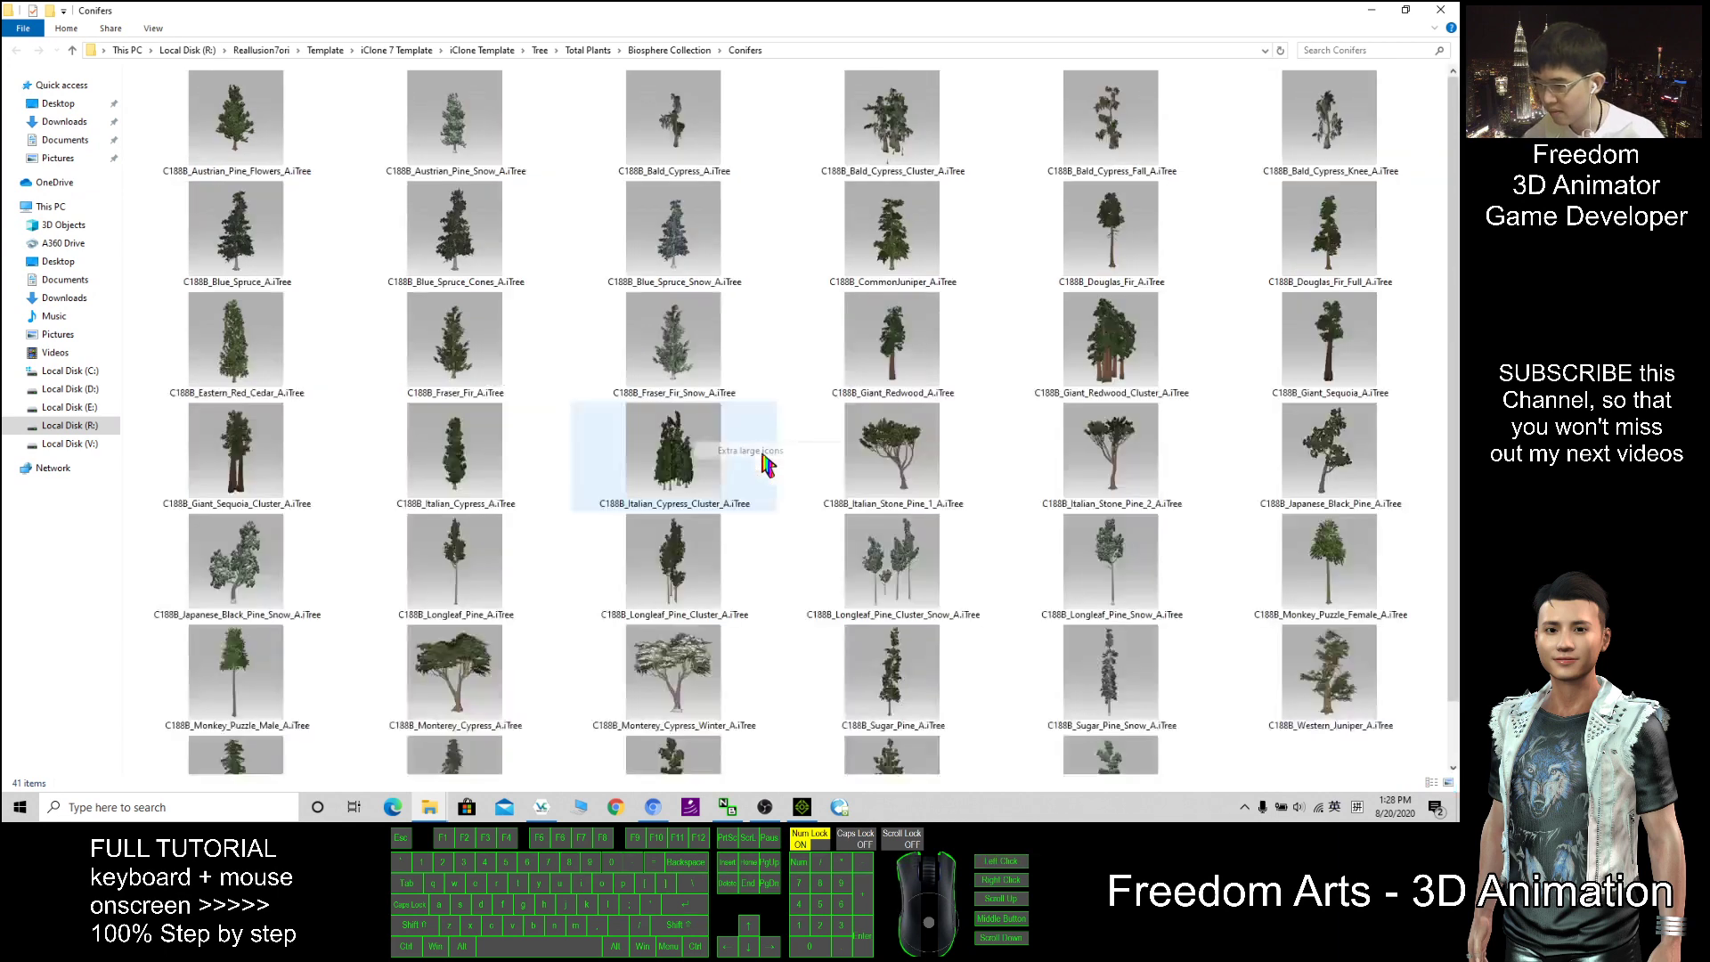
right_click(800, 354)
mouse_move(890, 361)
click(1018, 377)
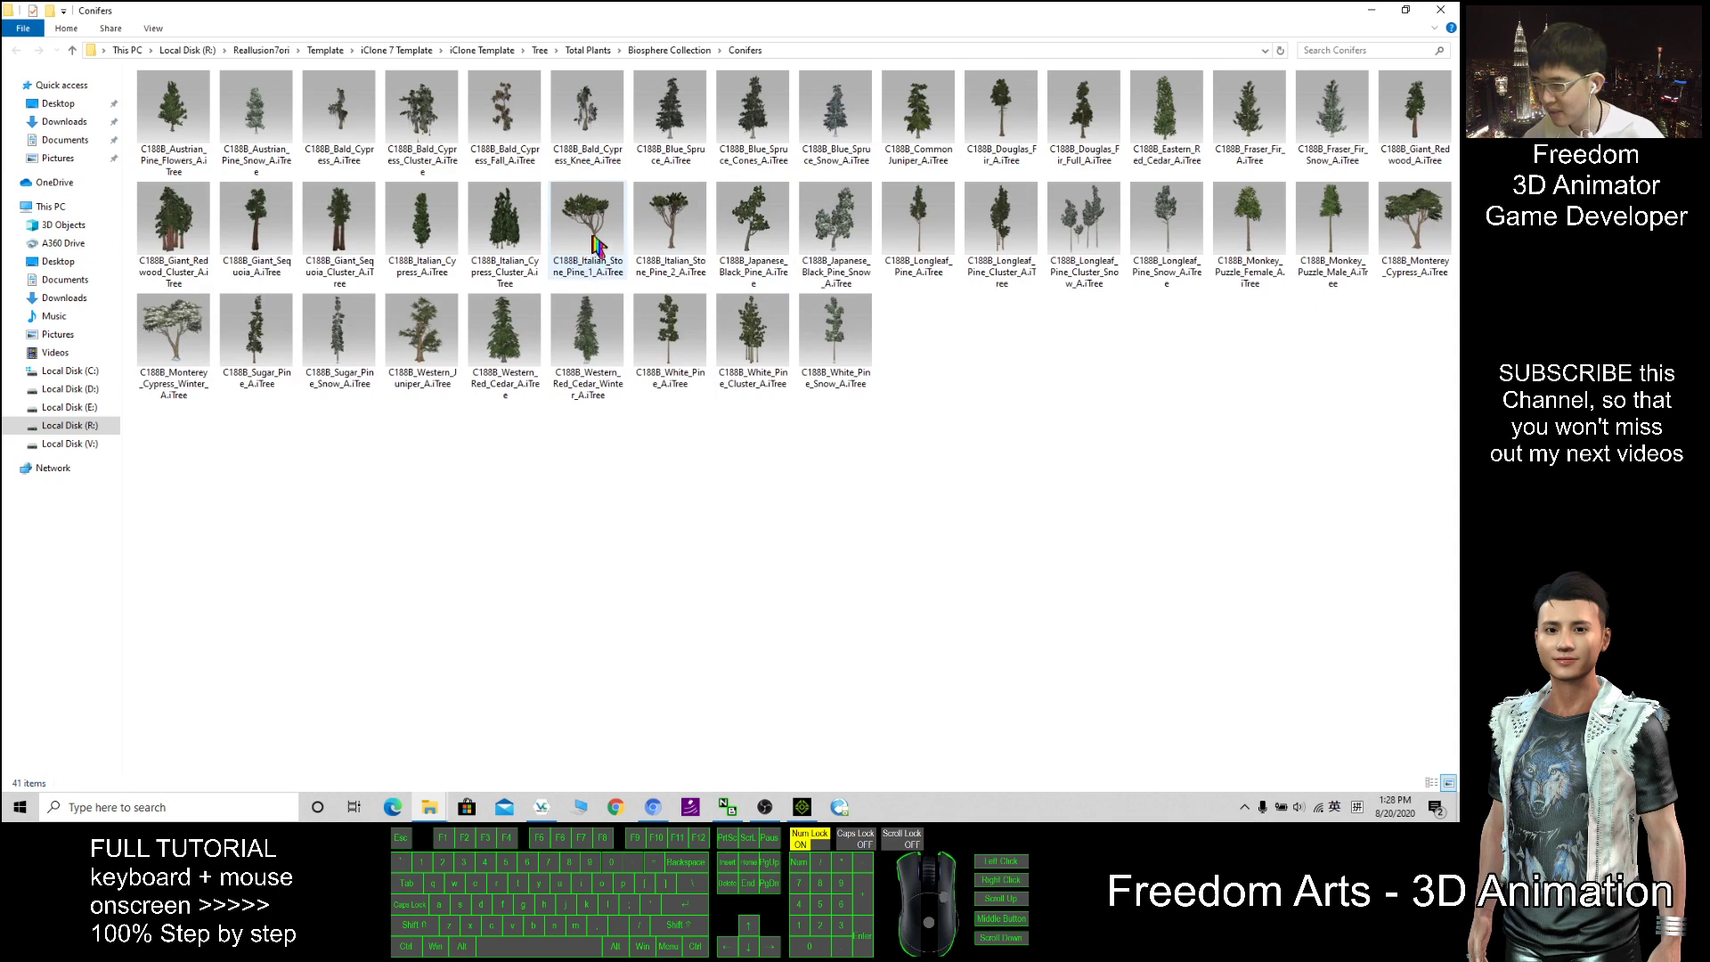
Search the Conifers folder for "snow"
click(589, 394)
click(1177, 384)
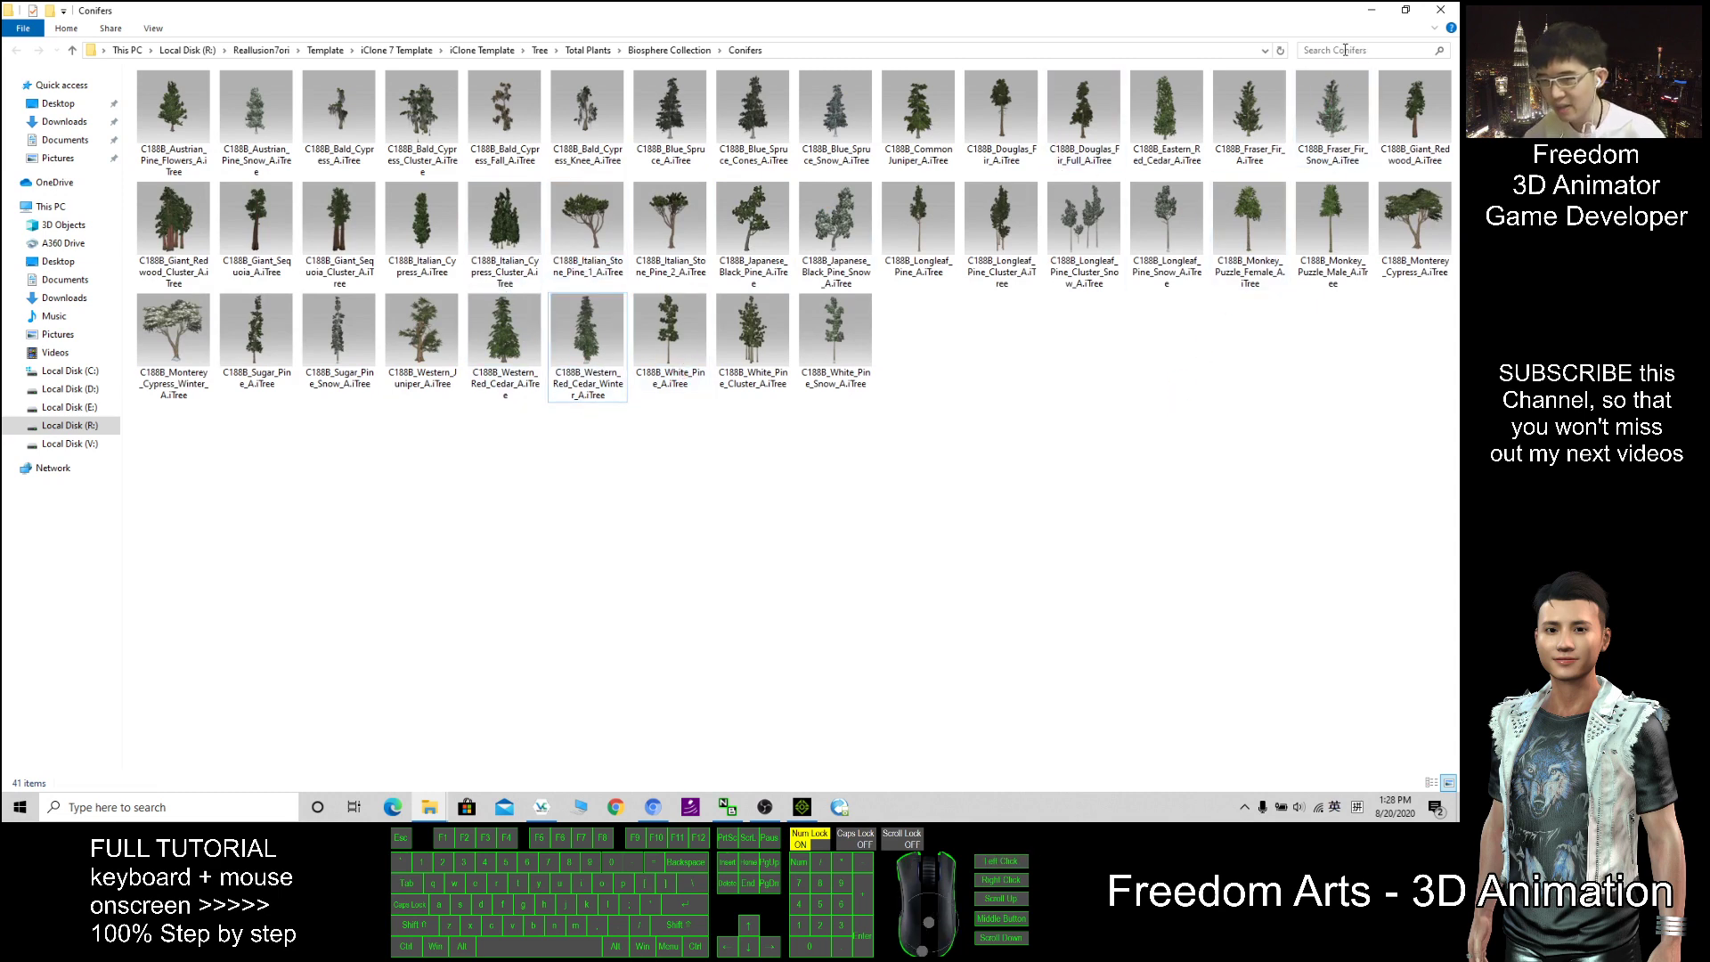
click(1344, 50)
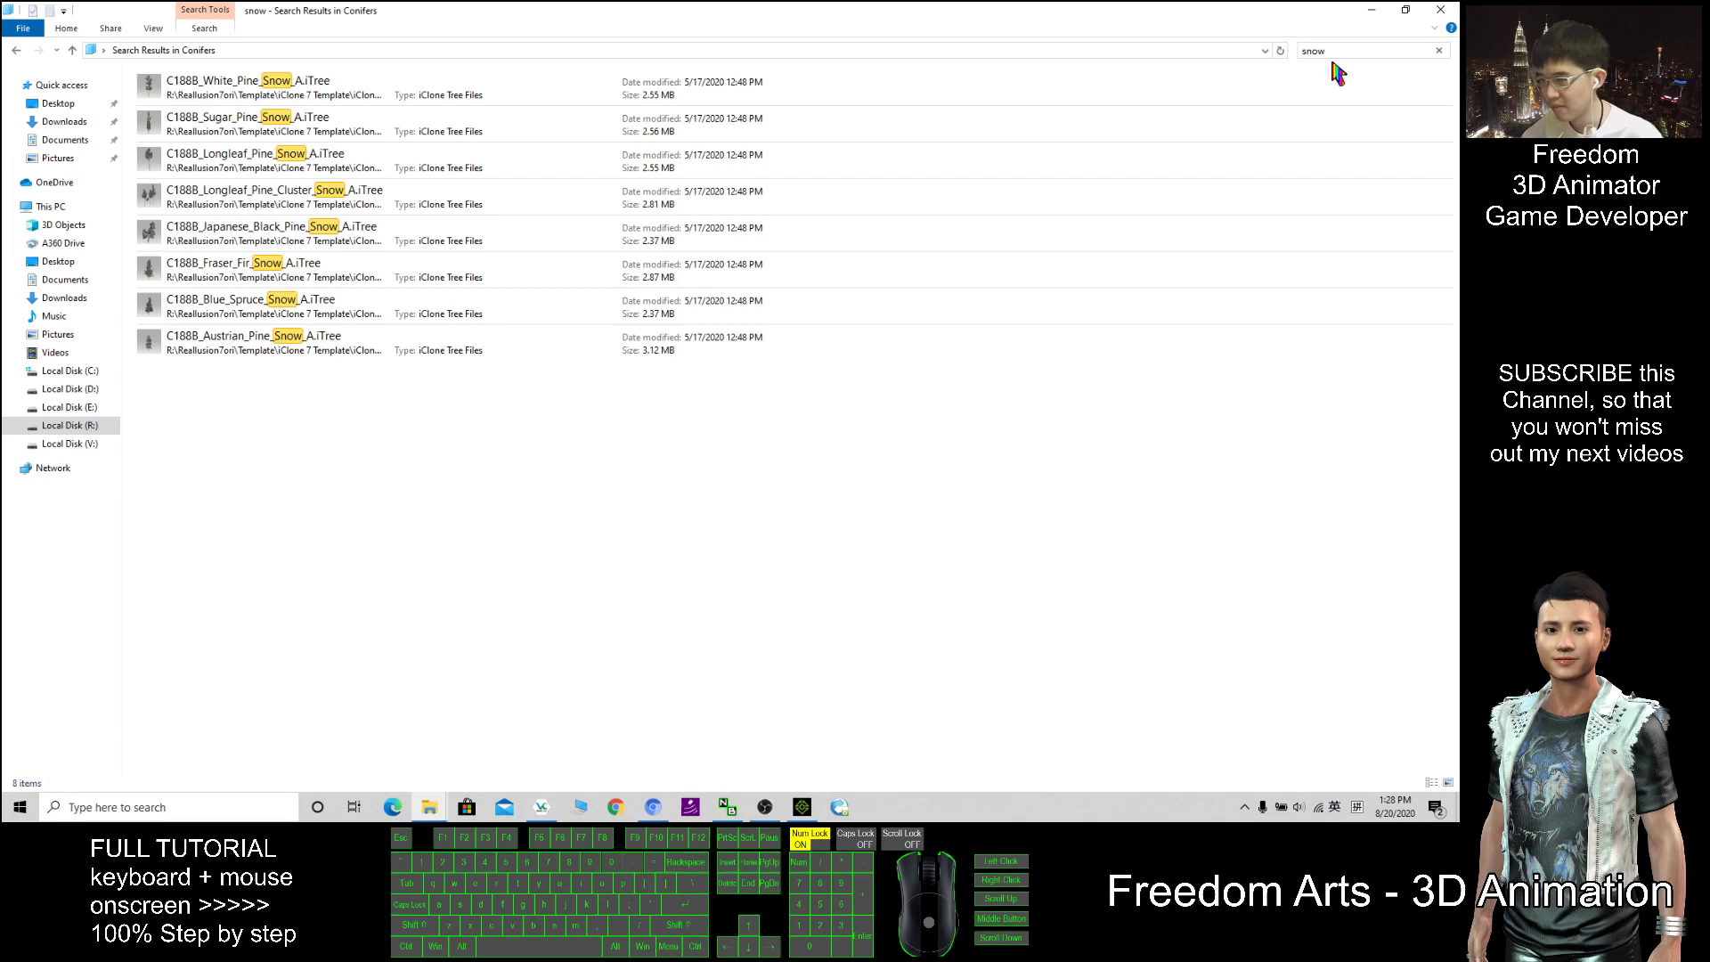
Put the search results beside the iClone viewport and place the White Pine Snow and Sugar Pine Snow trees on the valley floor
click(412, 16)
drag(414, 25, 151, 174)
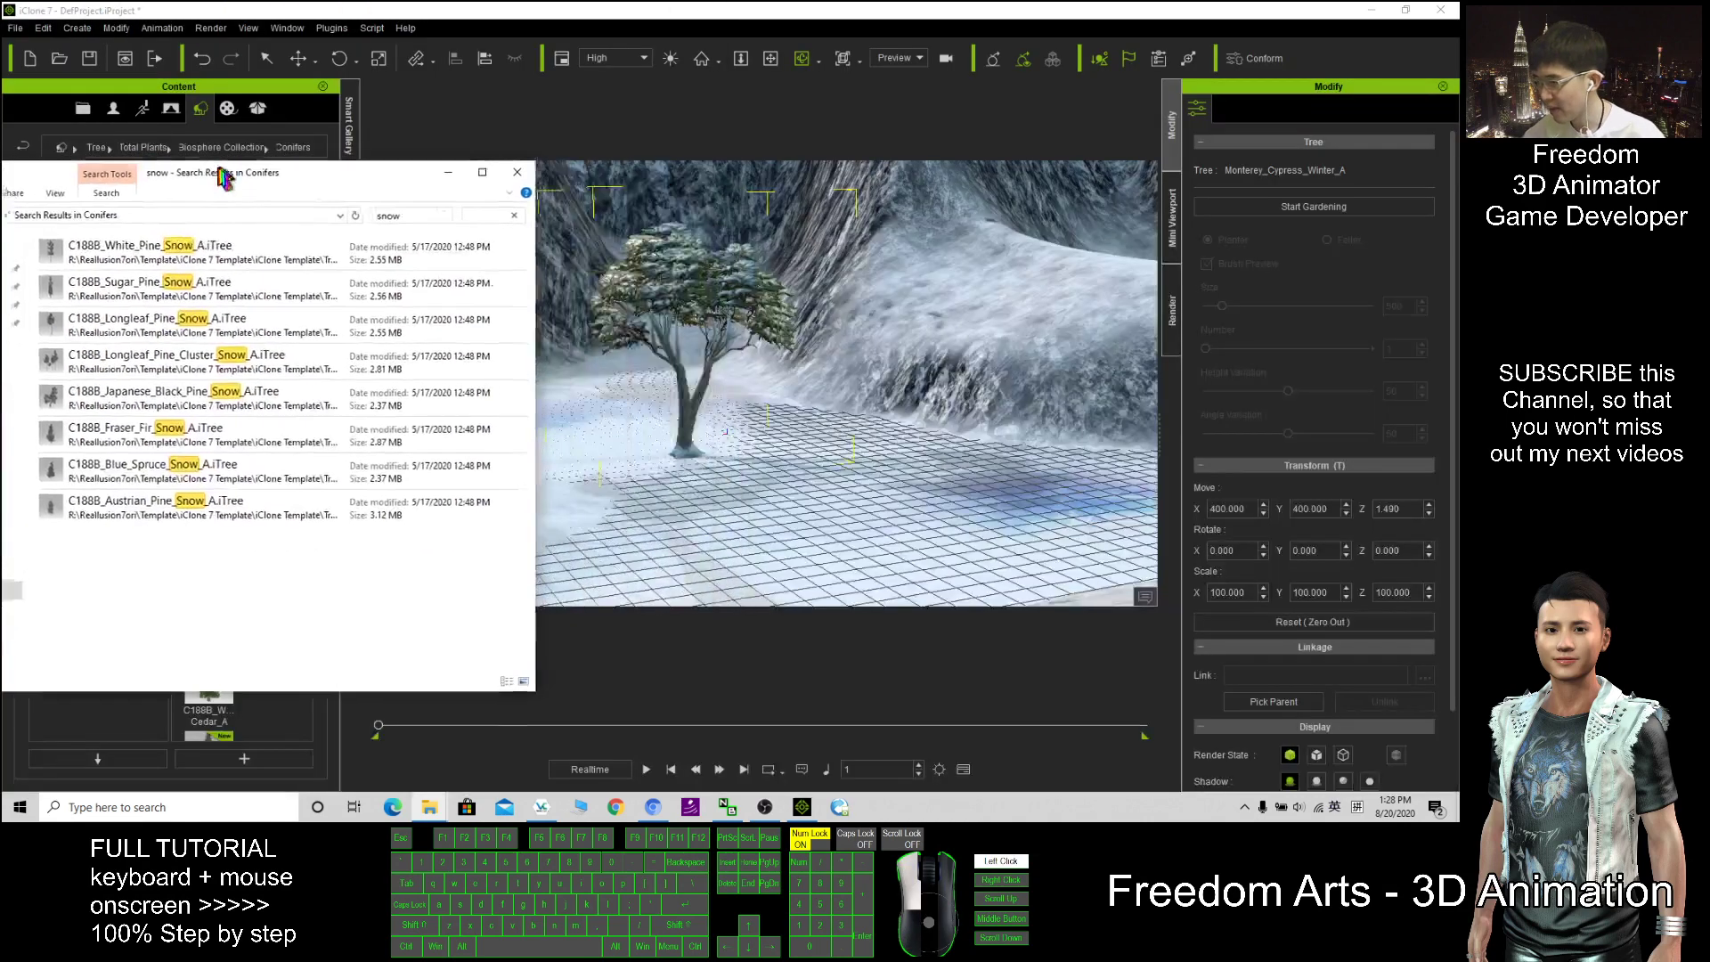
drag(178, 258, 855, 508)
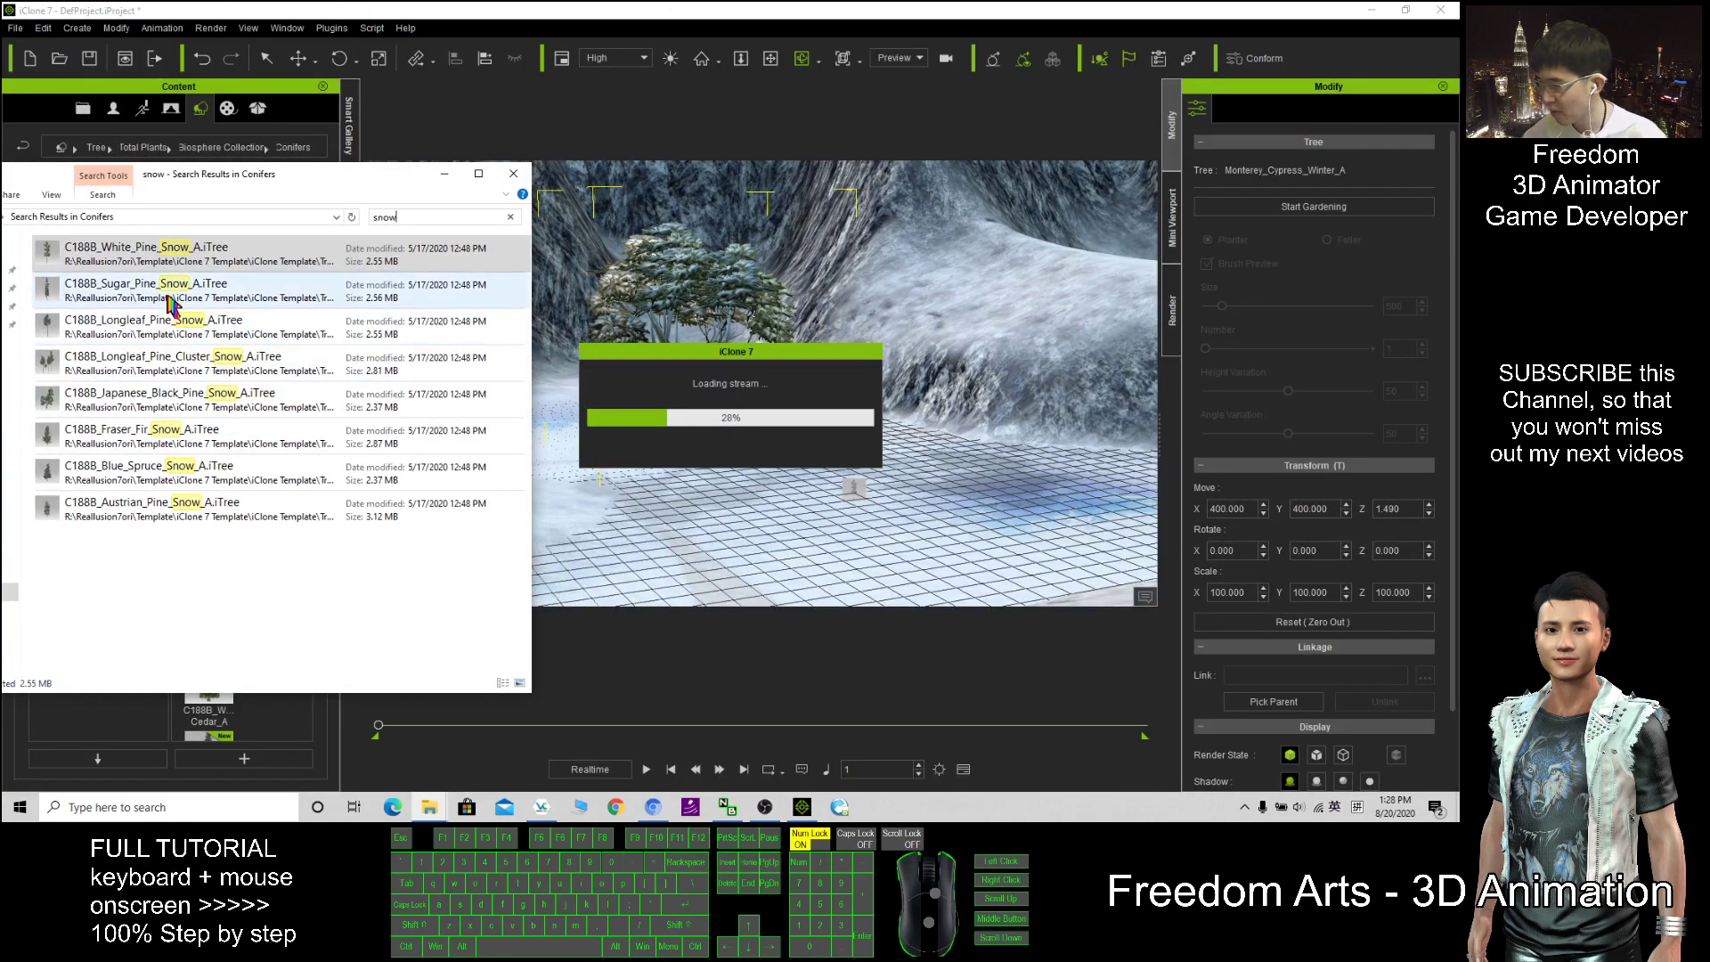
drag(134, 301, 1036, 548)
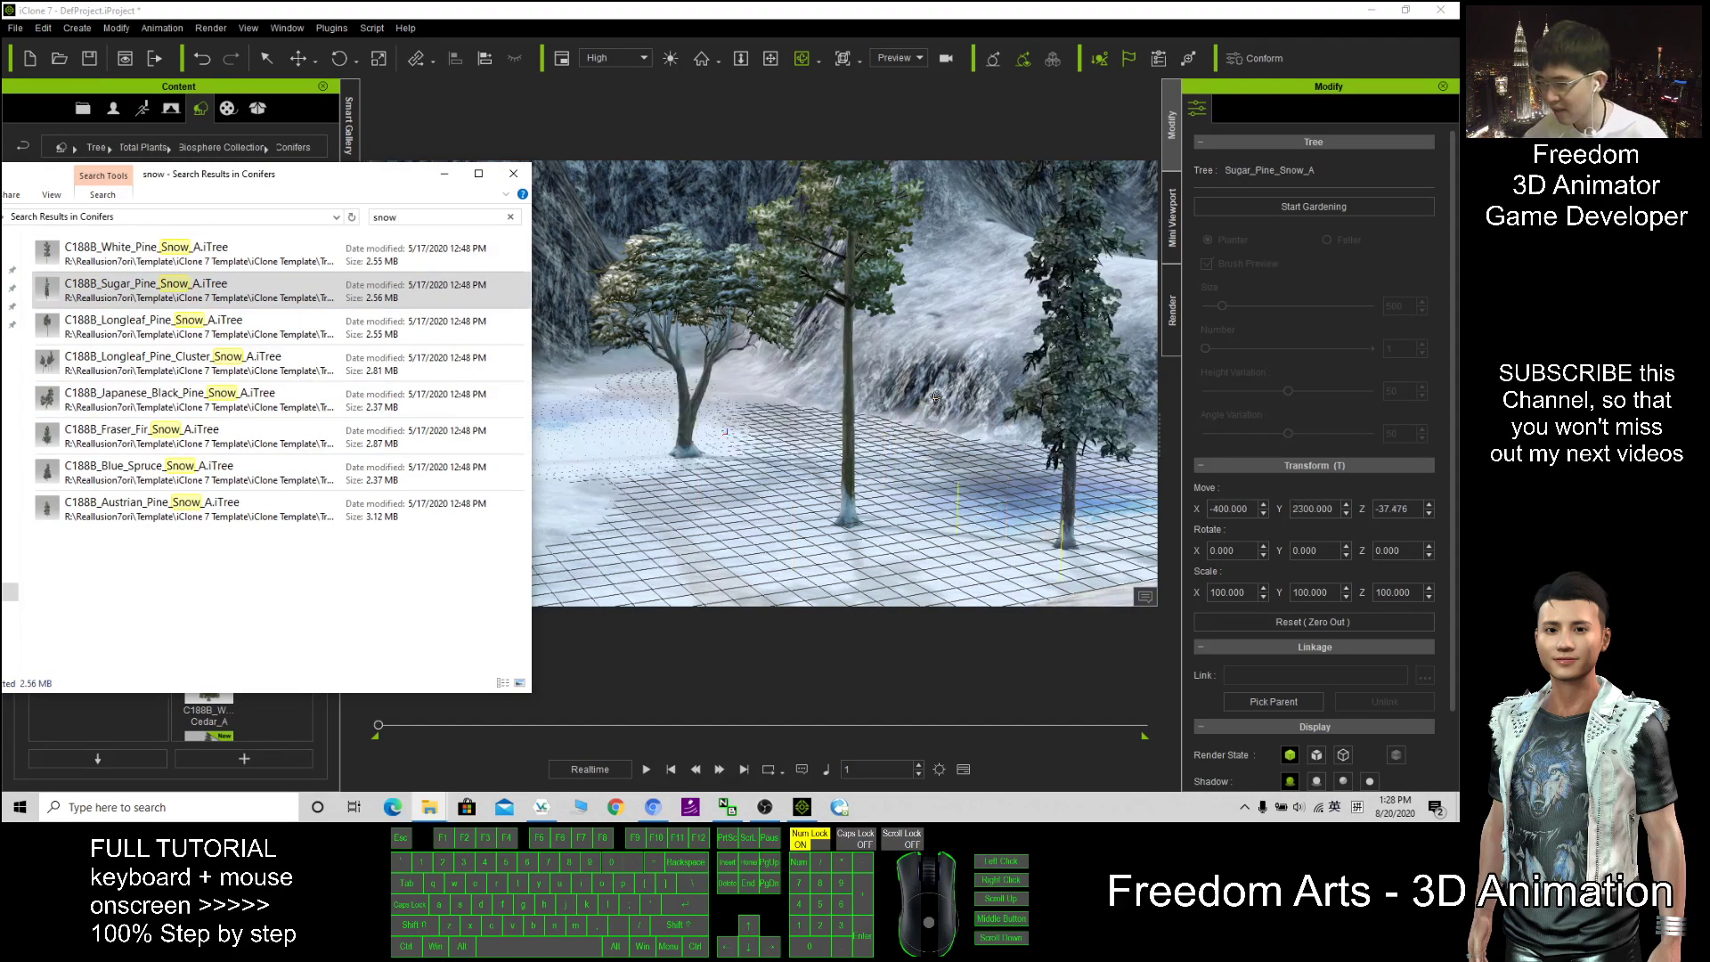
Place the Fraser Fir Snow, Blue Spruce Snow and Austrian Pine Snow trees from the search results on the open snow below the mountain slope
scroll(937, 395, down, 4)
key(x)
mouse_move(731, 474)
mouse_down()
mouse_move(813, 412)
mouse_move(1096, 368)
mouse_move(745, 351)
mouse_move(615, 390)
mouse_move(689, 359)
mouse_move(710, 456)
mouse_up()
key(c)
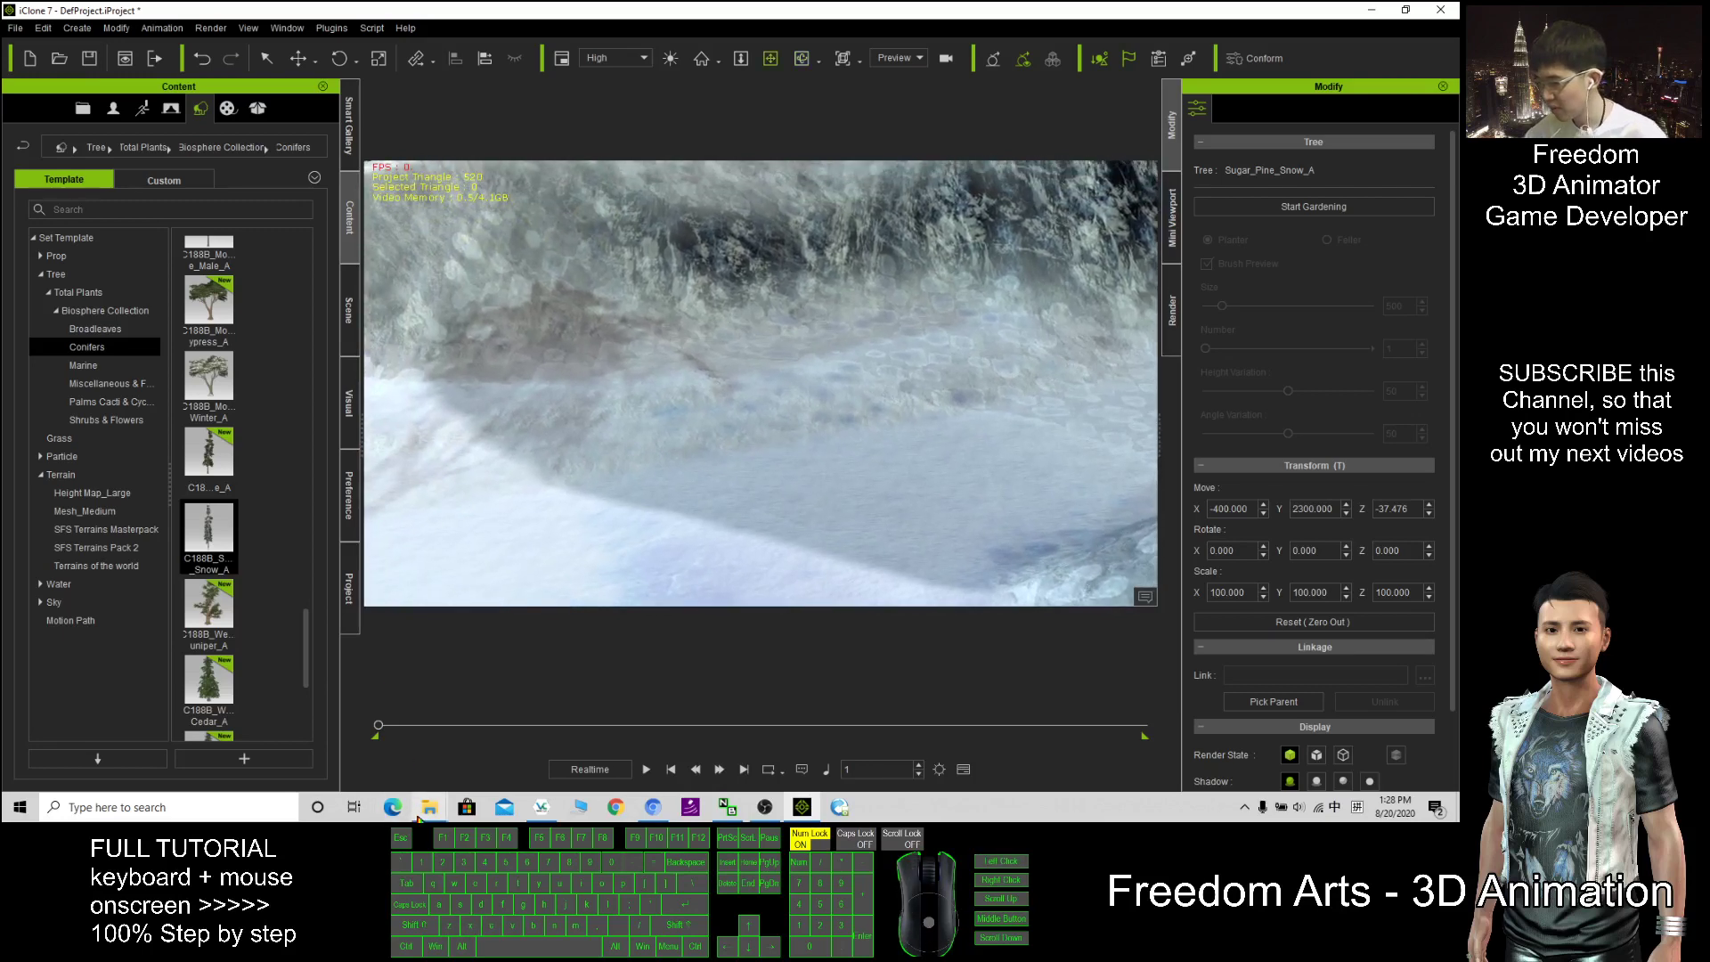
mouse_move(425, 808)
click(508, 755)
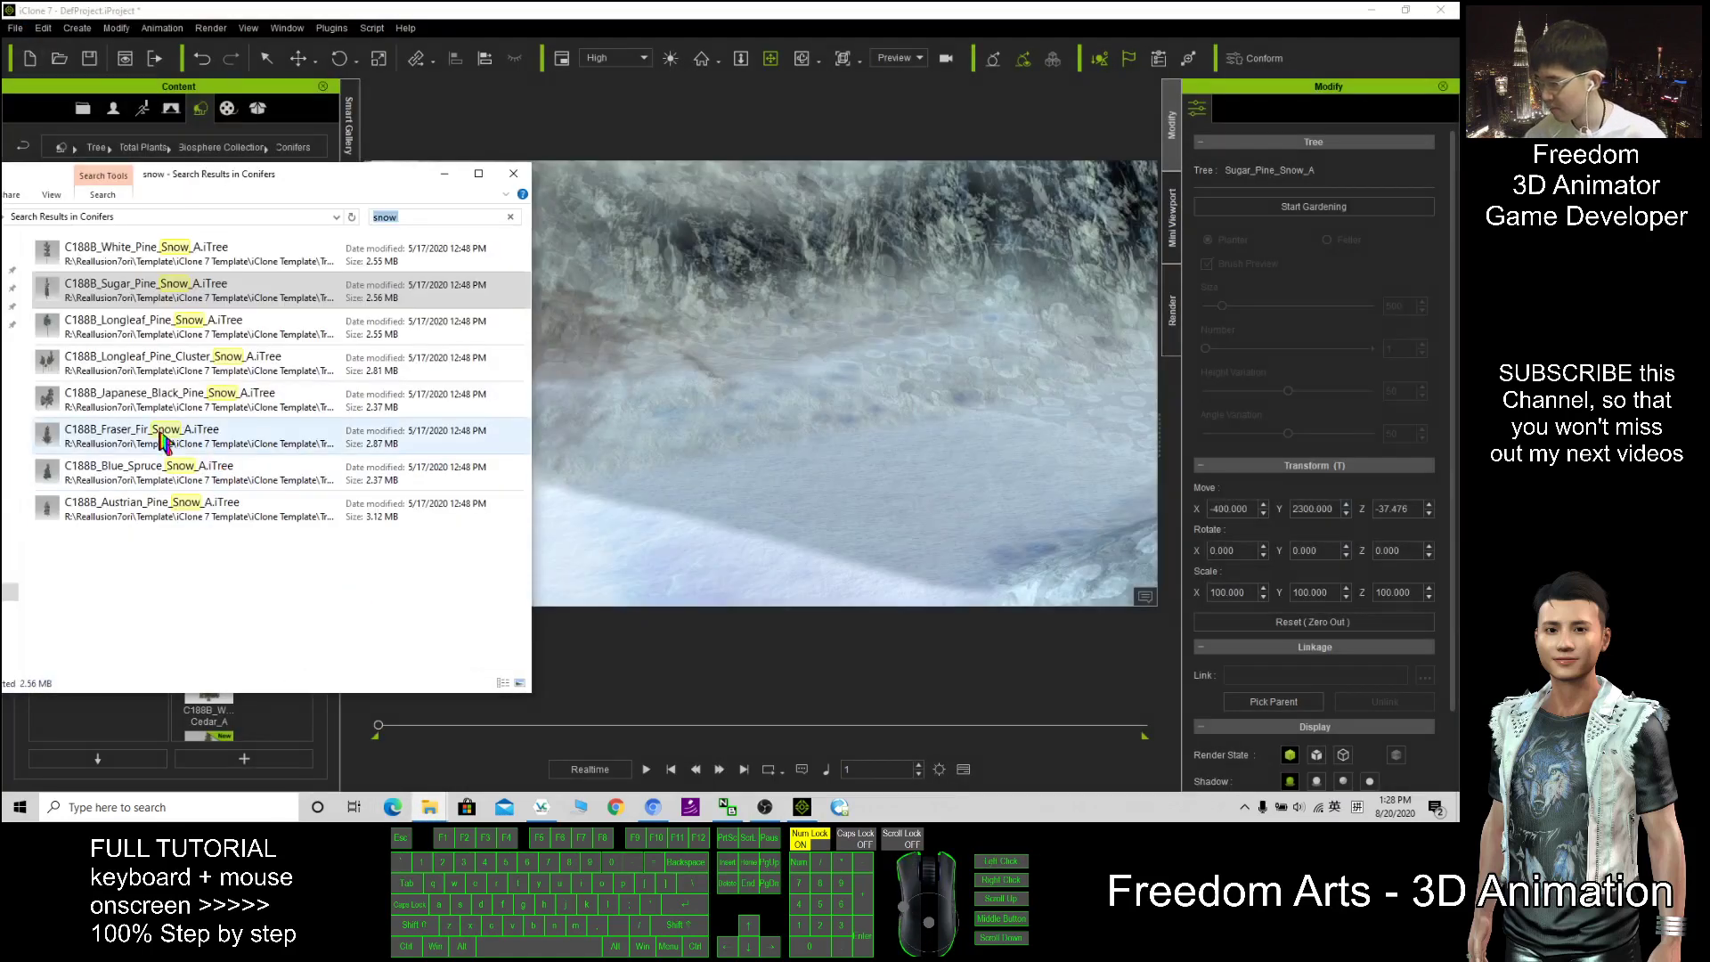
drag(163, 441, 750, 430)
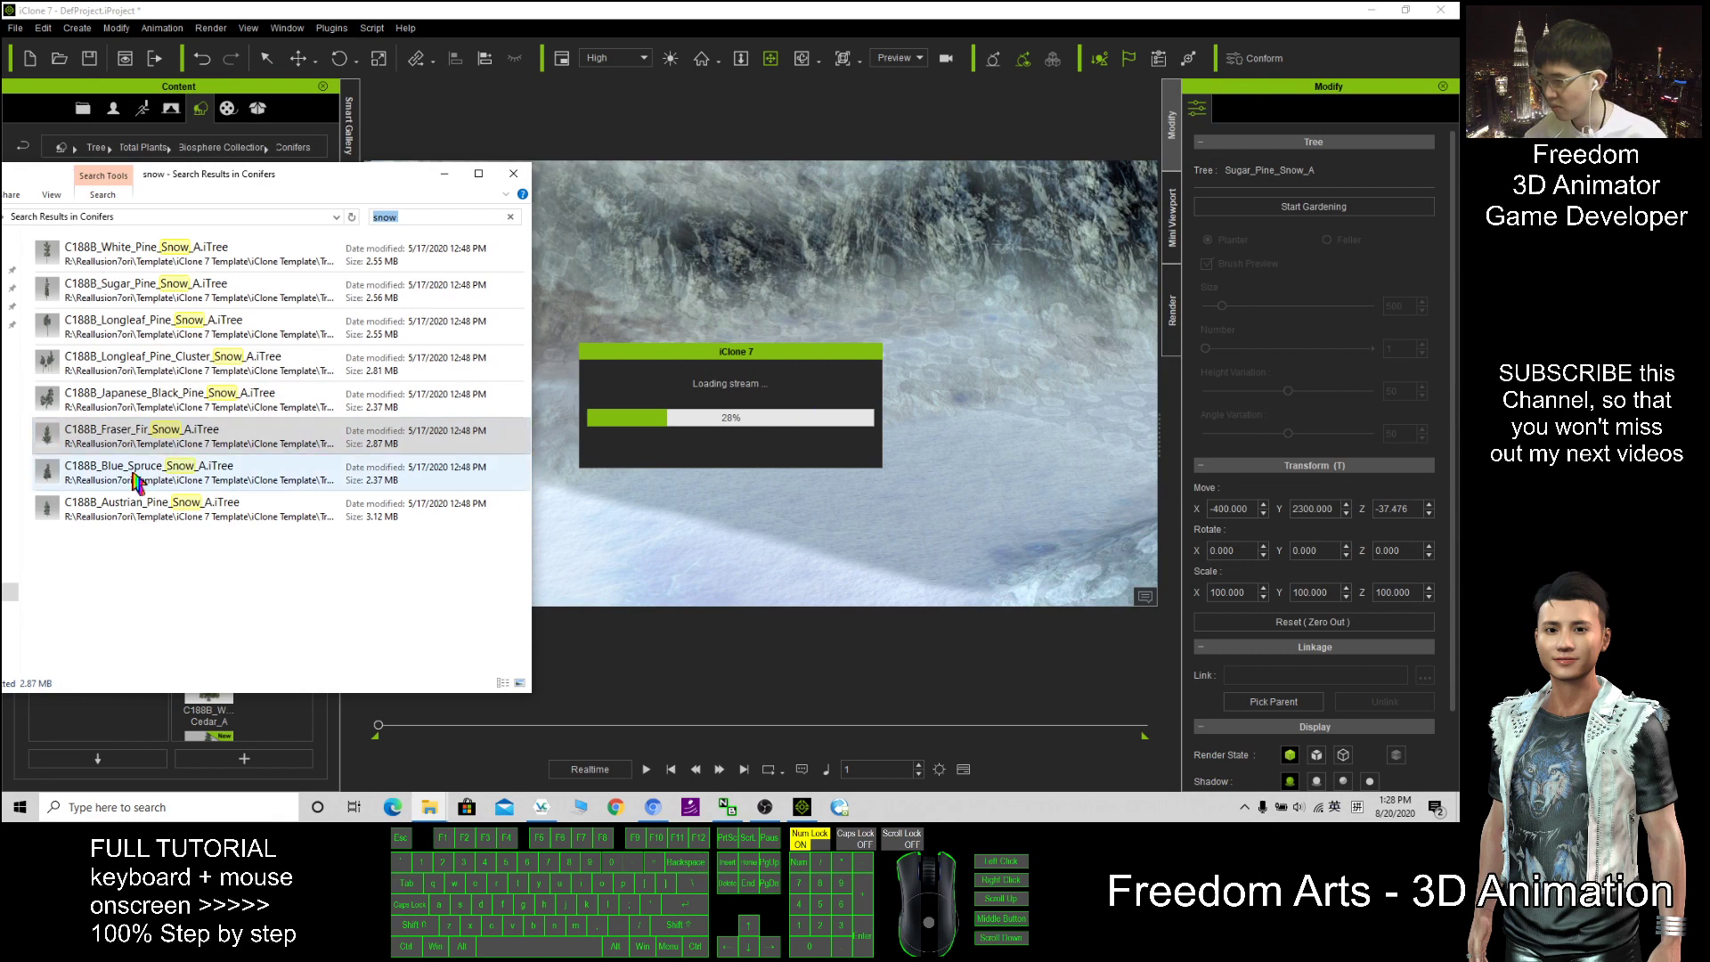
drag(126, 481, 917, 458)
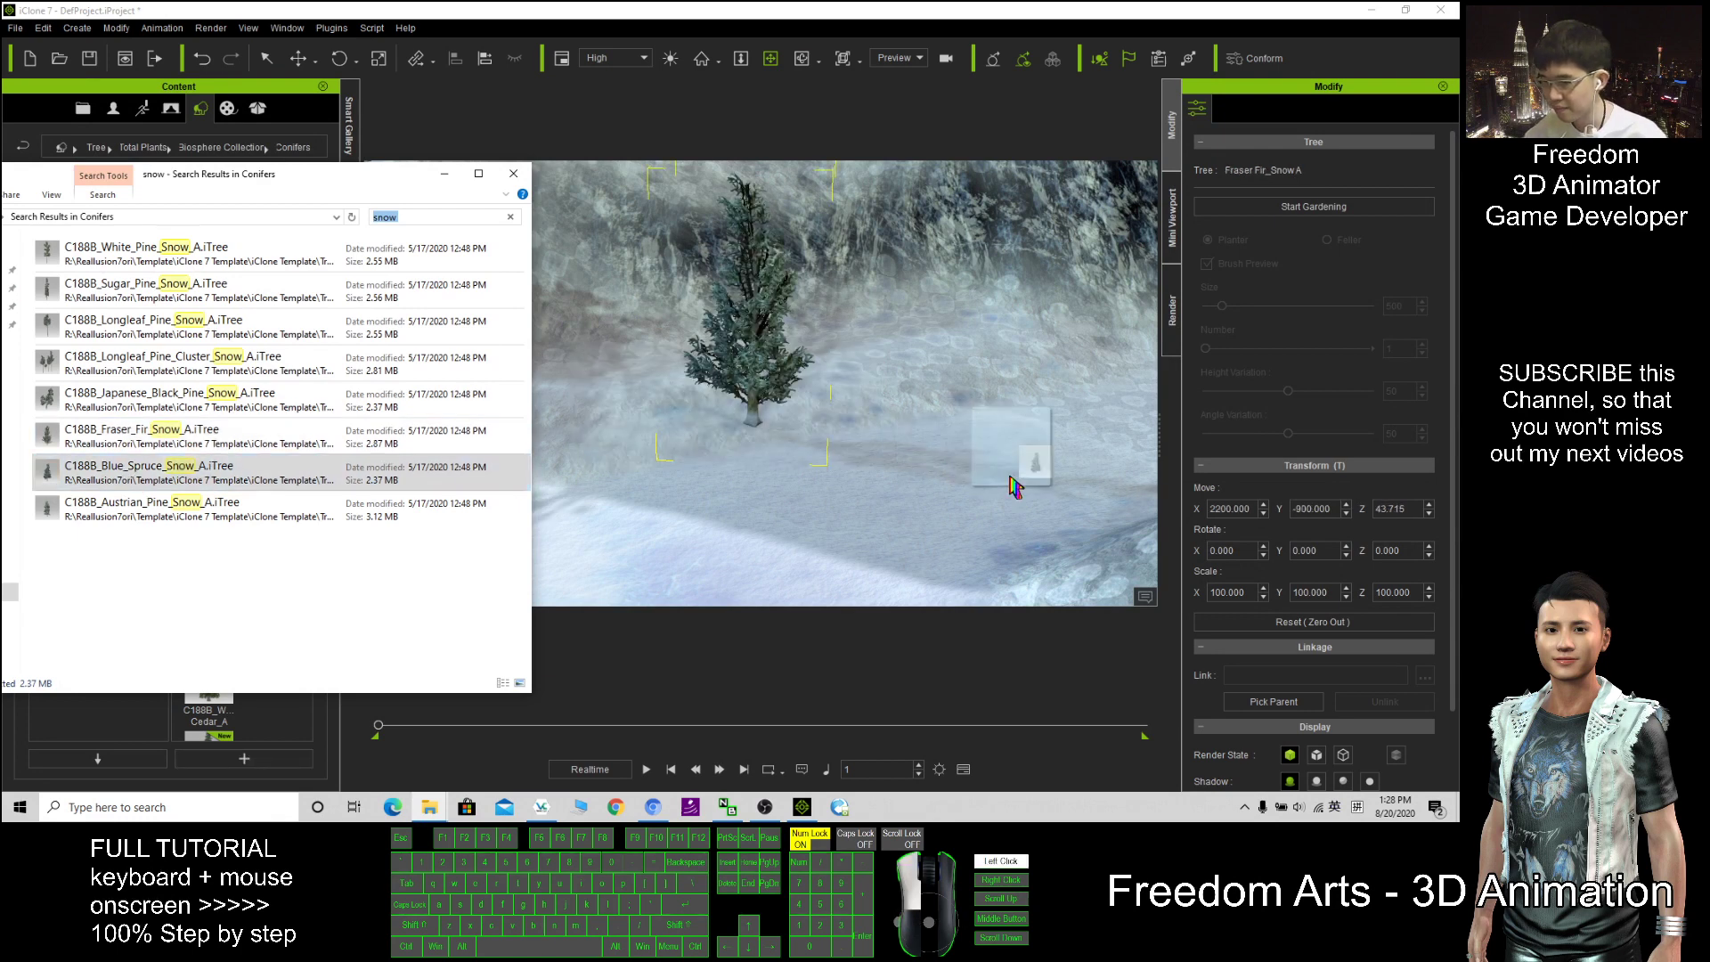
drag(1015, 485, 1016, 486)
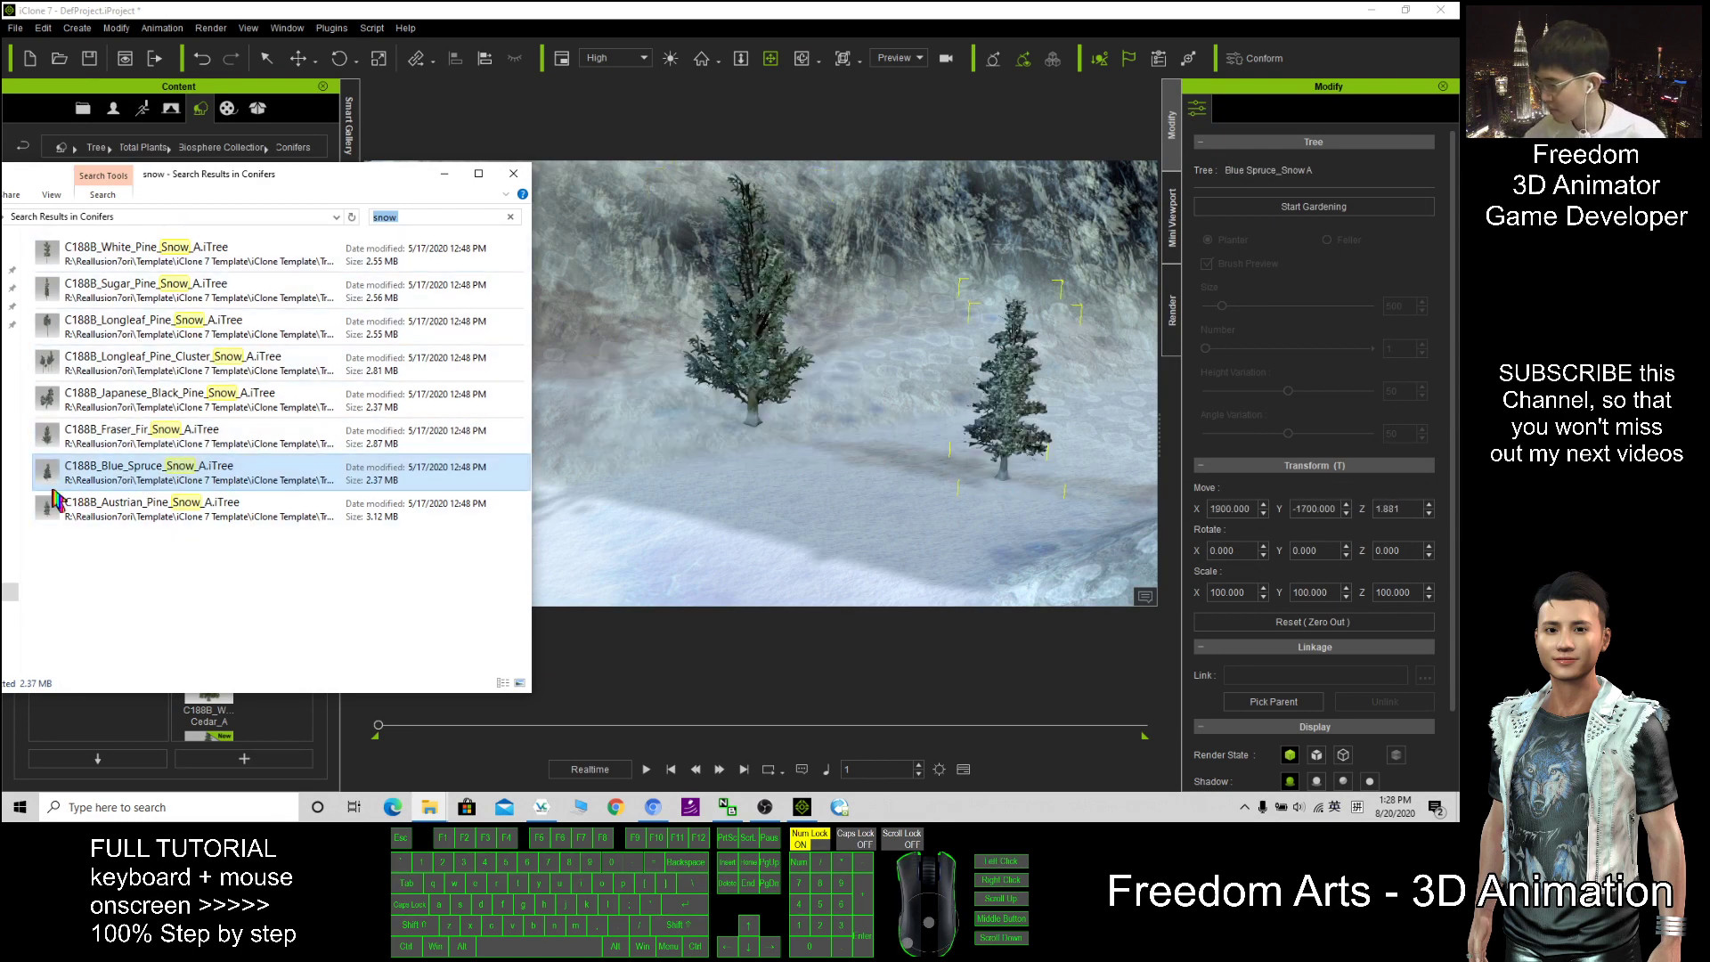
drag(56, 501, 591, 478)
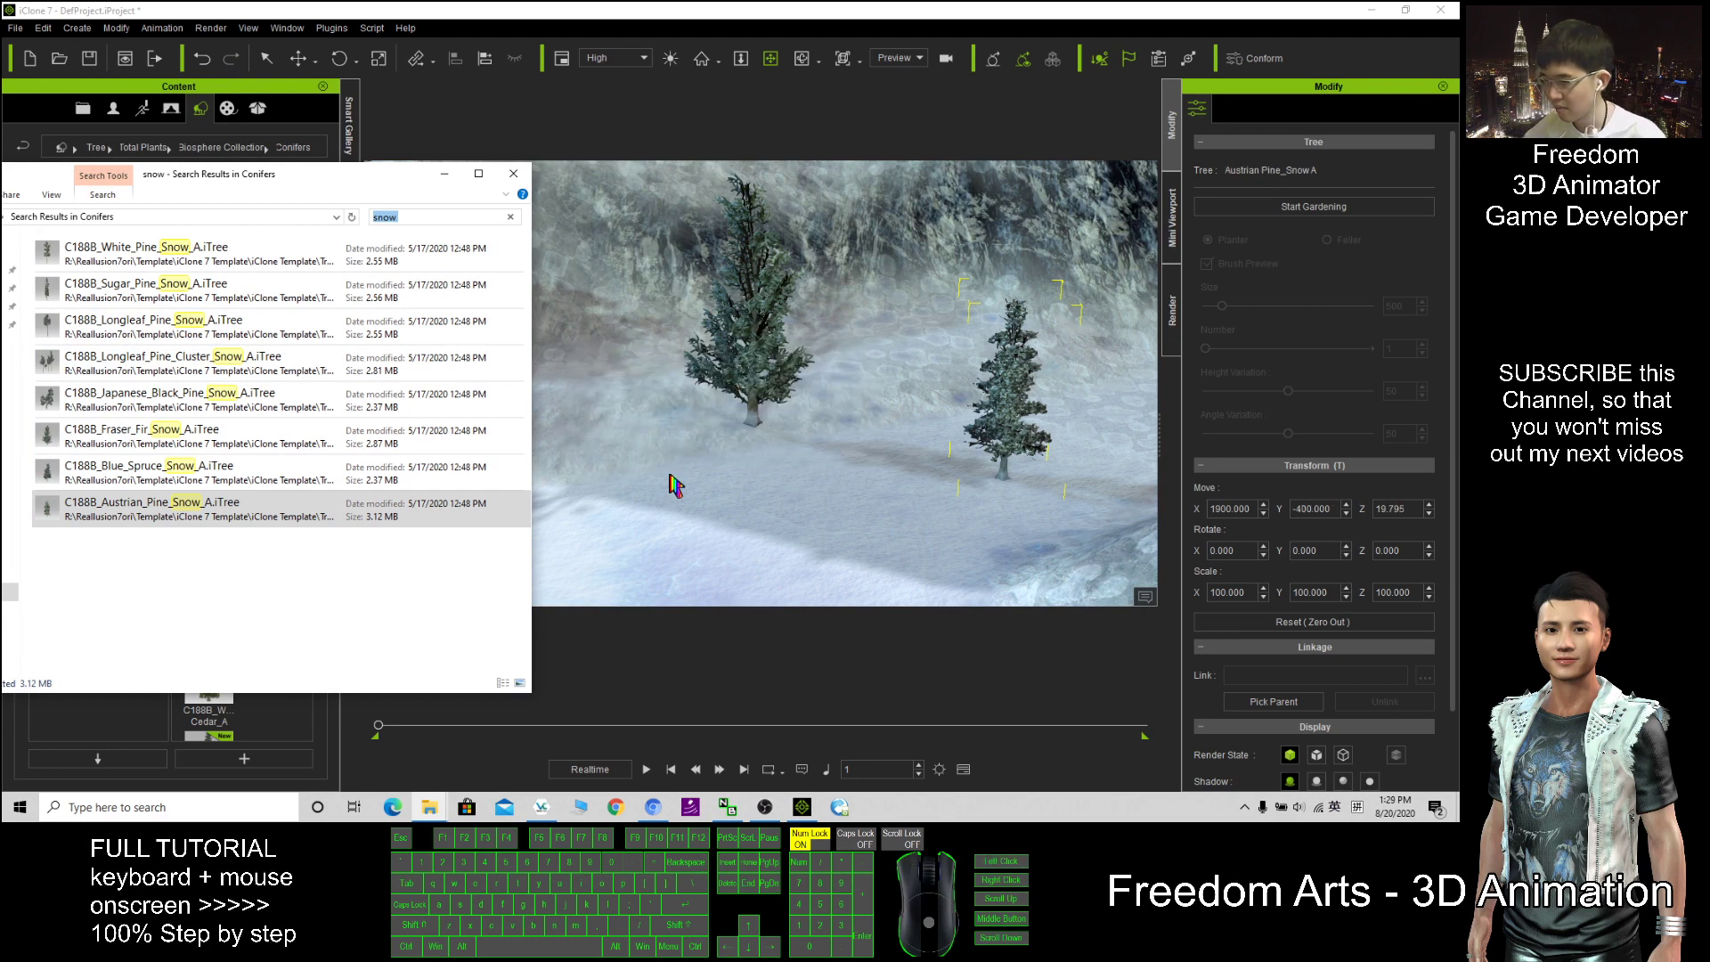
Return to the full Conifers folder and search it for "winter"
drag(143, 169, 409, 175)
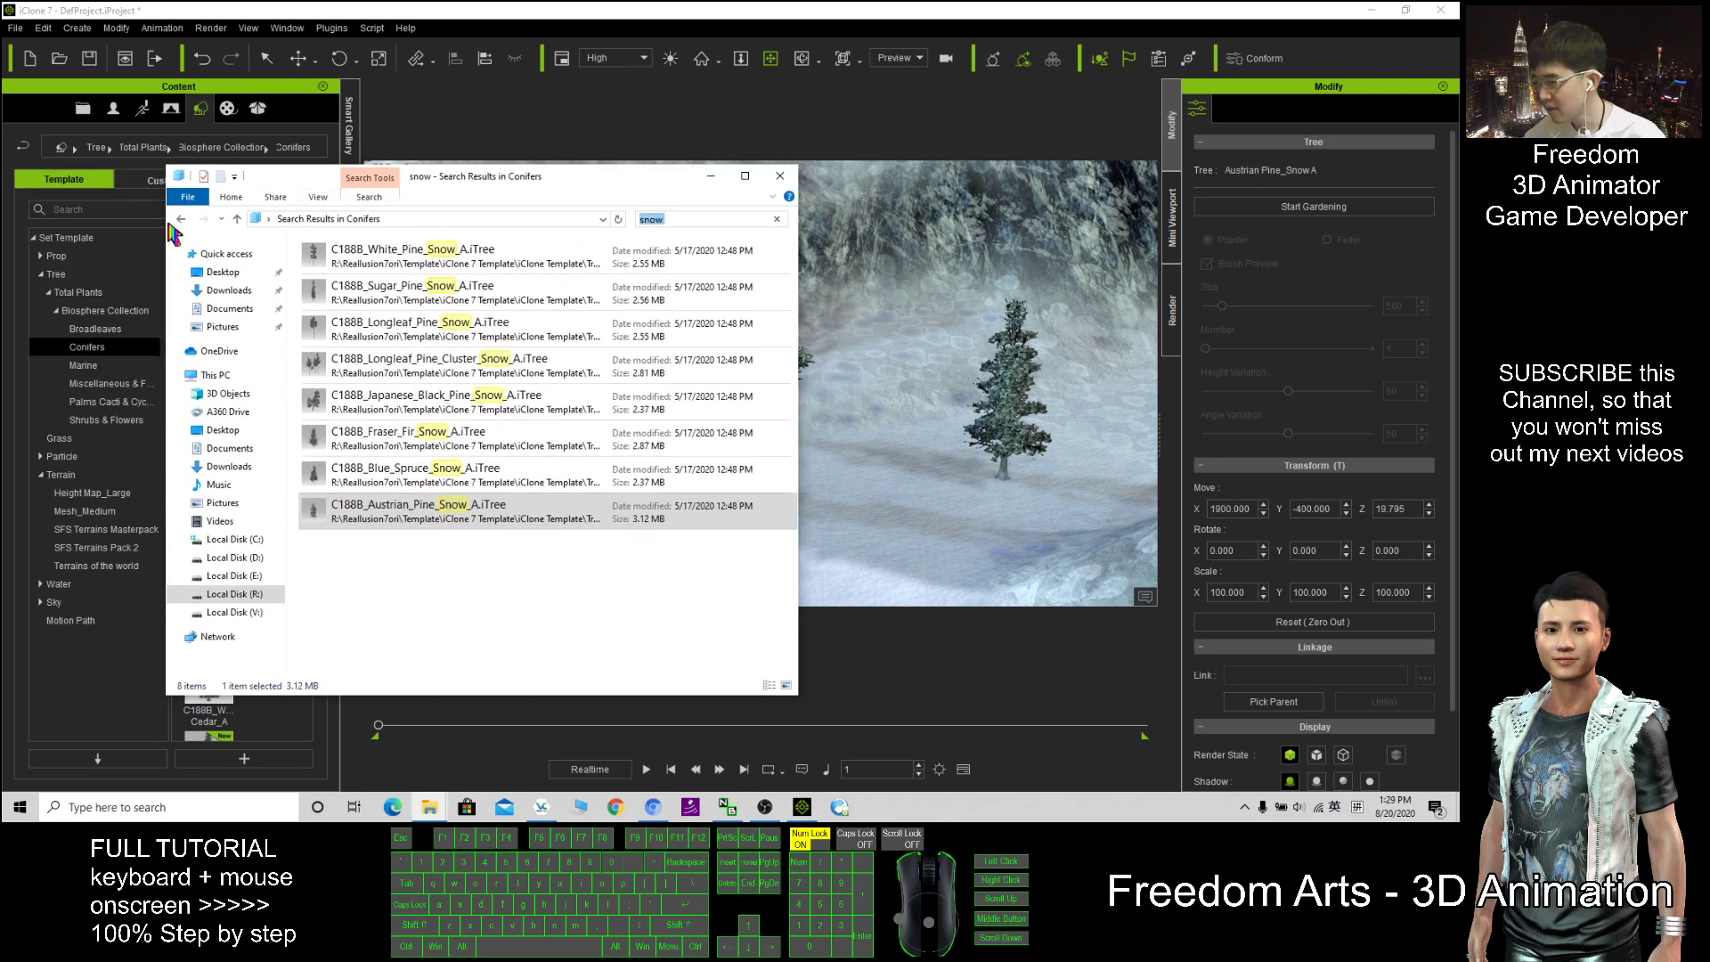
click(181, 220)
click(669, 222)
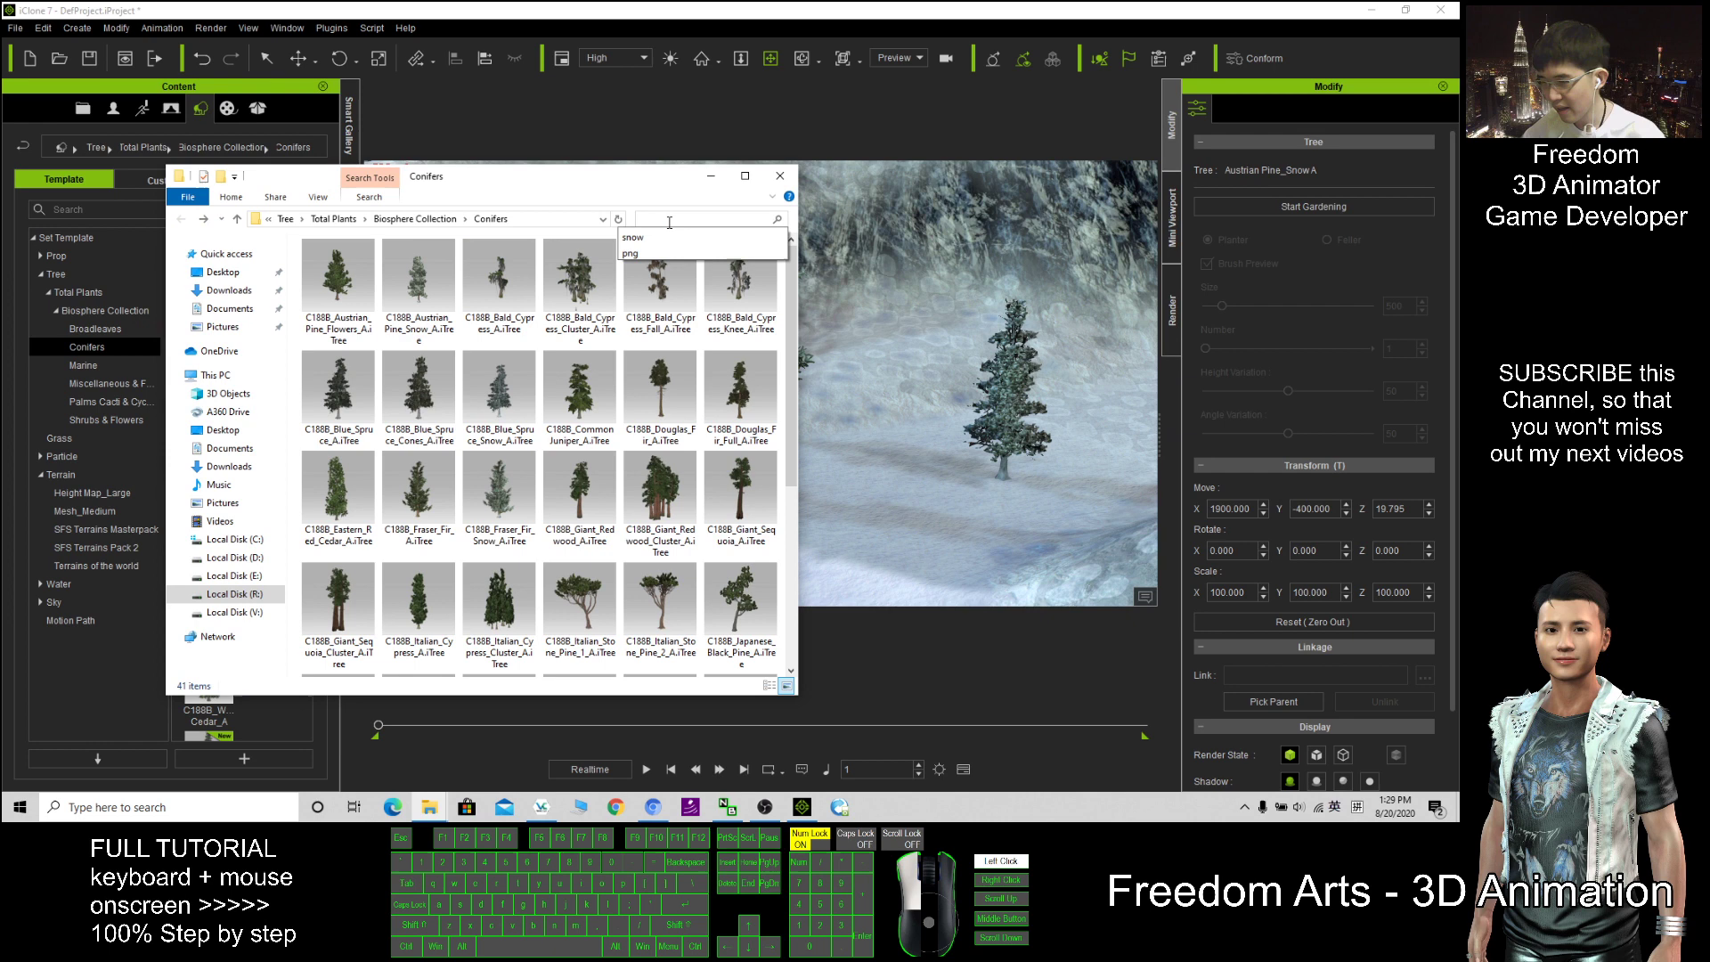
text(winter)
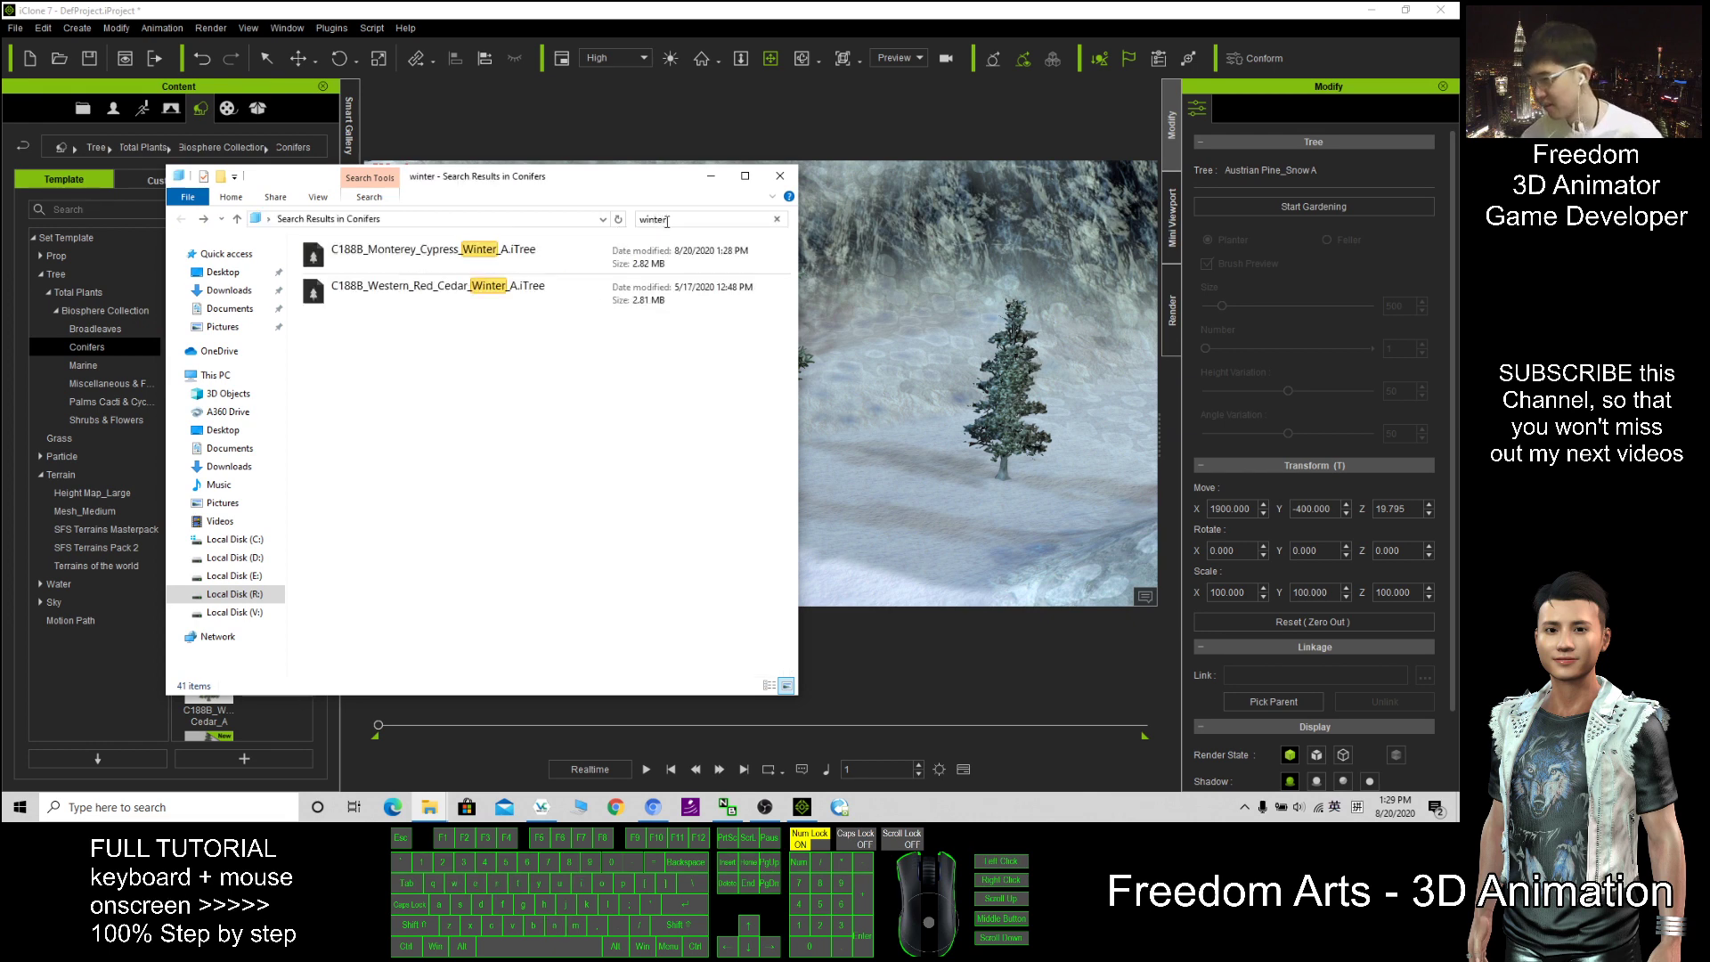
Place the Western Red Cedar Winter and a second Monterey Cypress Winter in front of the snow trees, and close File Explorer
drag(577, 192, 330, 181)
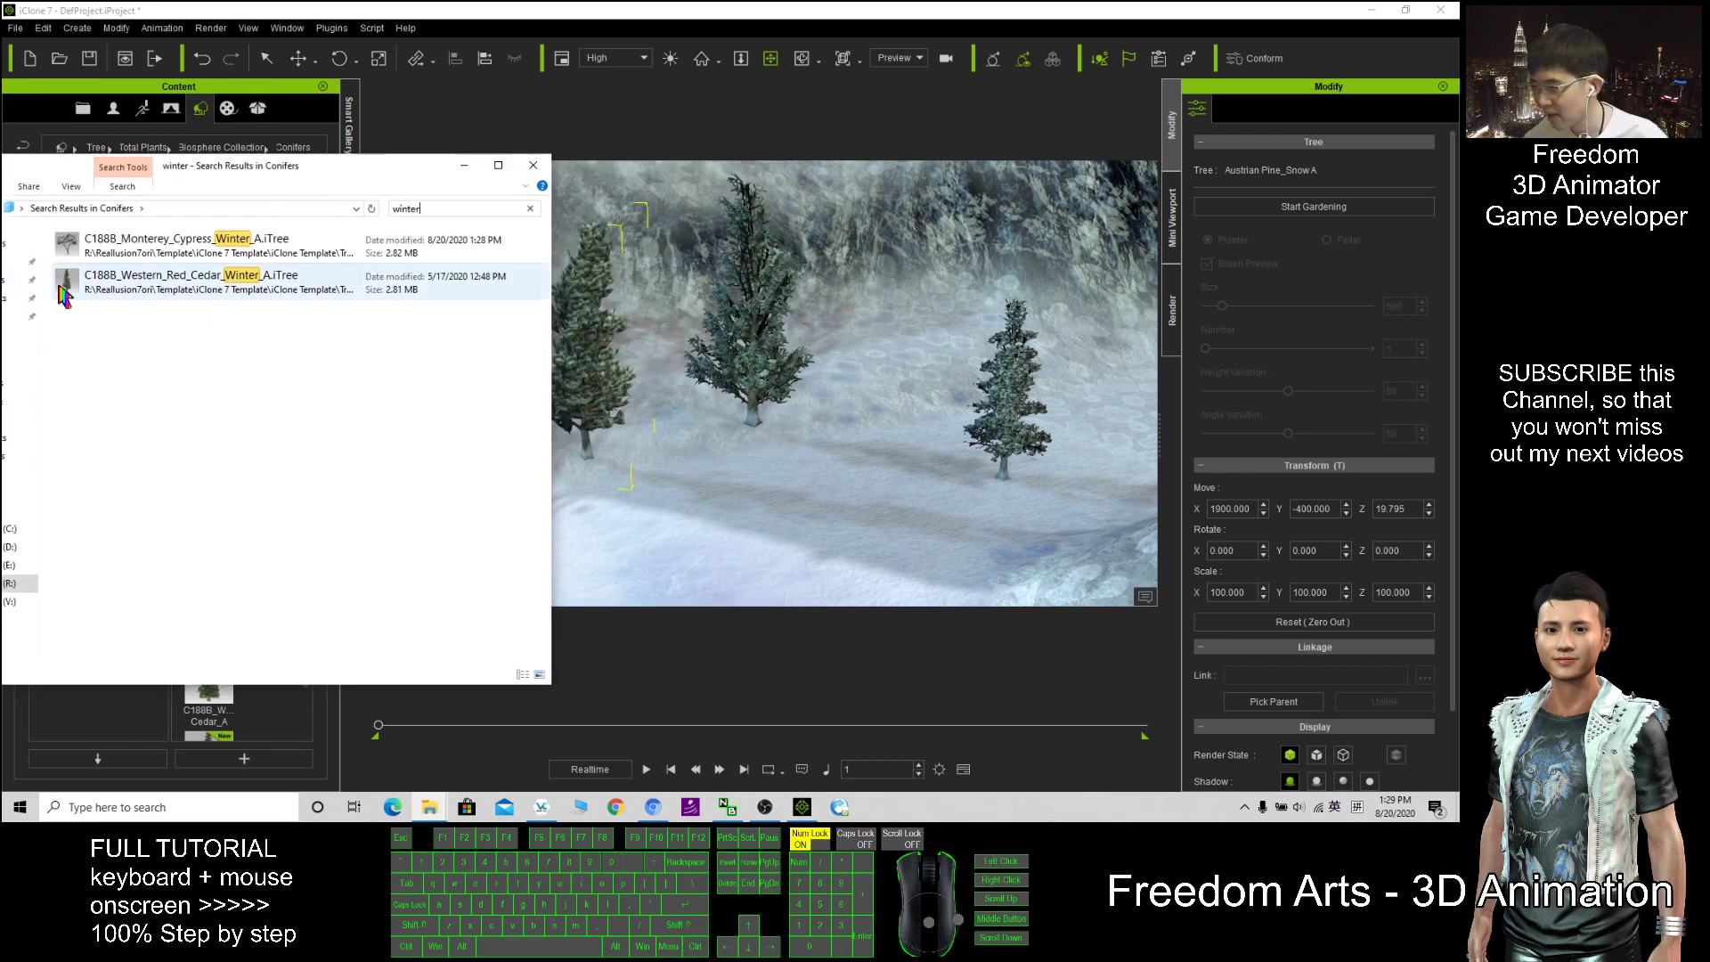
drag(160, 276, 878, 535)
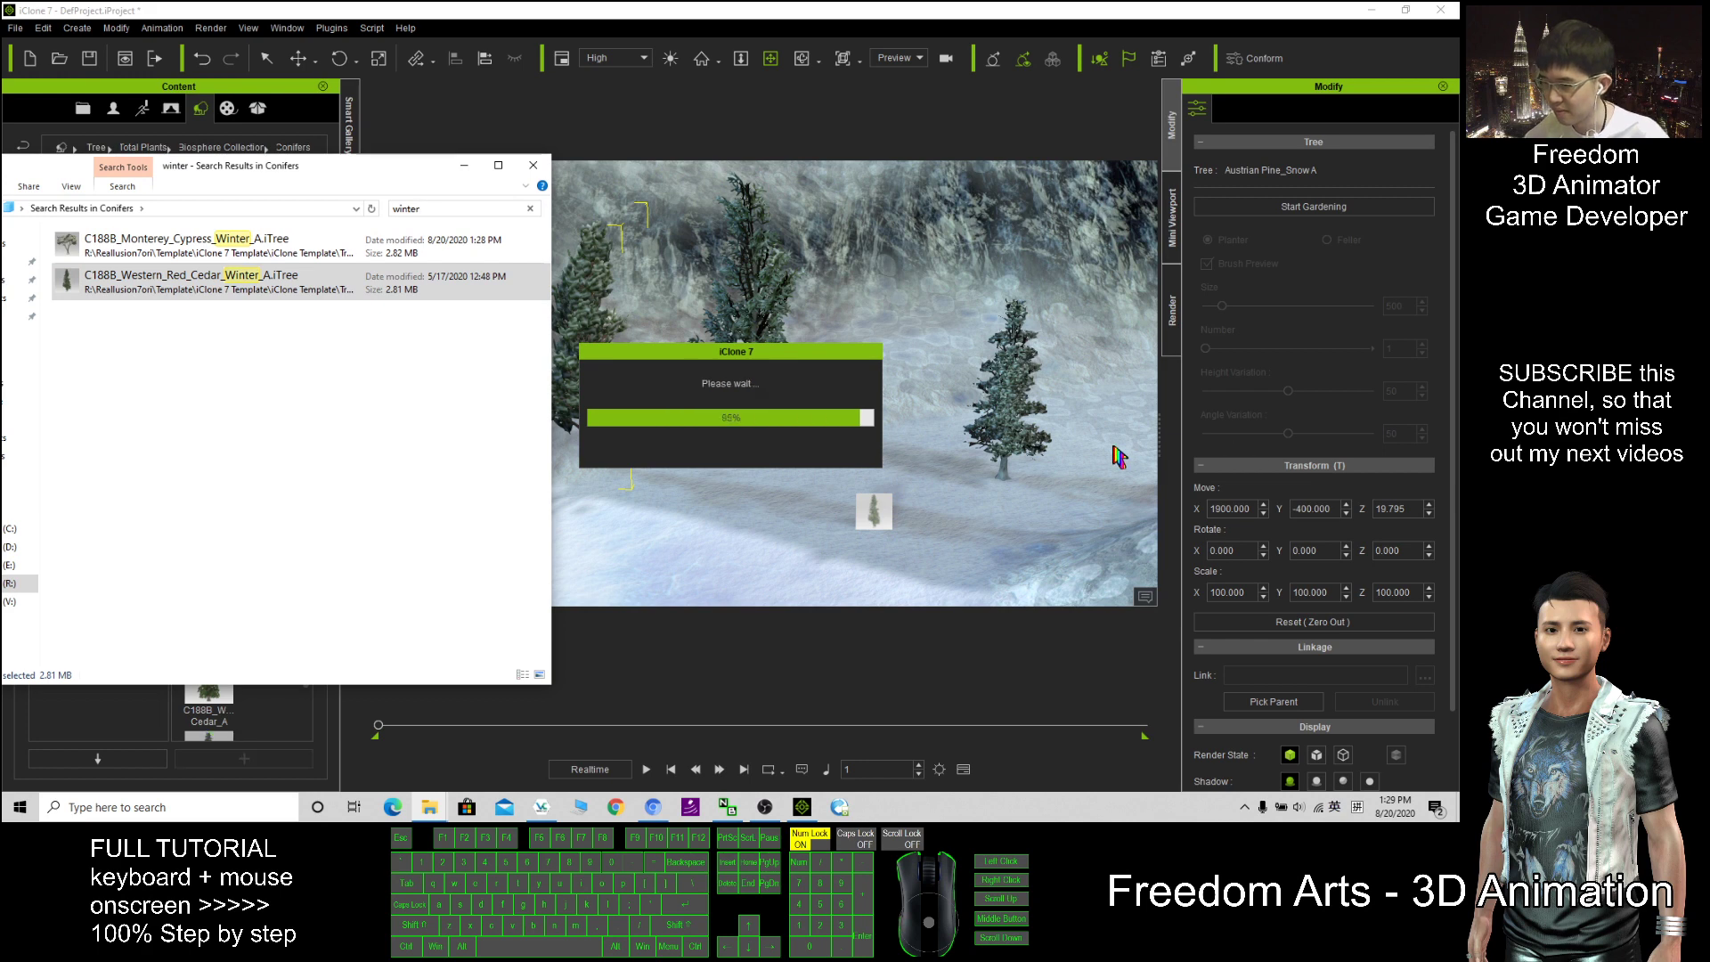
drag(170, 245, 722, 556)
click(533, 165)
Examine the newly placed snow and winter trees and their foliage from close range and different angles
scroll(761, 383, down, 4)
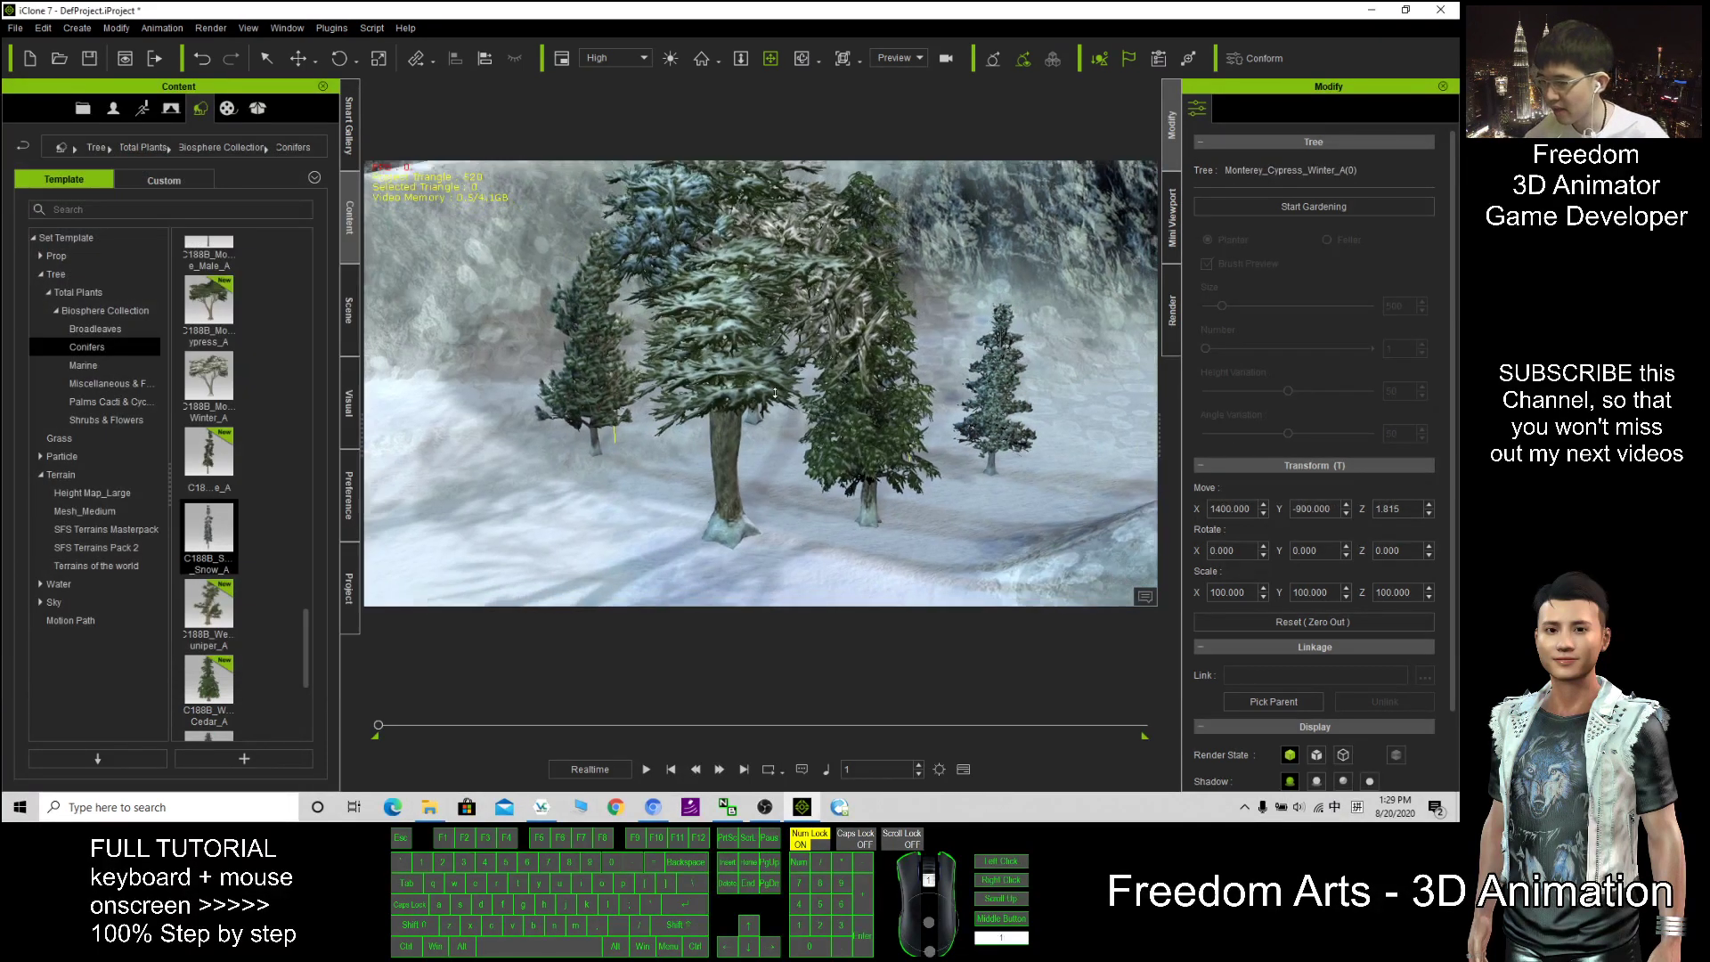
drag(507, 442, 742, 378)
key(c)
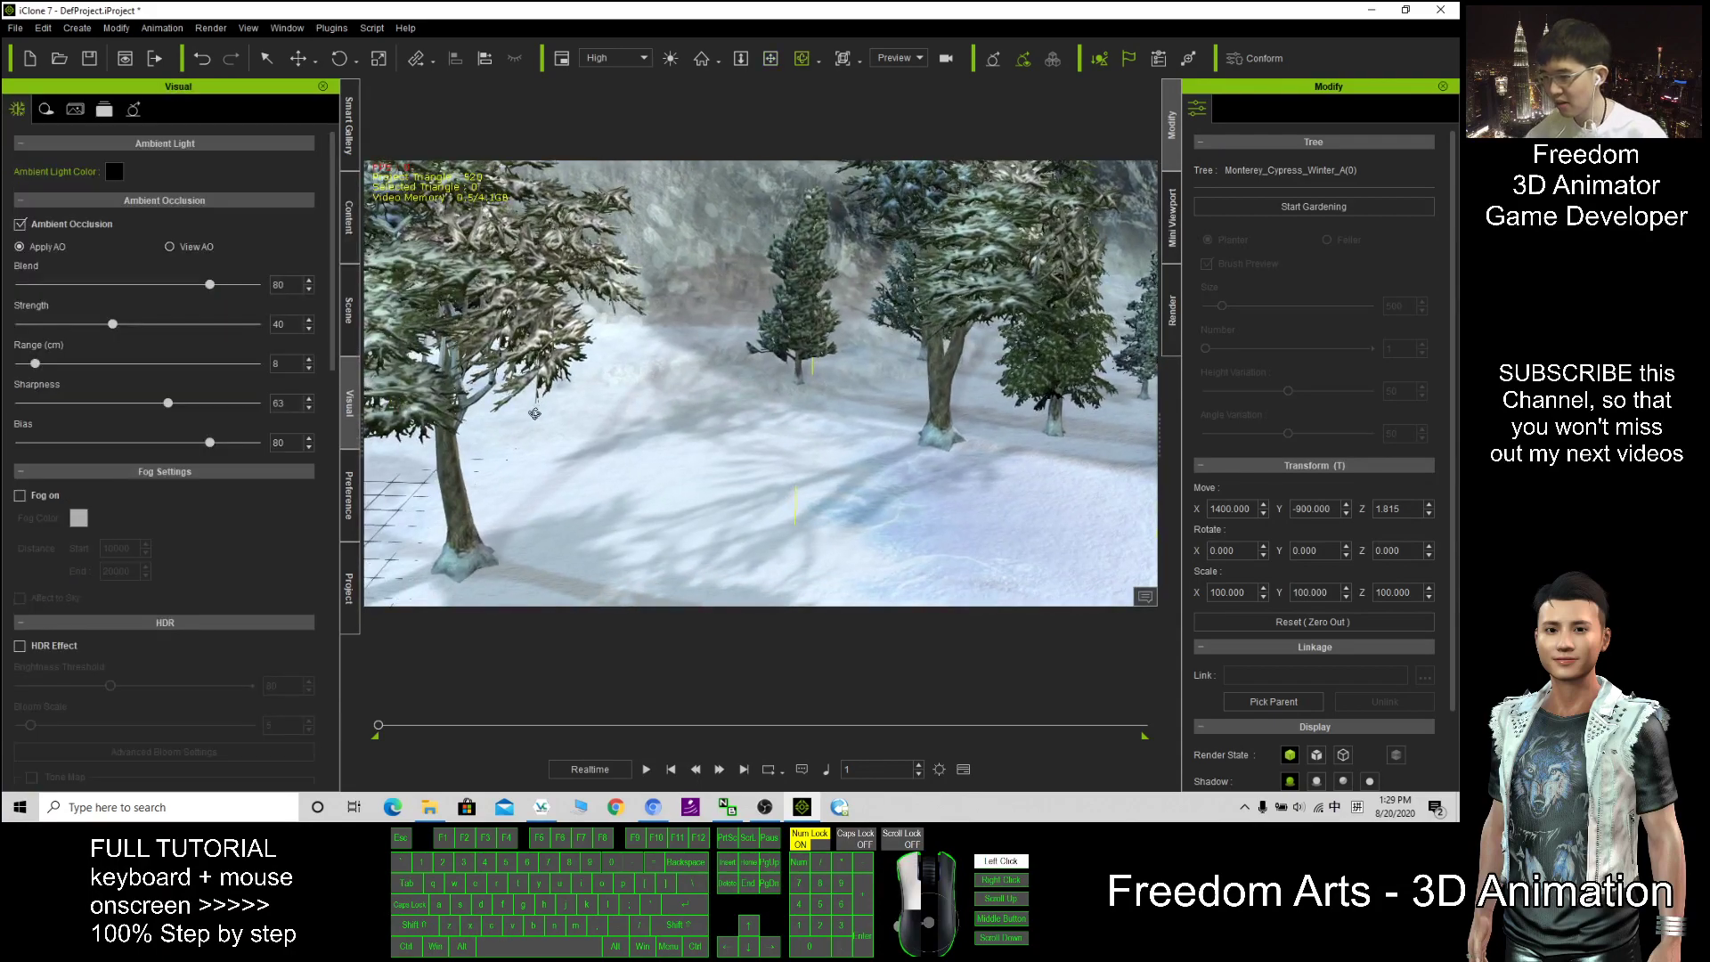
key(c)
key(x)
drag(1088, 460, 855, 445)
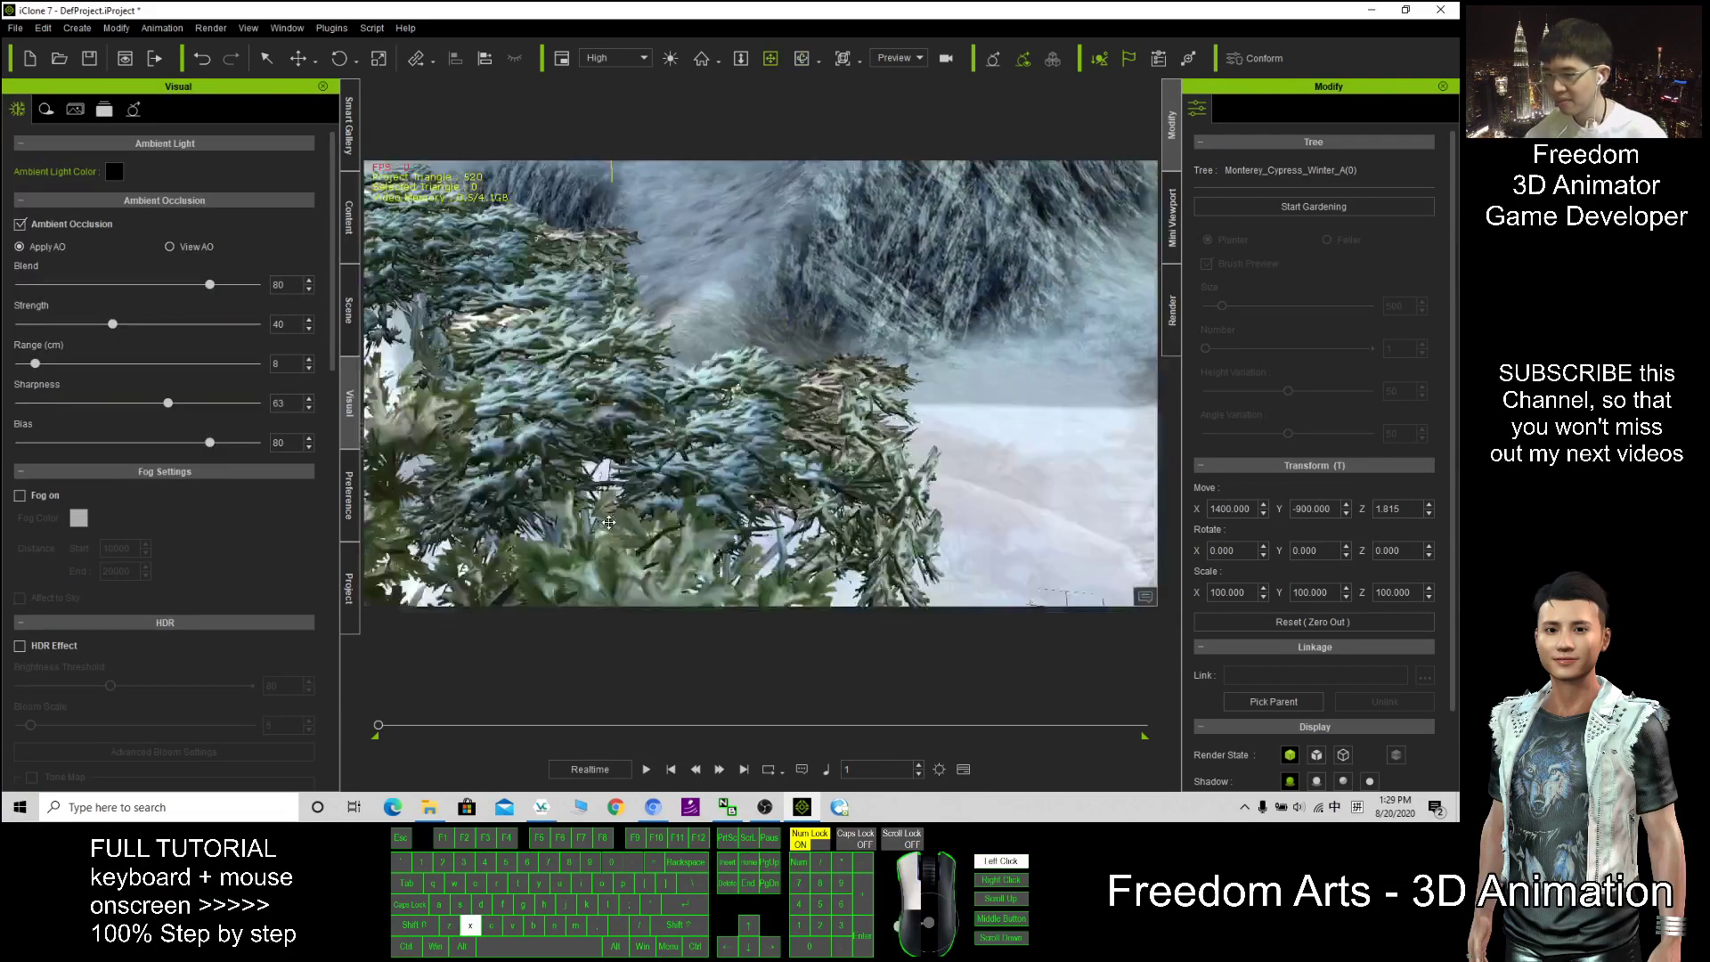
key(c)
mouse_move(997, 401)
mouse_down()
mouse_move(890, 458)
mouse_move(972, 401)
mouse_up()
drag(845, 407, 1033, 386)
shift+scroll(900, 418, down, 2)
key(x)
key(c)
key(x)
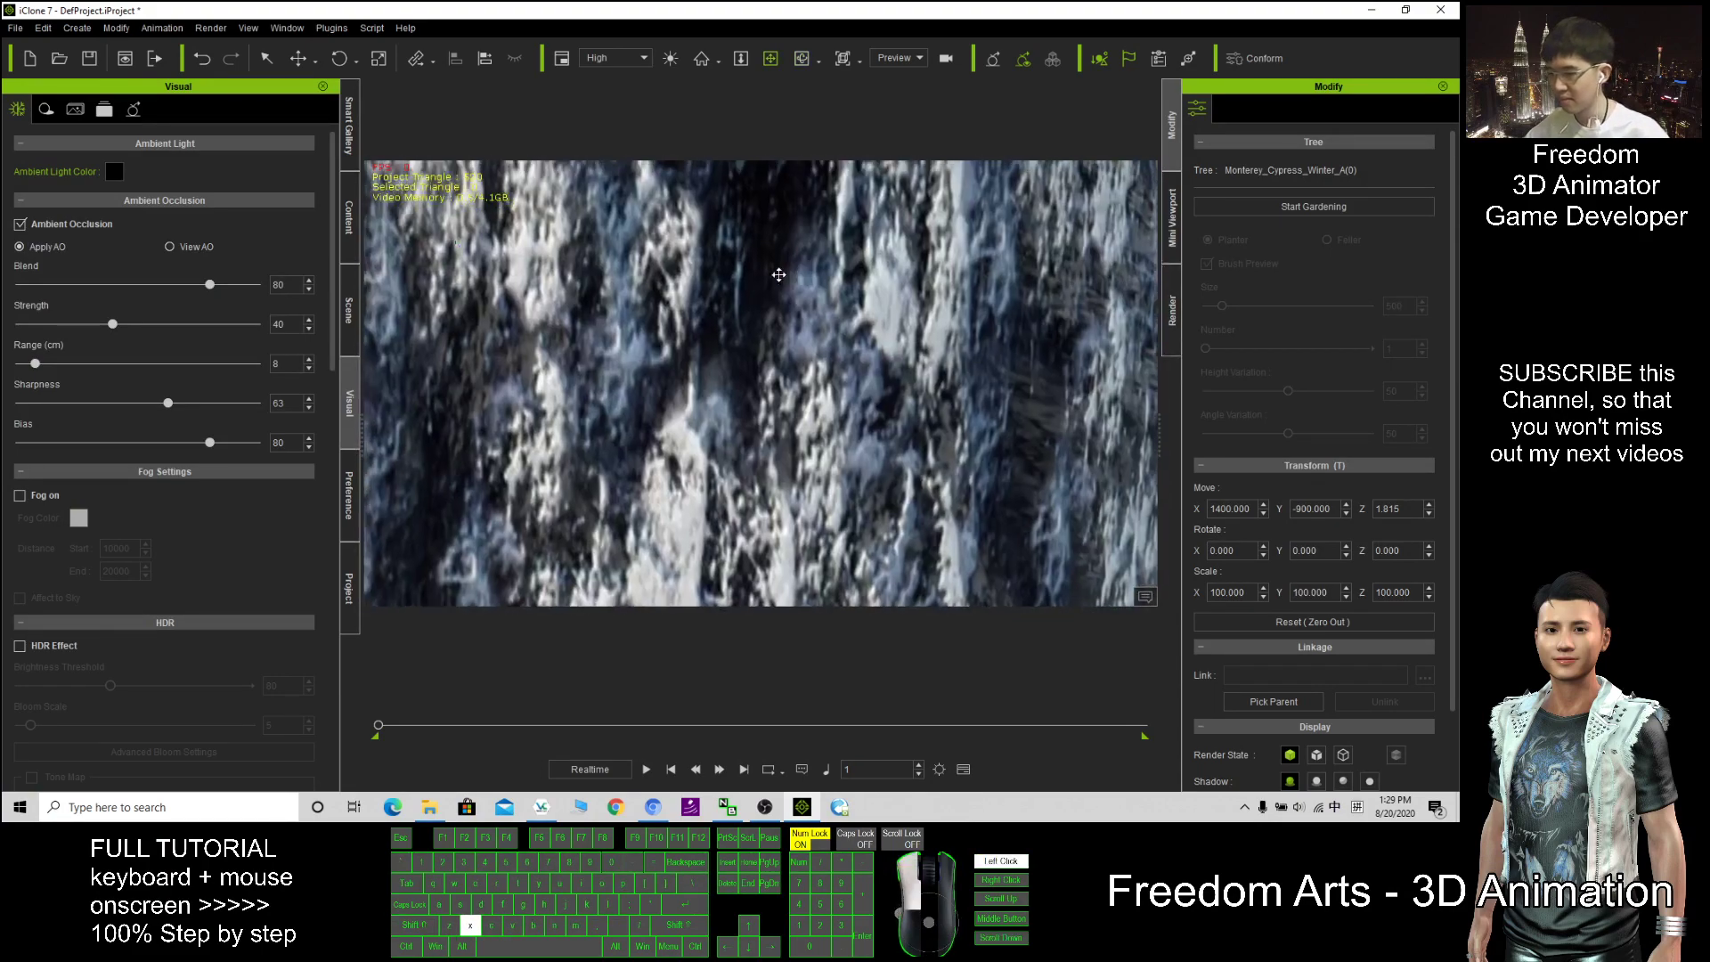
Examine the mountain ridge and the tree group behind it from above and from near the valley floor
key(c)
drag(779, 274, 790, 456)
key(x)
key(c)
drag(674, 473, 840, 357)
drag(928, 223, 1008, 276)
key(x)
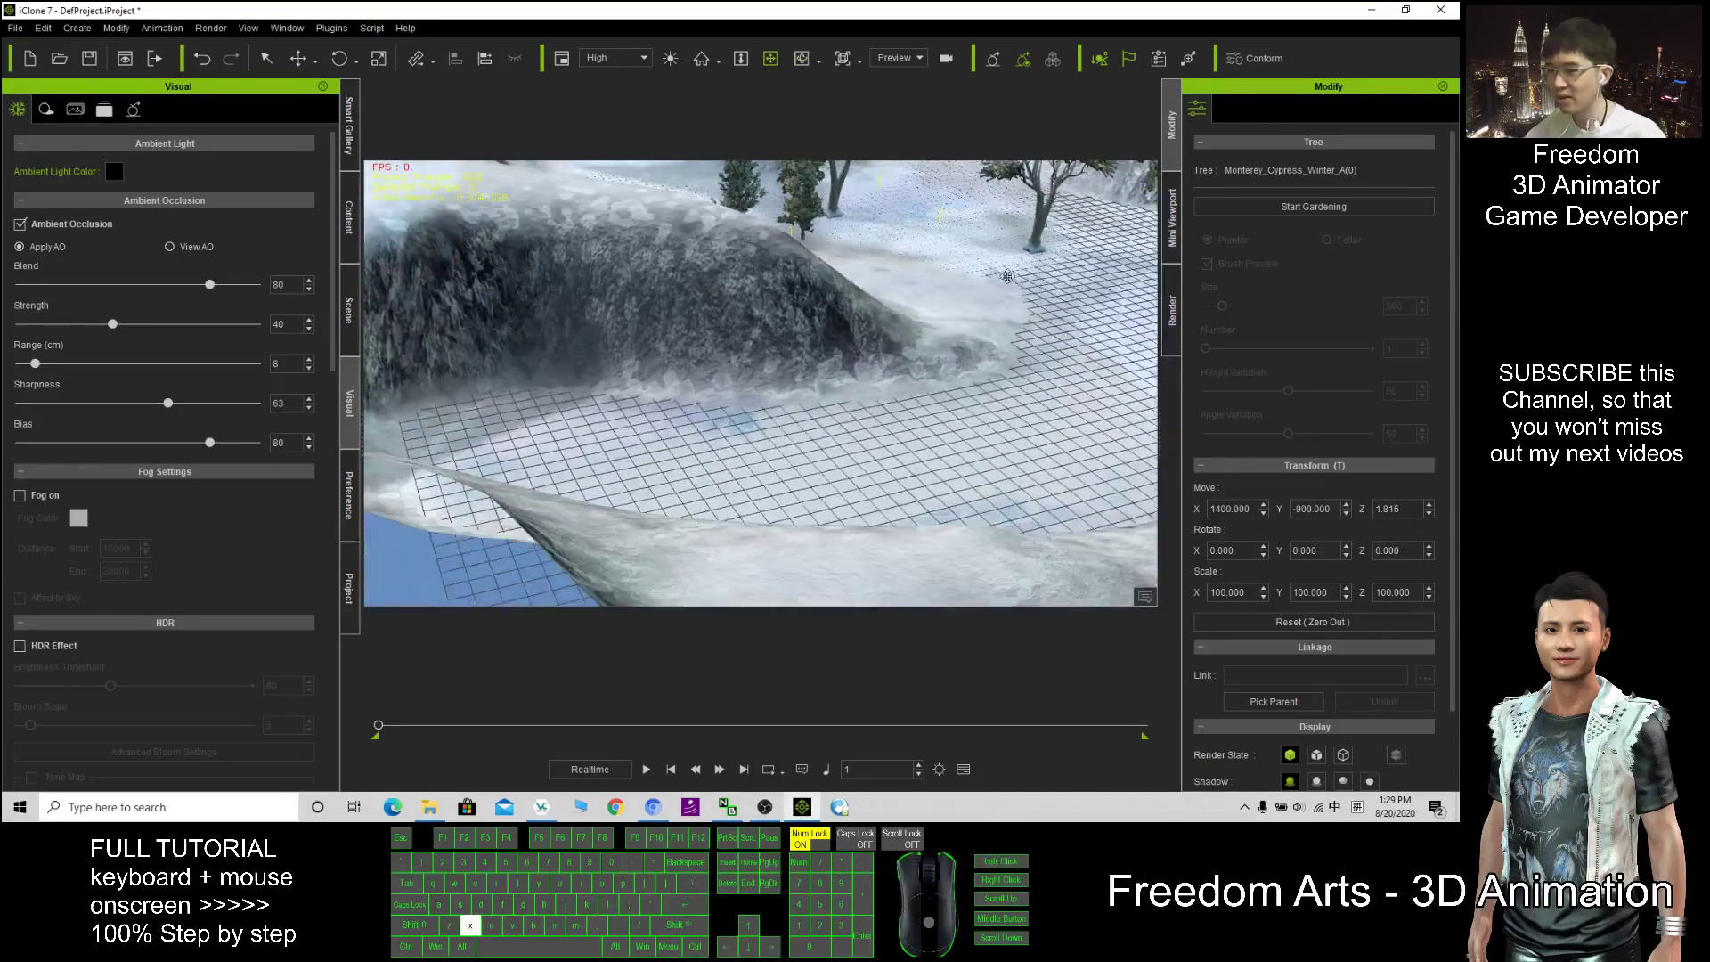
scroll(885, 393, up, 3)
drag(861, 393, 852, 515)
key(c)
key(x)
key(c)
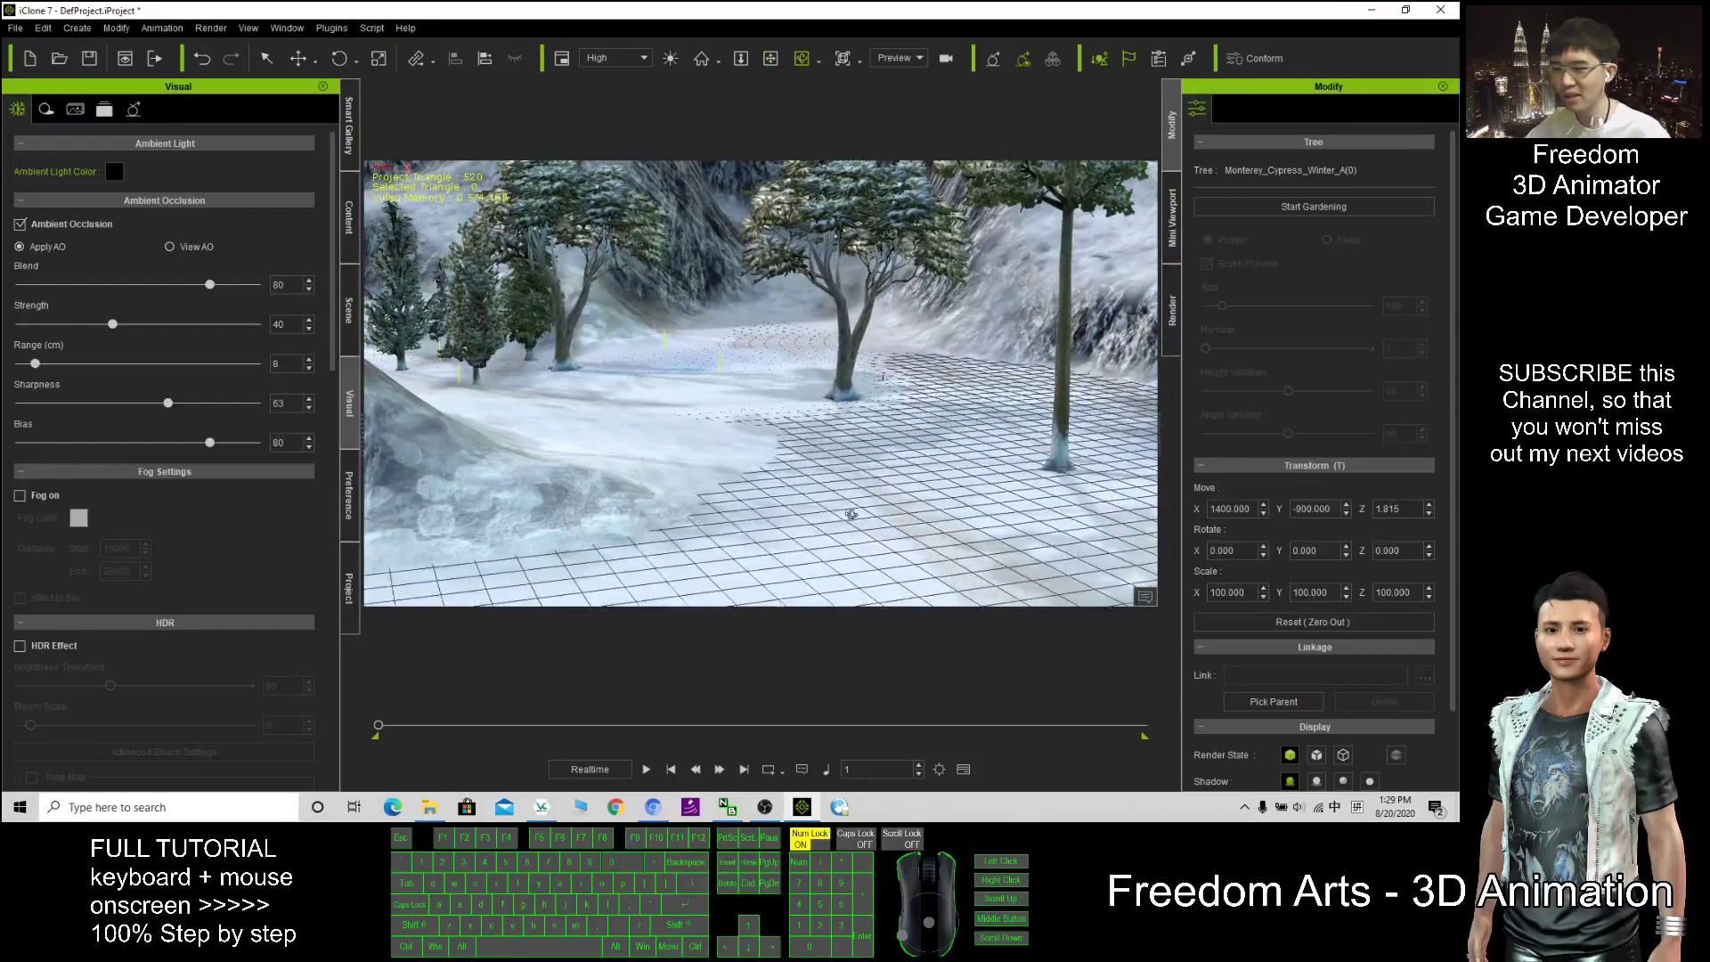
Examine the open valley floor around the pines and the far end of the snow terrain from a high viewpoint
key(x)
drag(847, 447, 508, 468)
key(c)
key(x)
key(c)
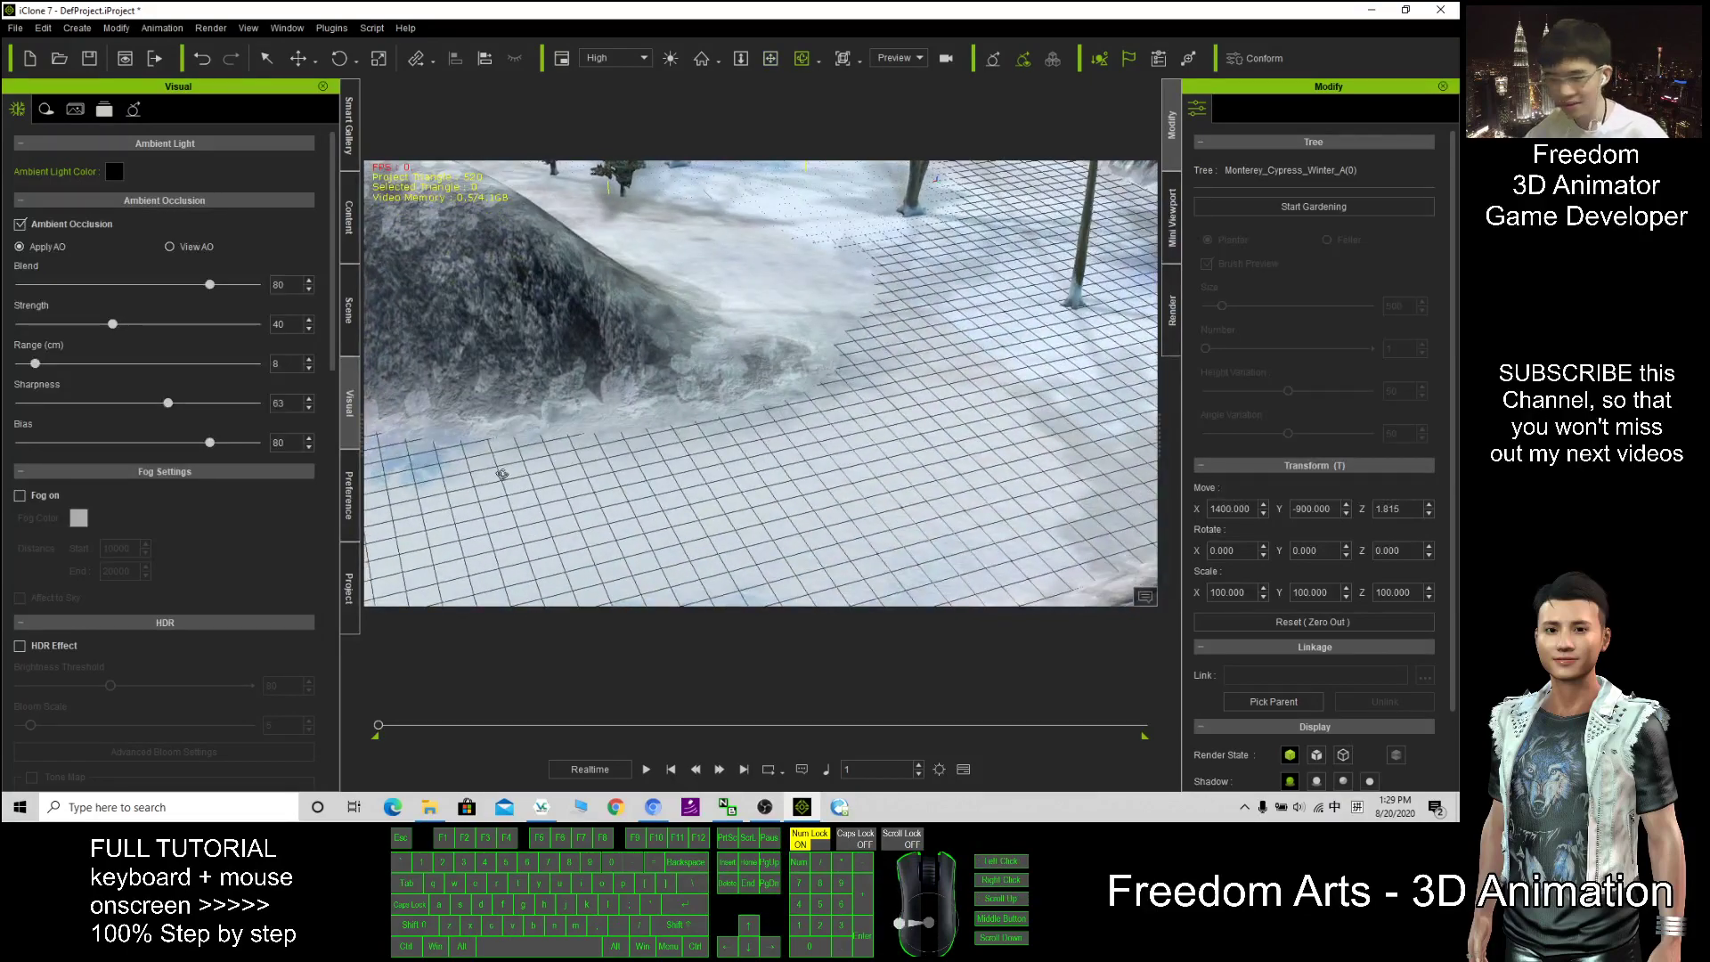
key(c)
drag(793, 492, 828, 400)
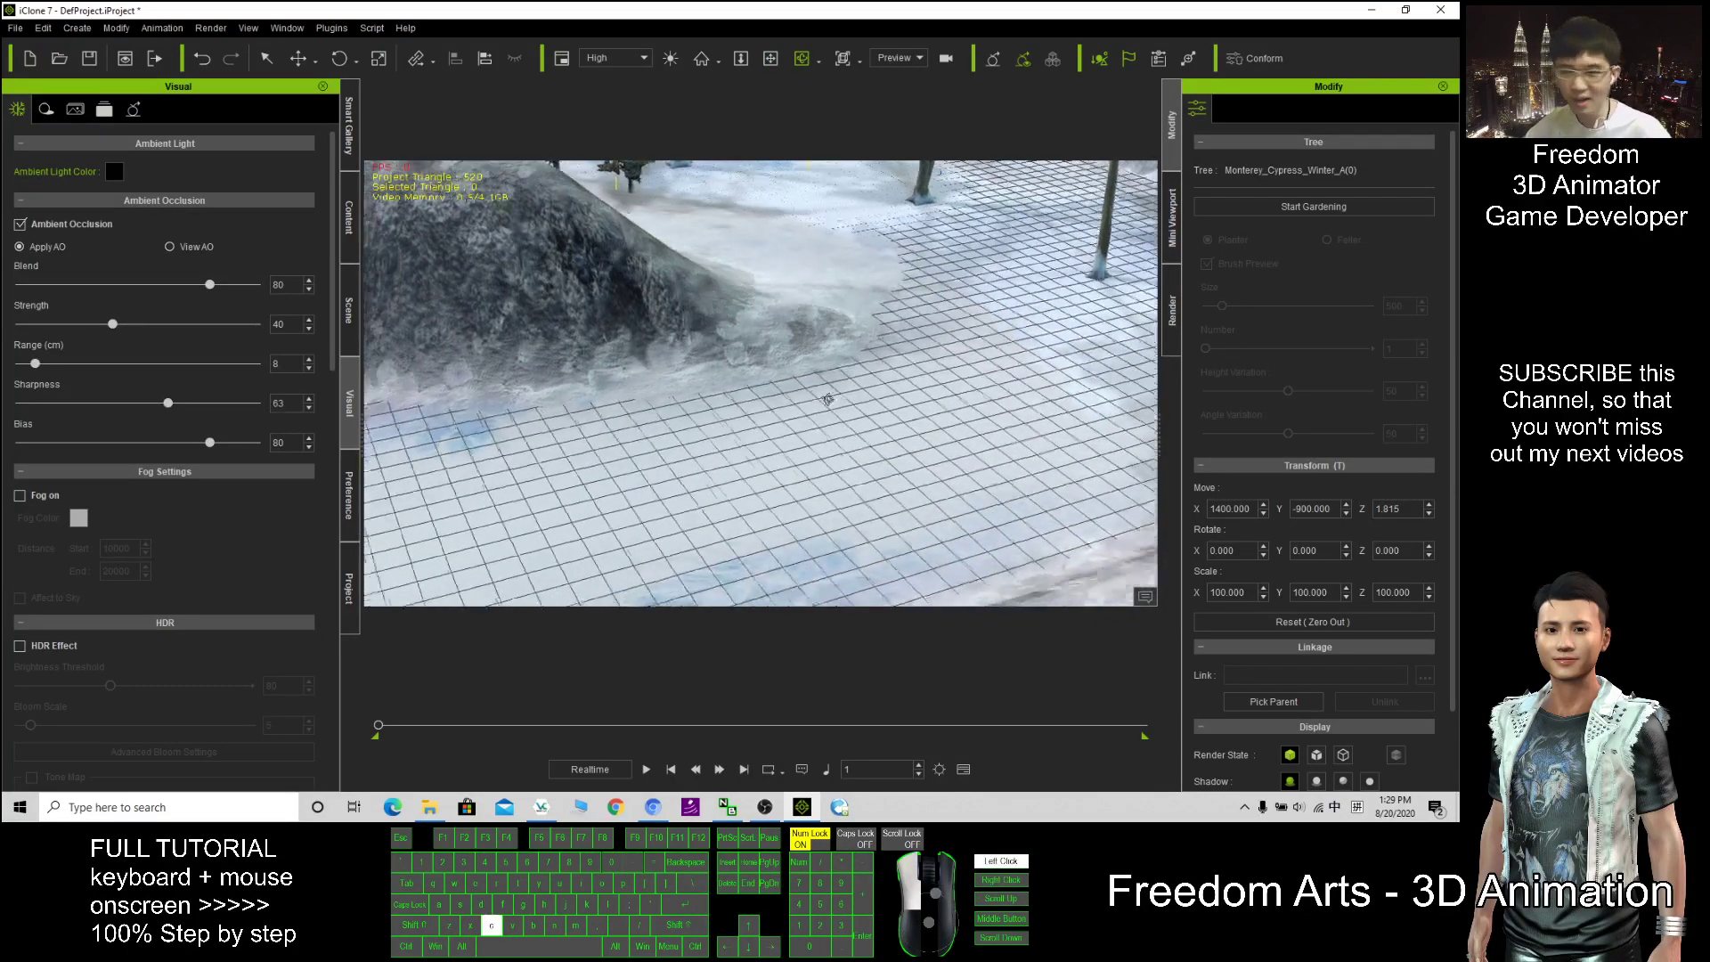
drag(1013, 367, 777, 520)
drag(886, 491, 783, 561)
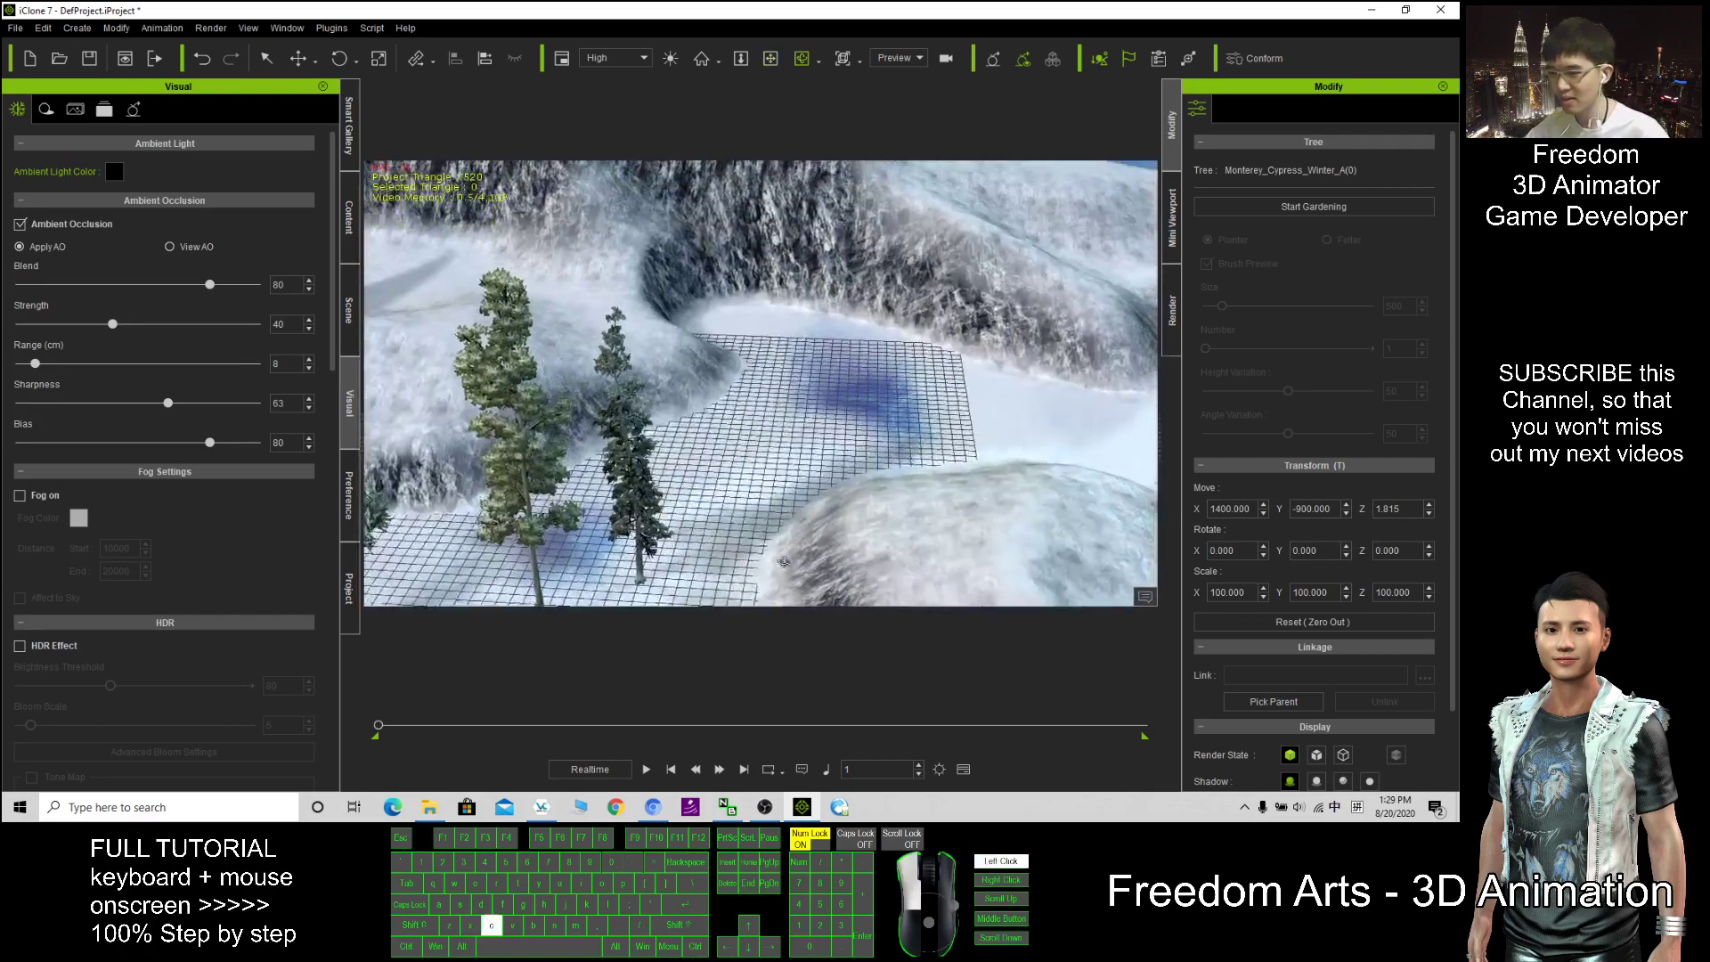
drag(861, 500, 810, 477)
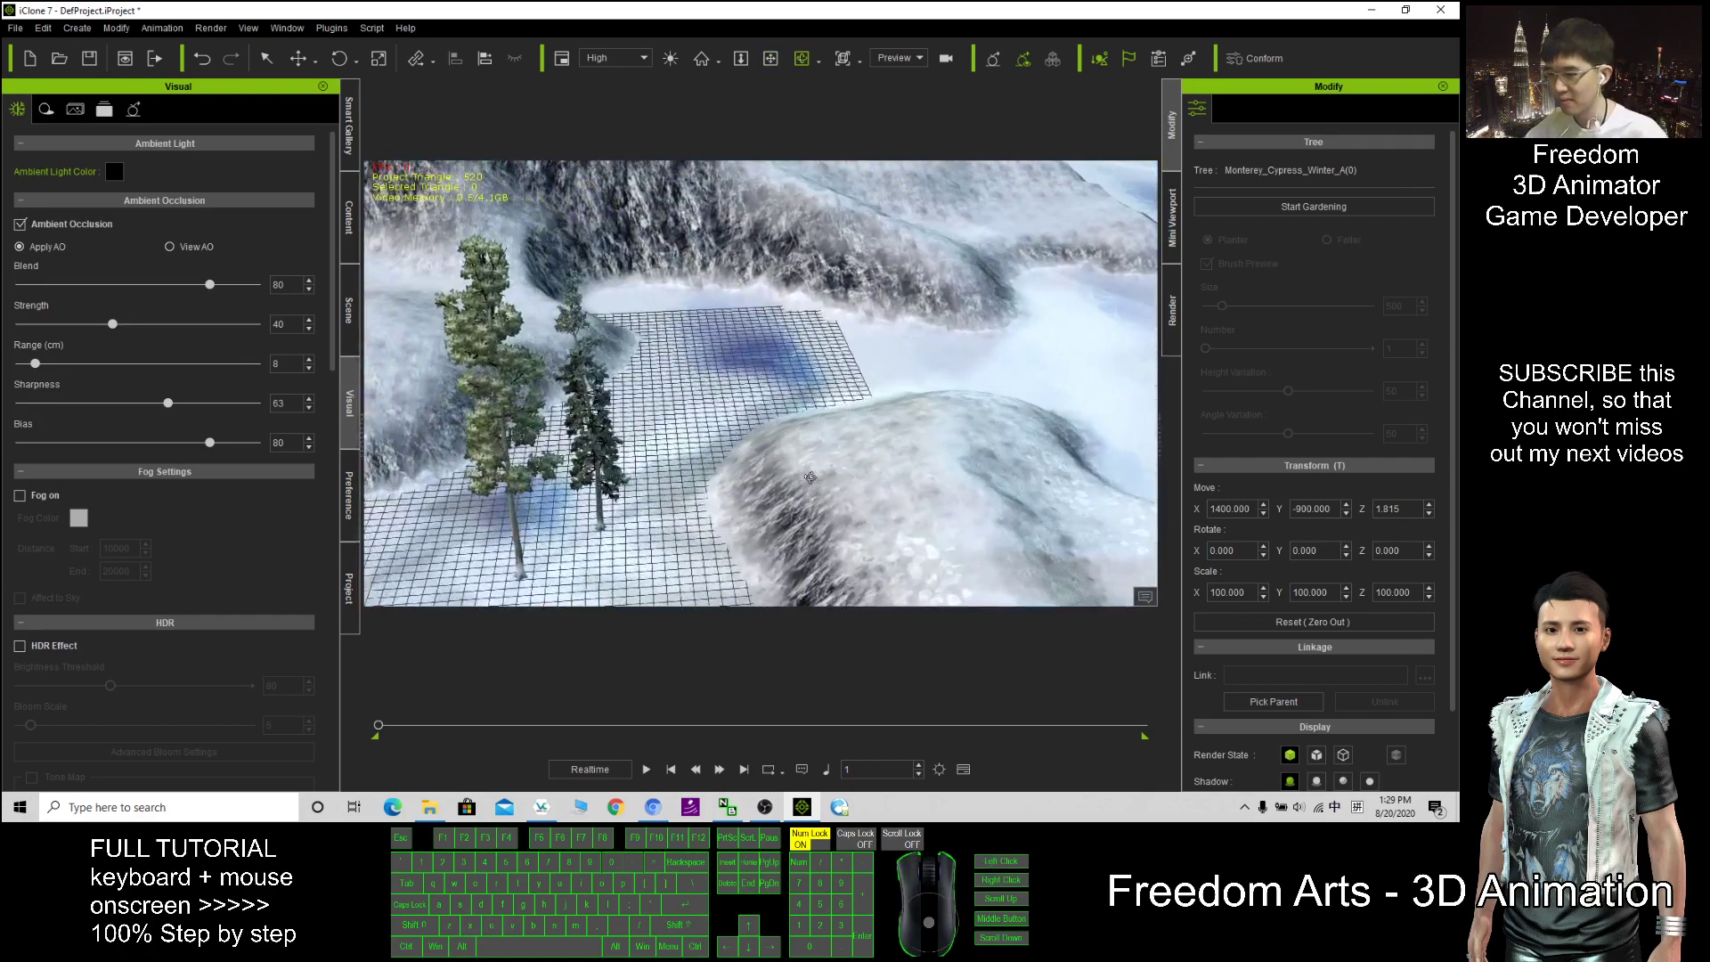
Select the Snow Mountain terrain in the scene's object list and set its Height Scale to 40
click(350, 227)
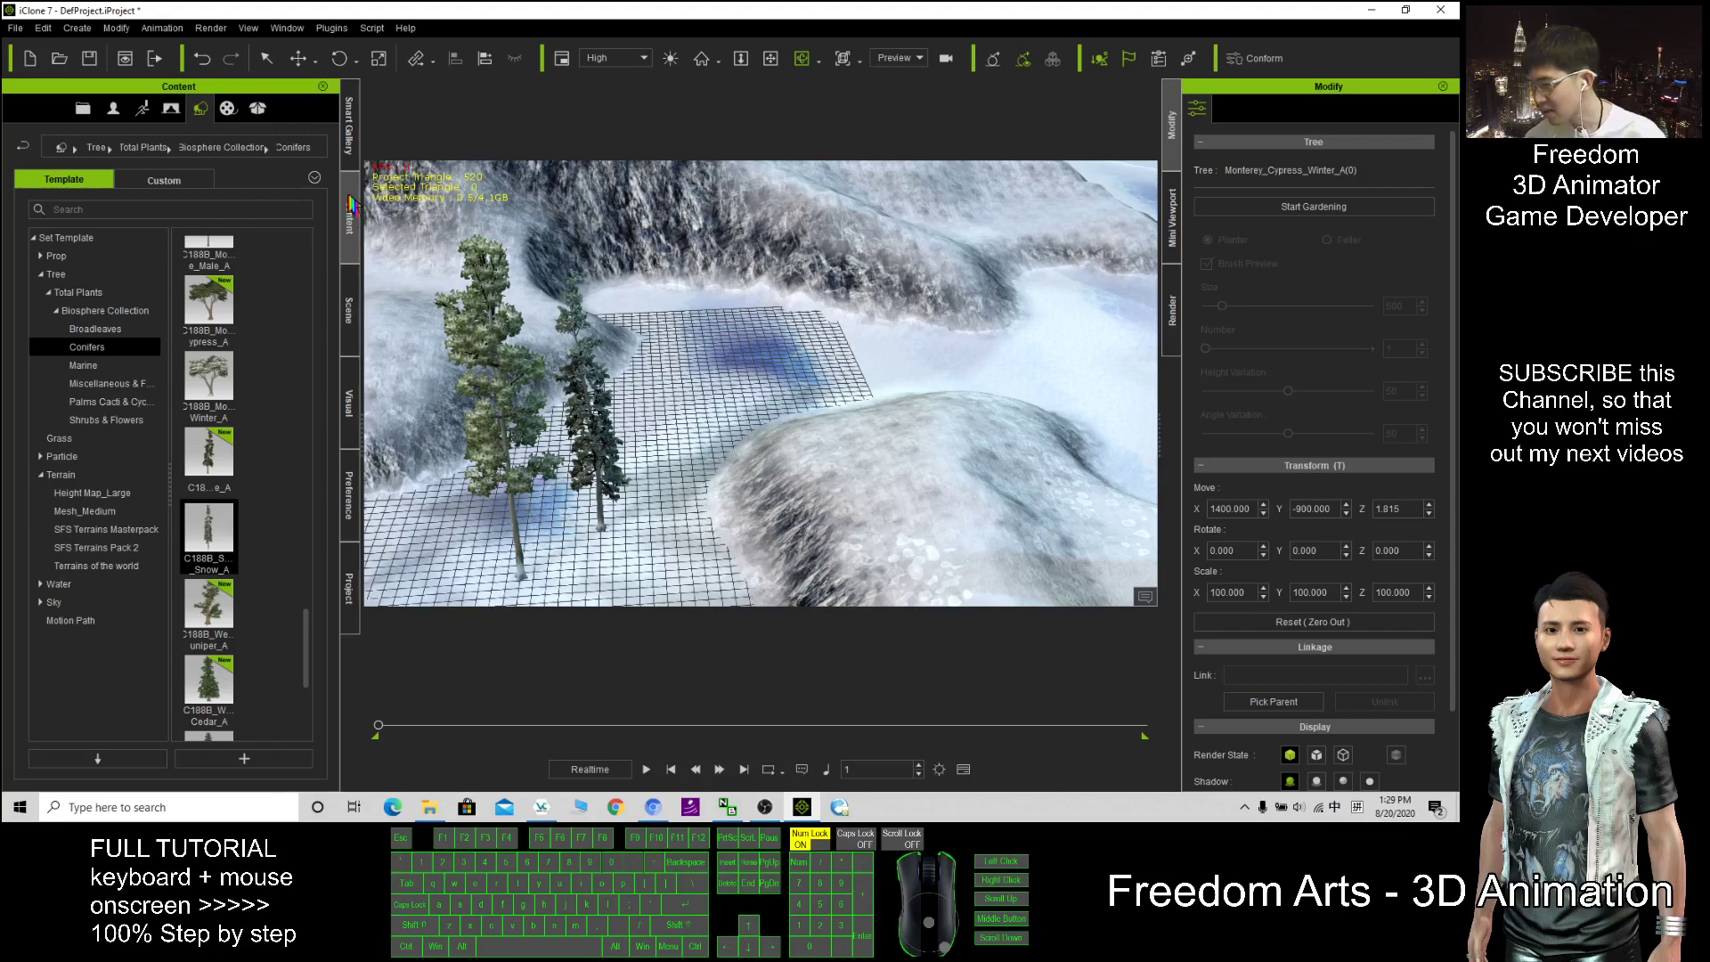
click(351, 330)
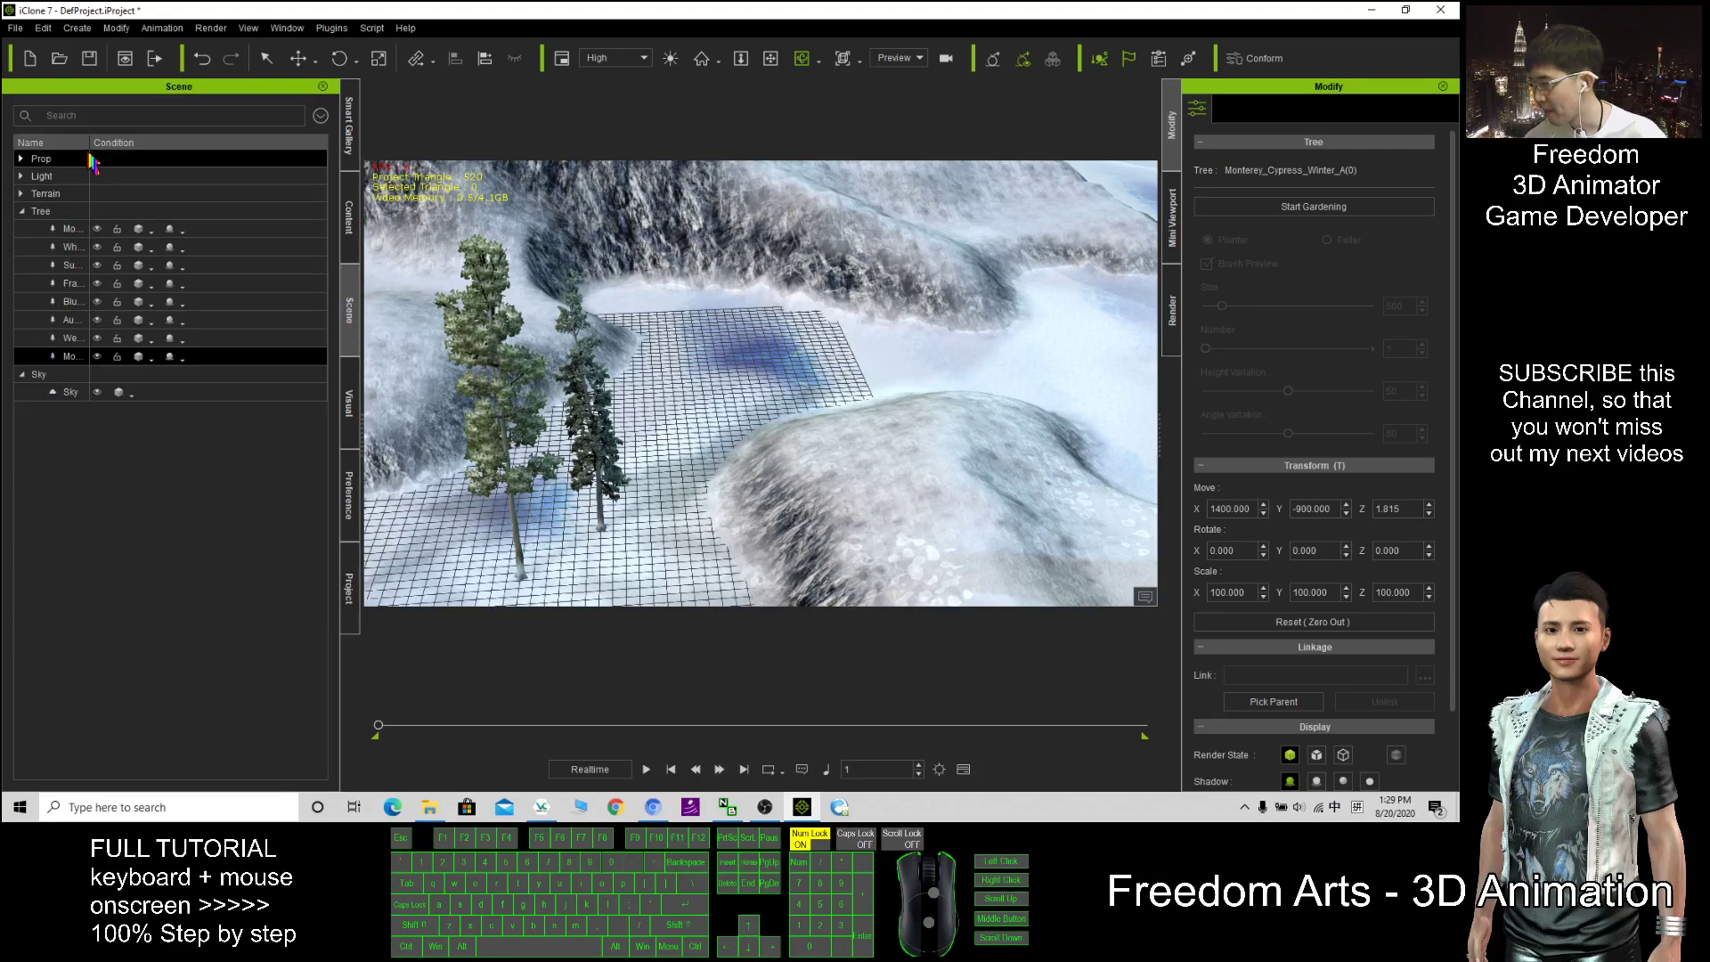
click(21, 193)
click(64, 212)
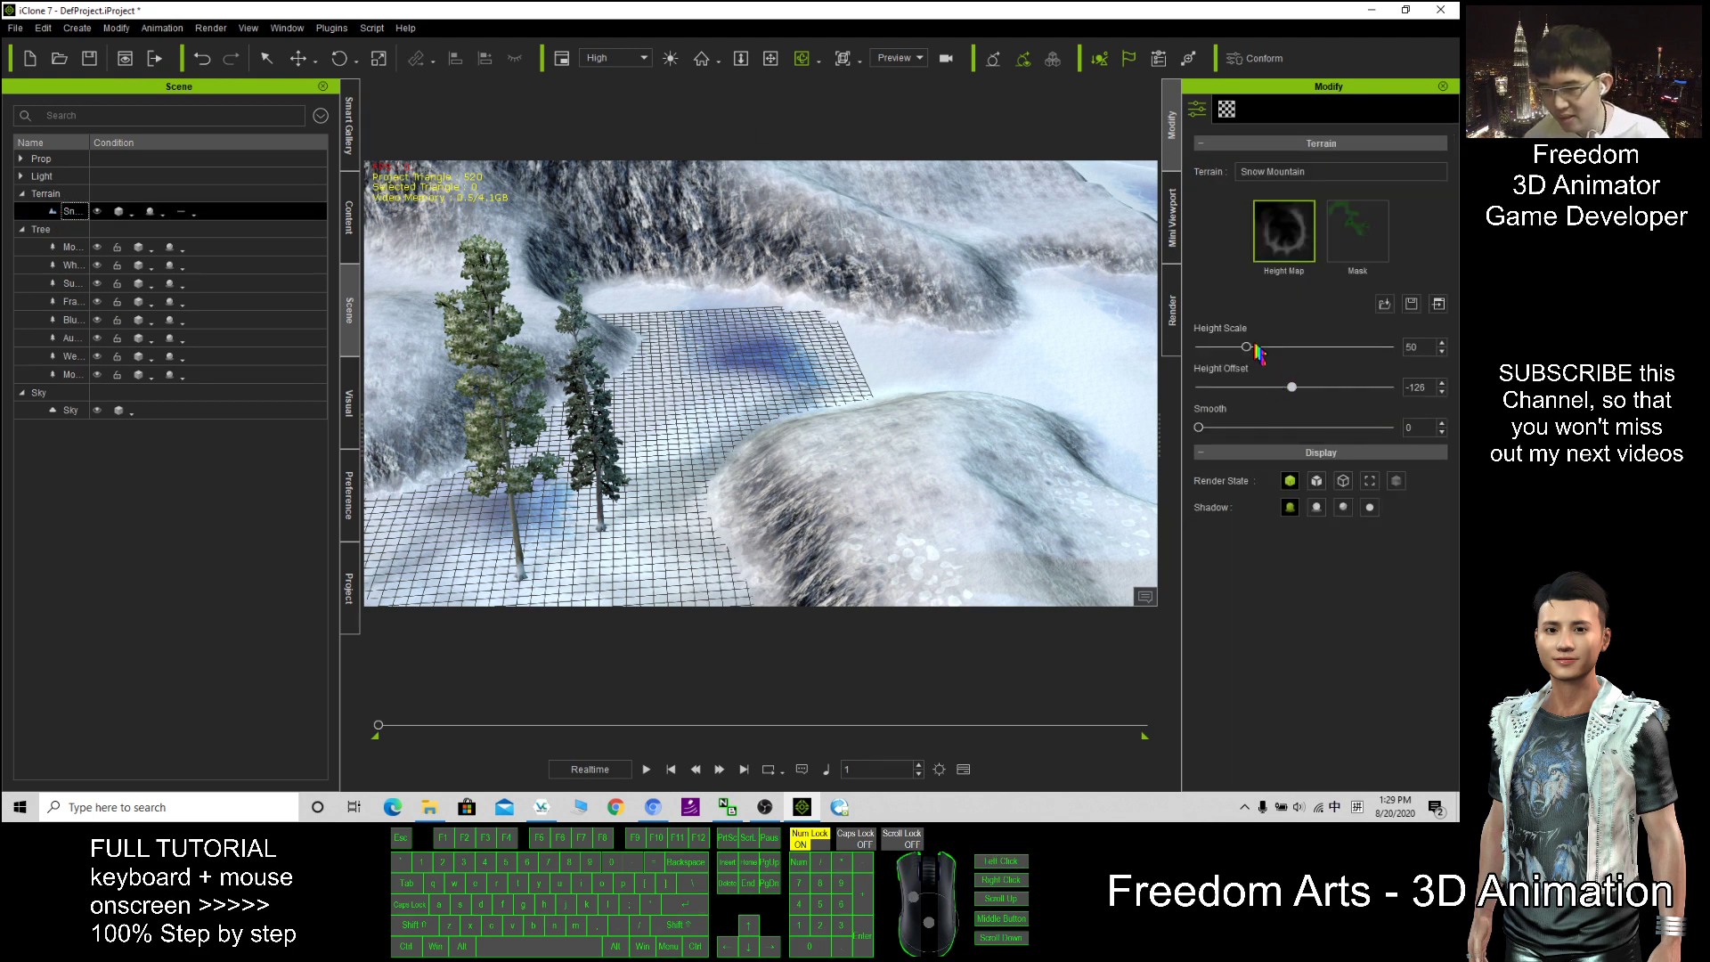
mouse_move(1252, 351)
mouse_down()
mouse_move(1195, 355)
mouse_move(1268, 354)
mouse_move(1250, 354)
mouse_up()
Lower the snow terrain's Height Scale to 36 and set its Height Offset to -101
key(c)
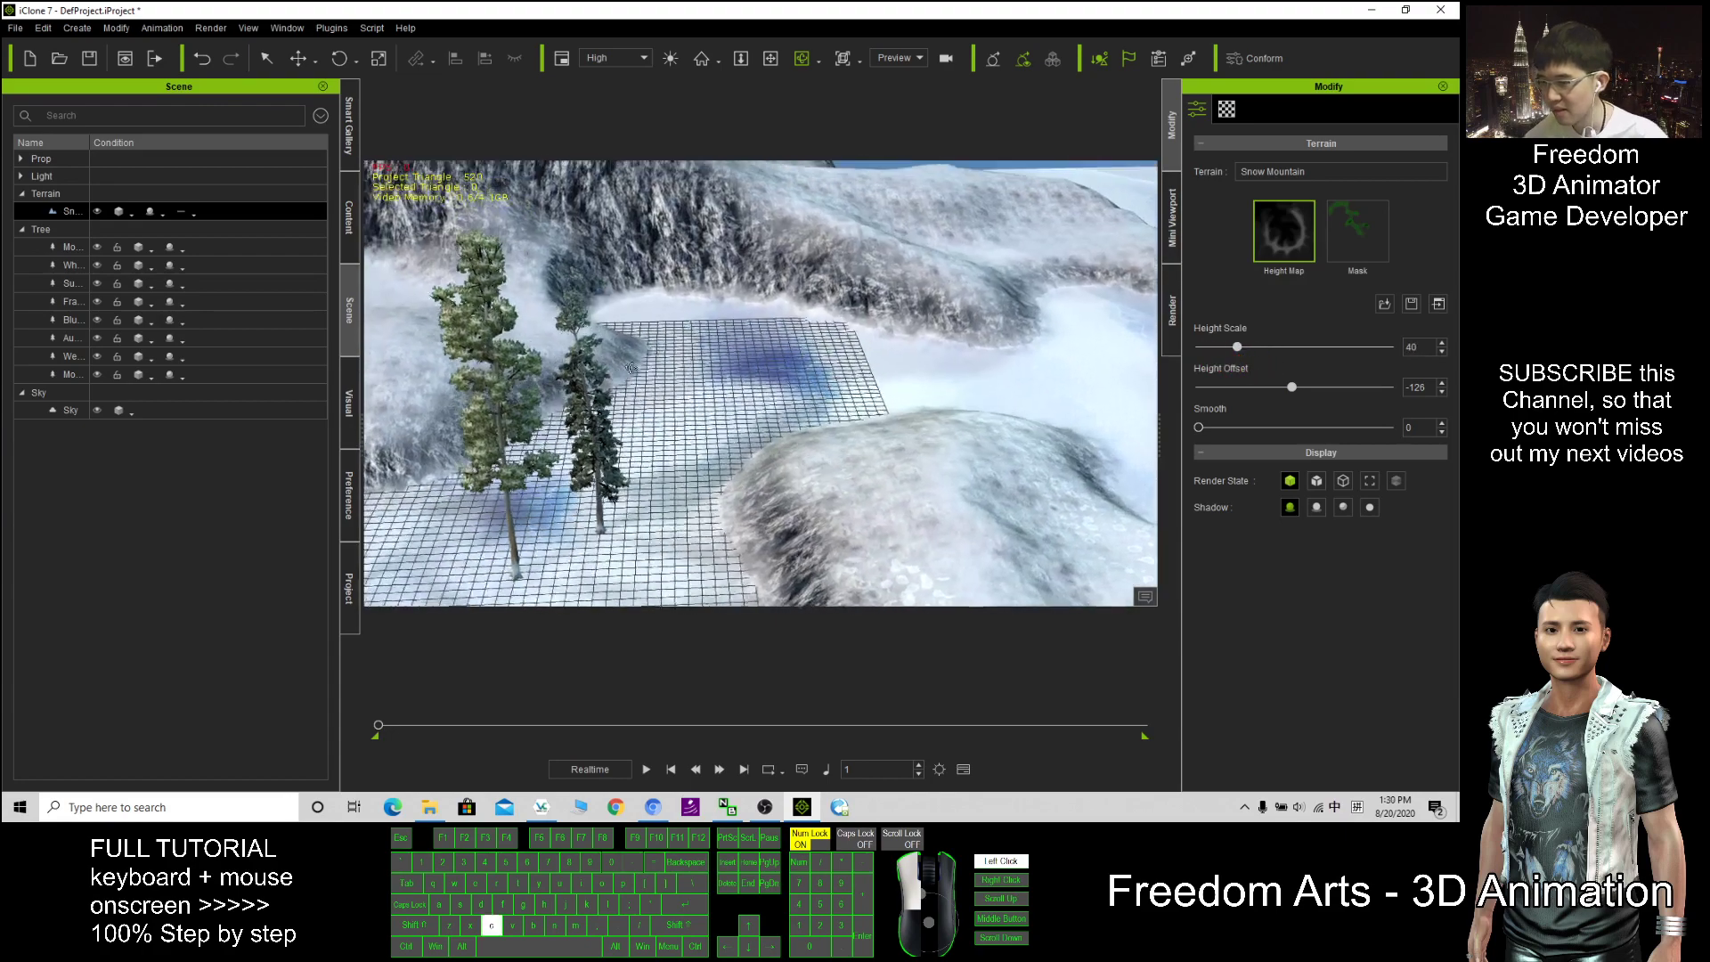
drag(643, 374, 900, 328)
drag(1237, 349, 1296, 400)
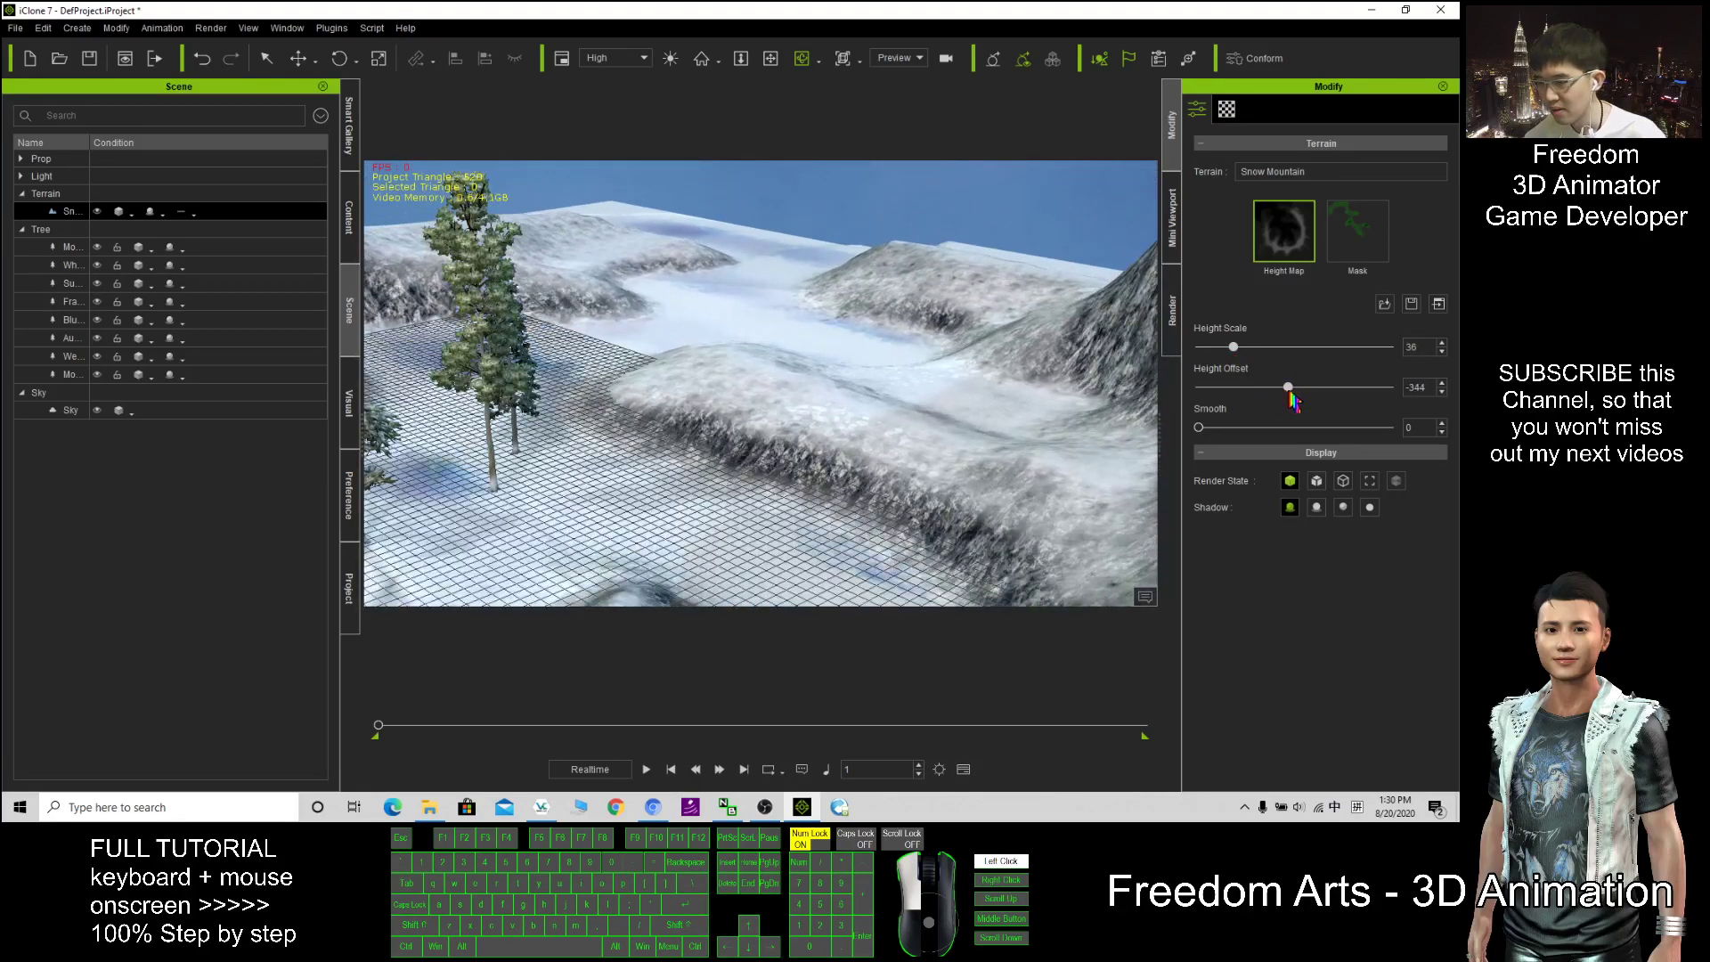
Try a Smooth value of 29 on the snow terrain and reduce it to 4
click(1248, 428)
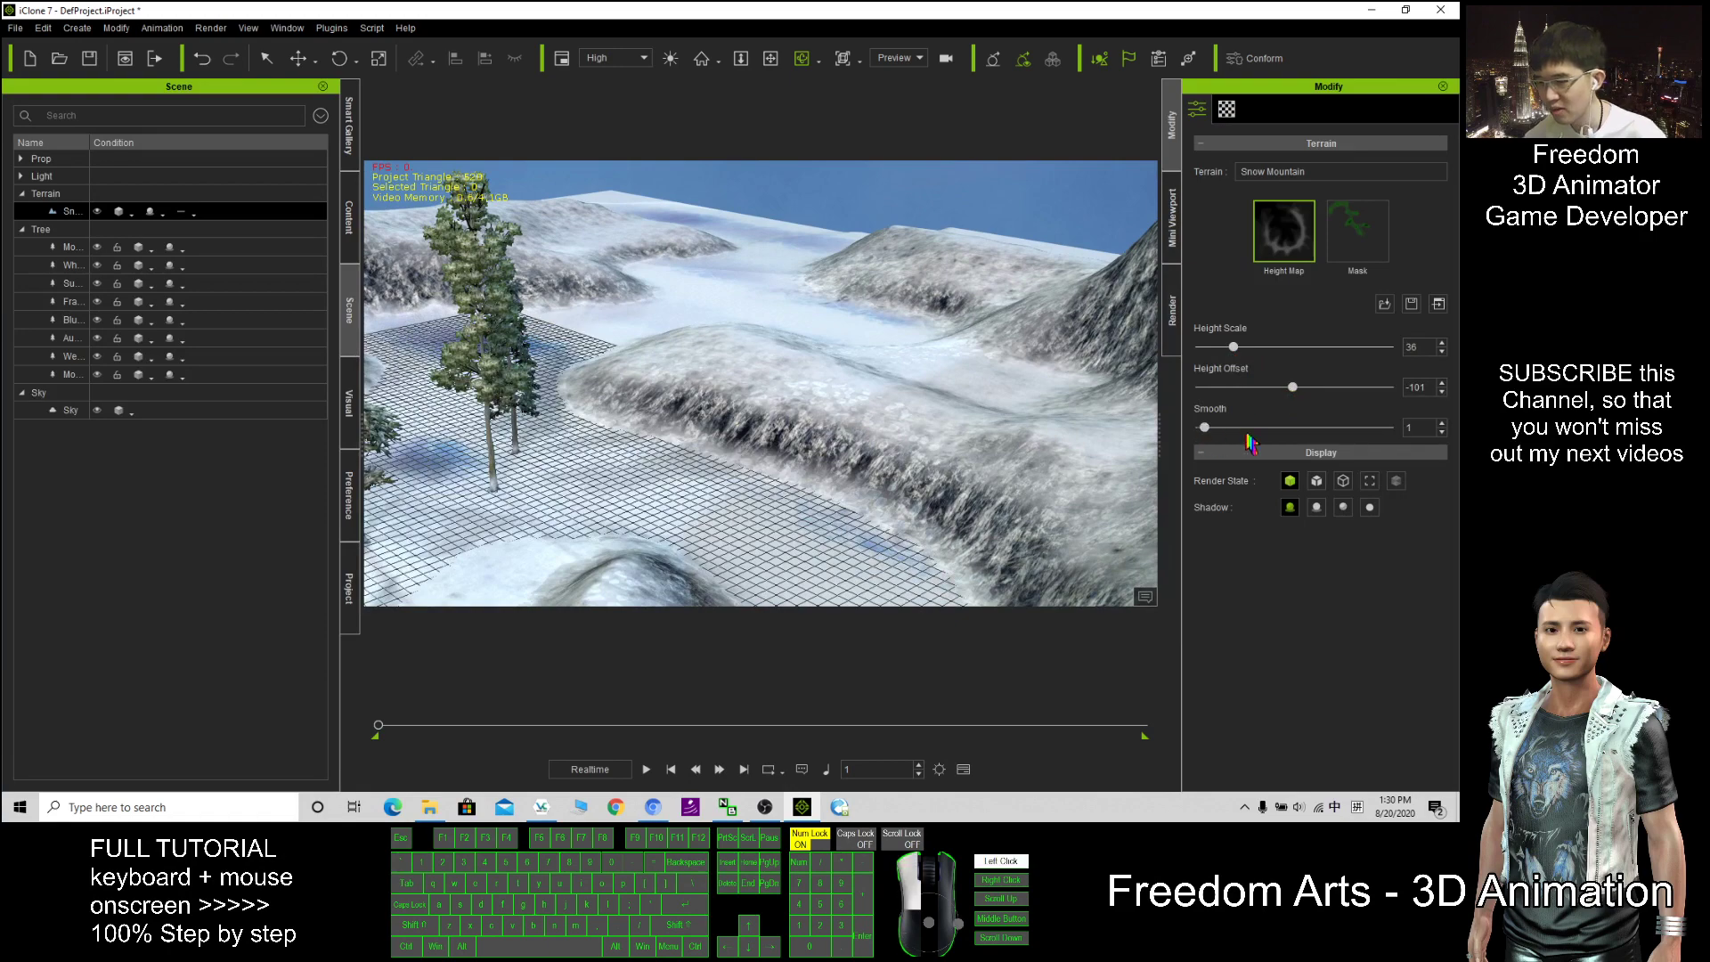
drag(1327, 450, 1386, 454)
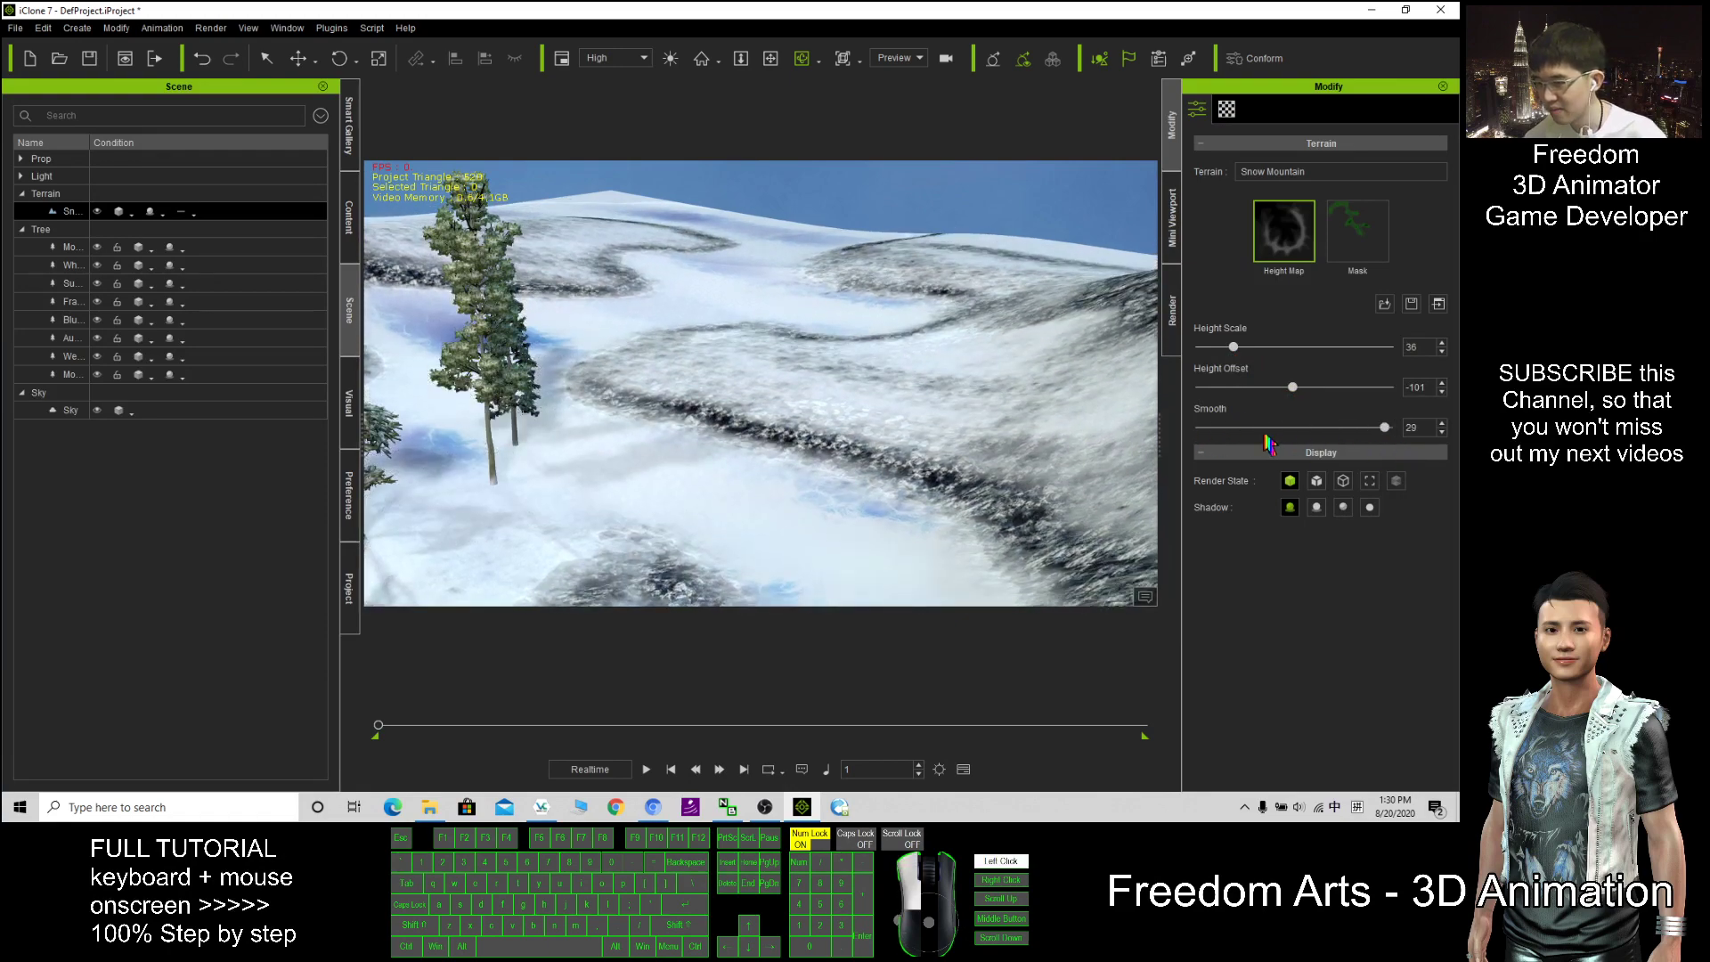
drag(1233, 433, 1225, 433)
Flatten the snow terrain around the trees by setting its Height Scale to 0
key(c)
drag(801, 383, 588, 454)
key(x)
drag(499, 392, 832, 389)
key(x)
key(c)
drag(1236, 348, 1219, 348)
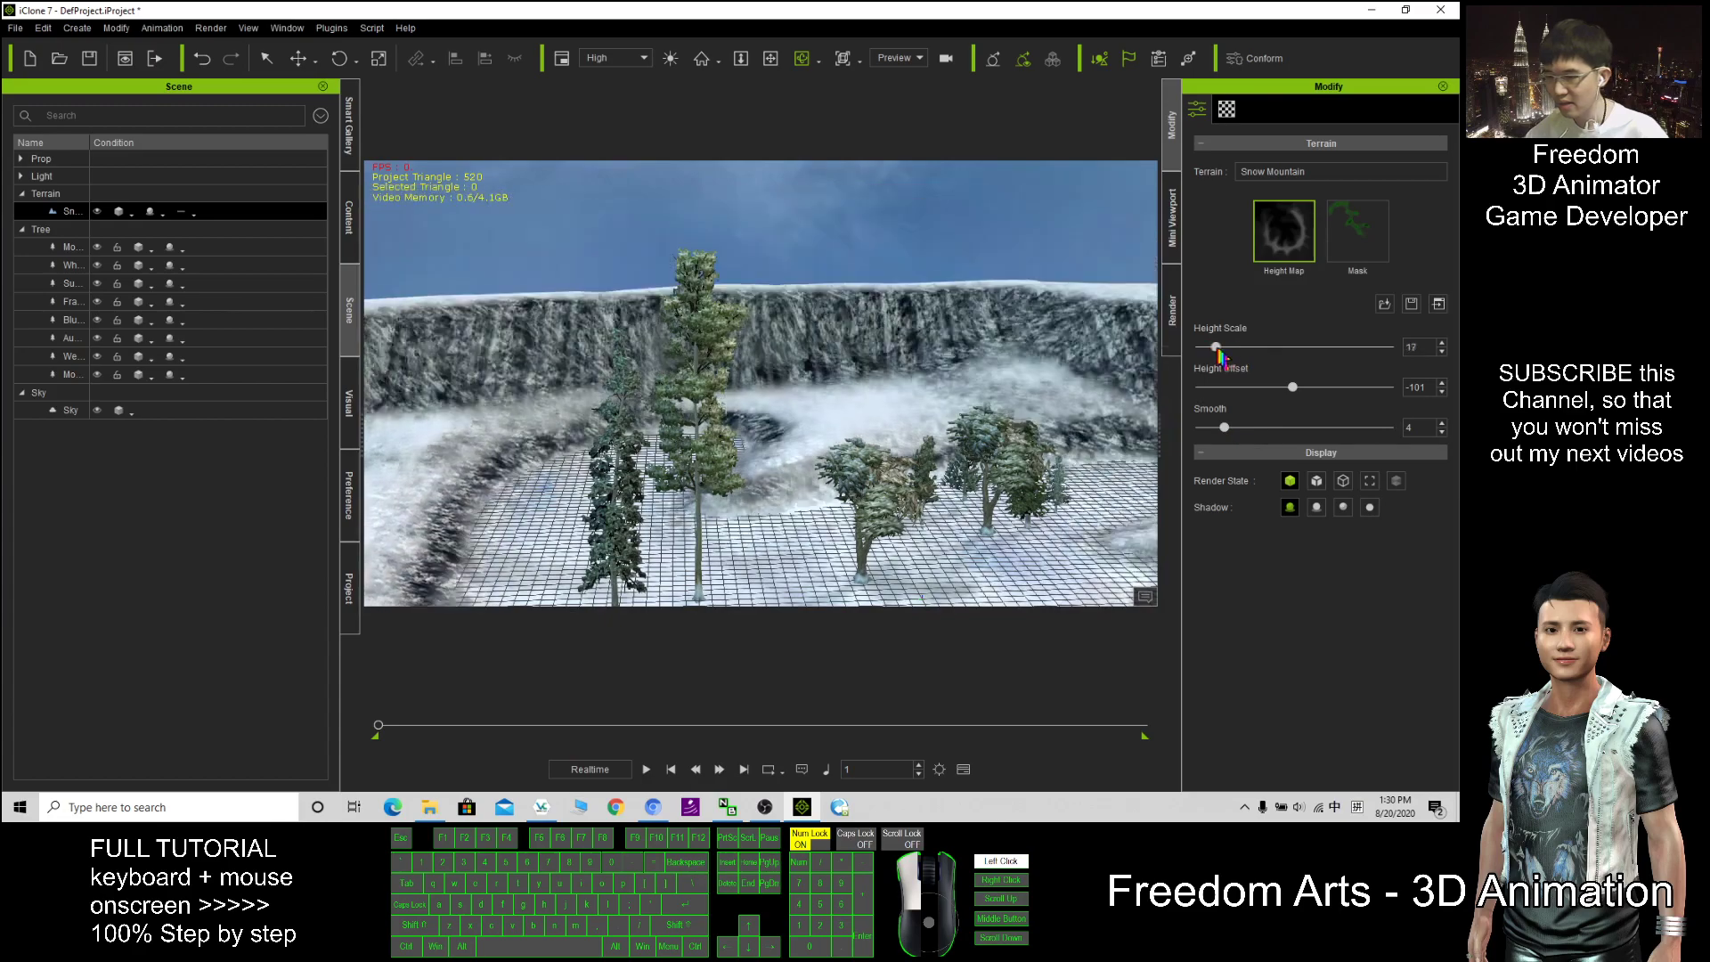
Set the snow terrain's Height Scale to 28 and its Smooth value to 17
key(x)
drag(802, 418, 1239, 367)
key(c)
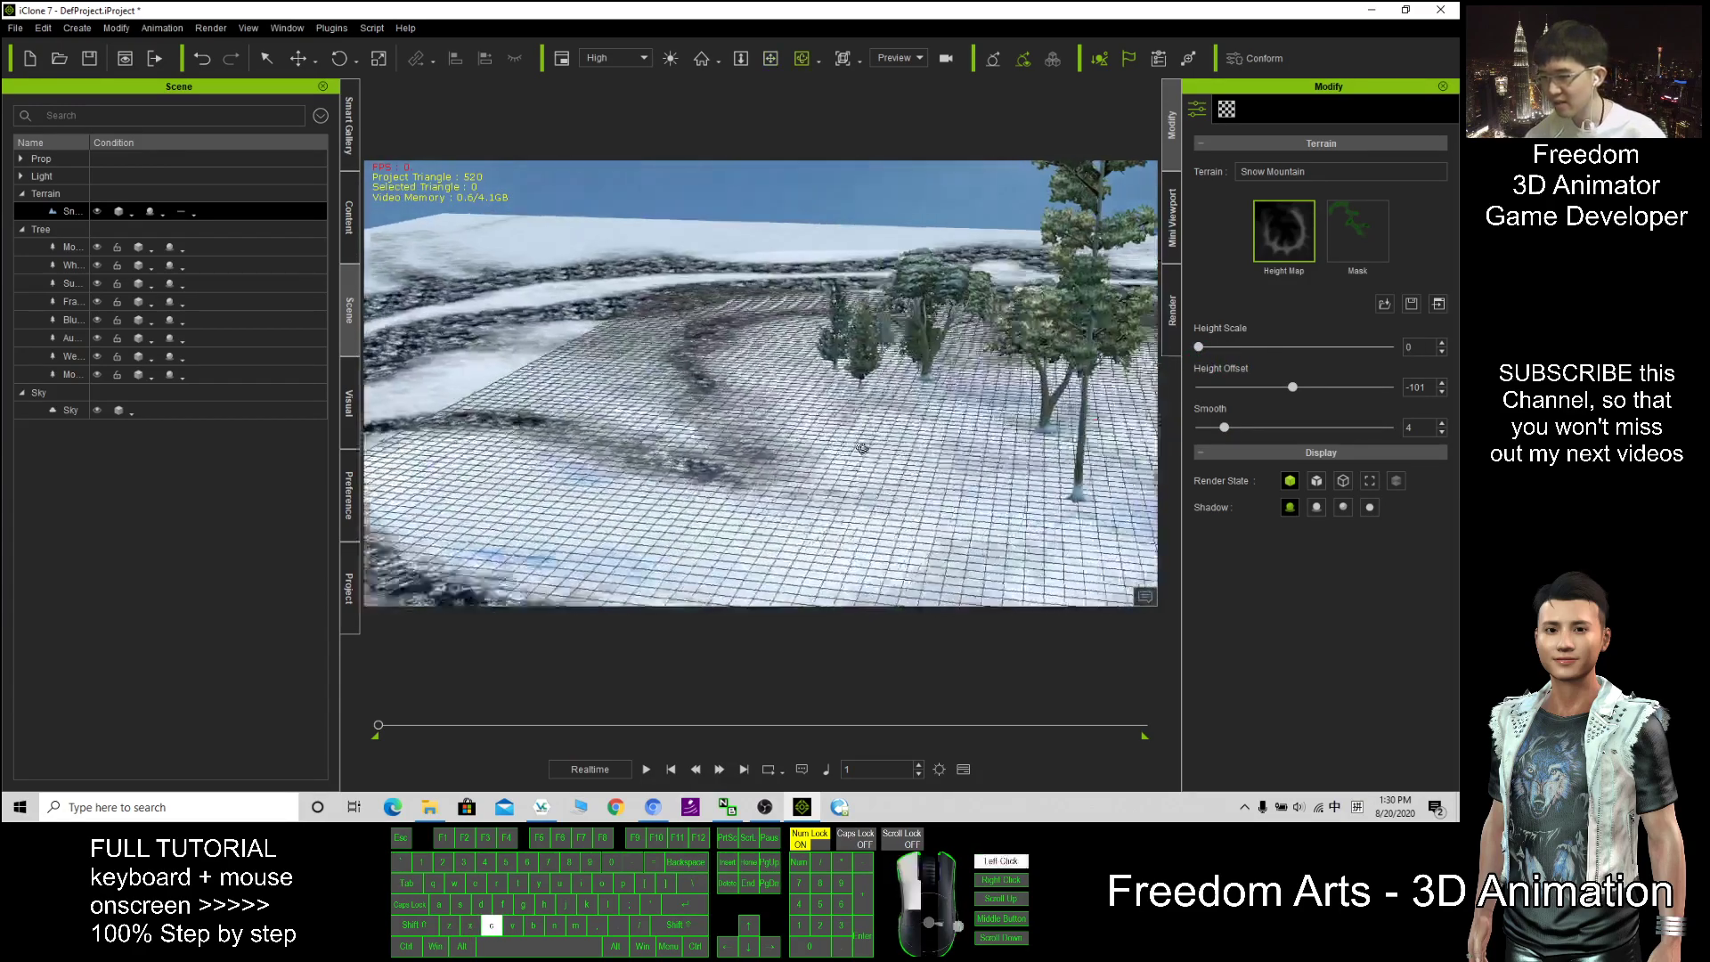
key(x)
key(c)
key(x)
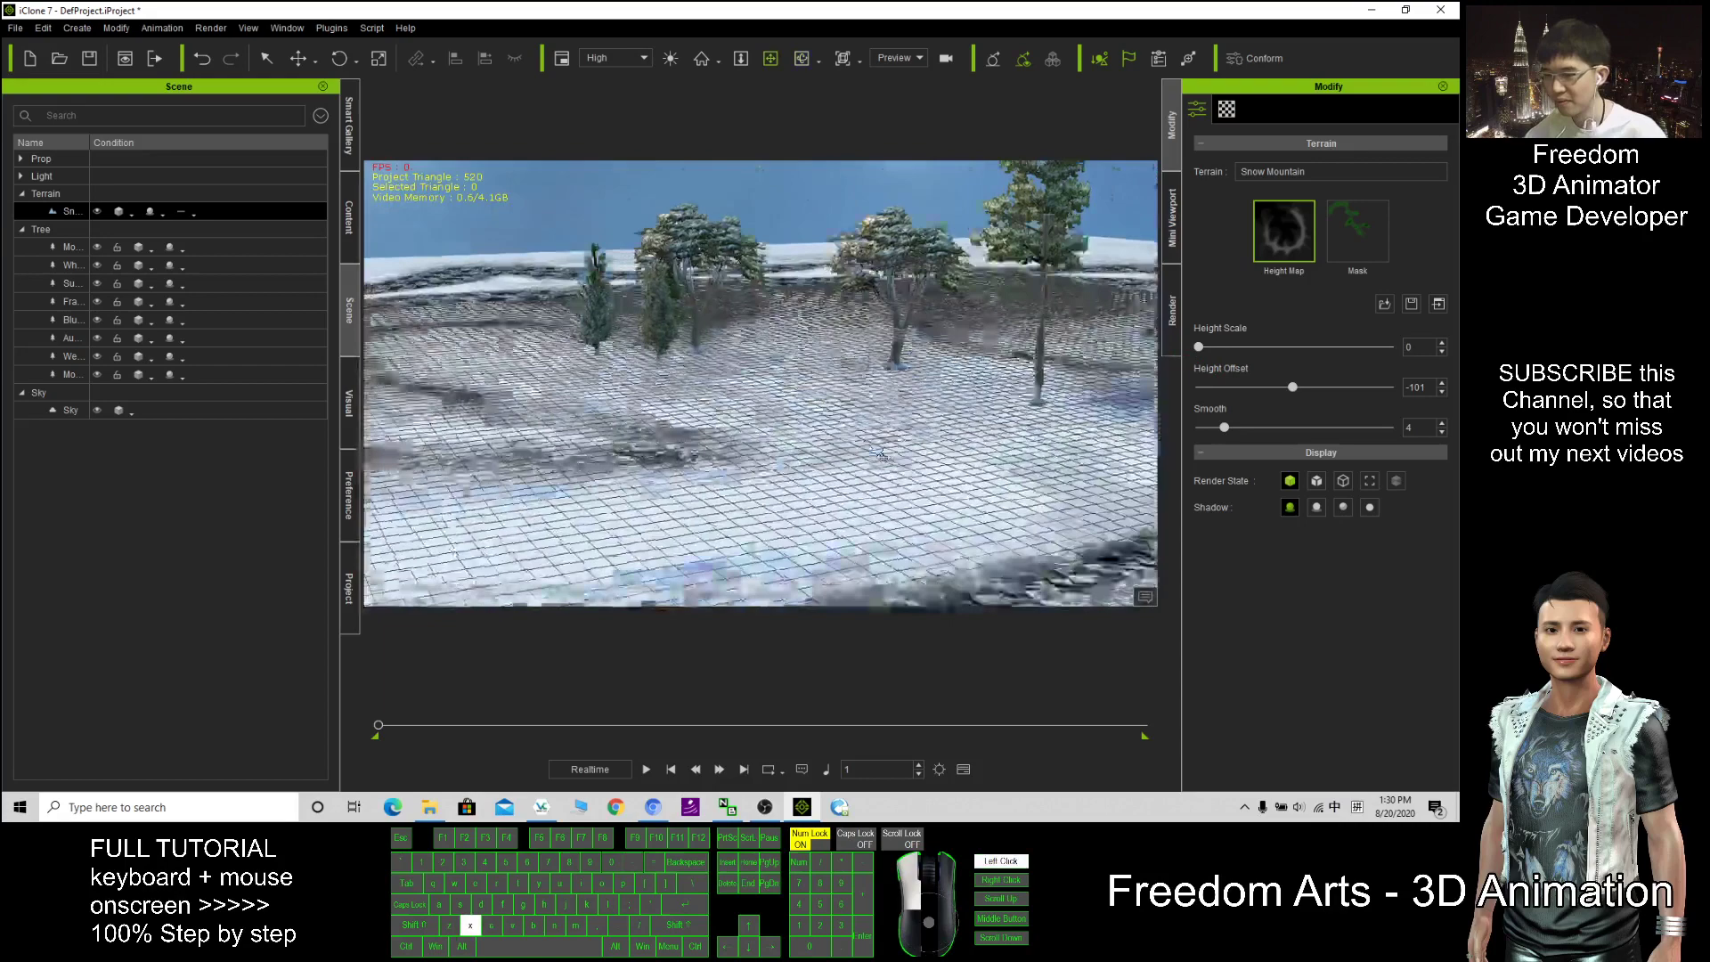
key(c)
drag(1241, 431, 1210, 439)
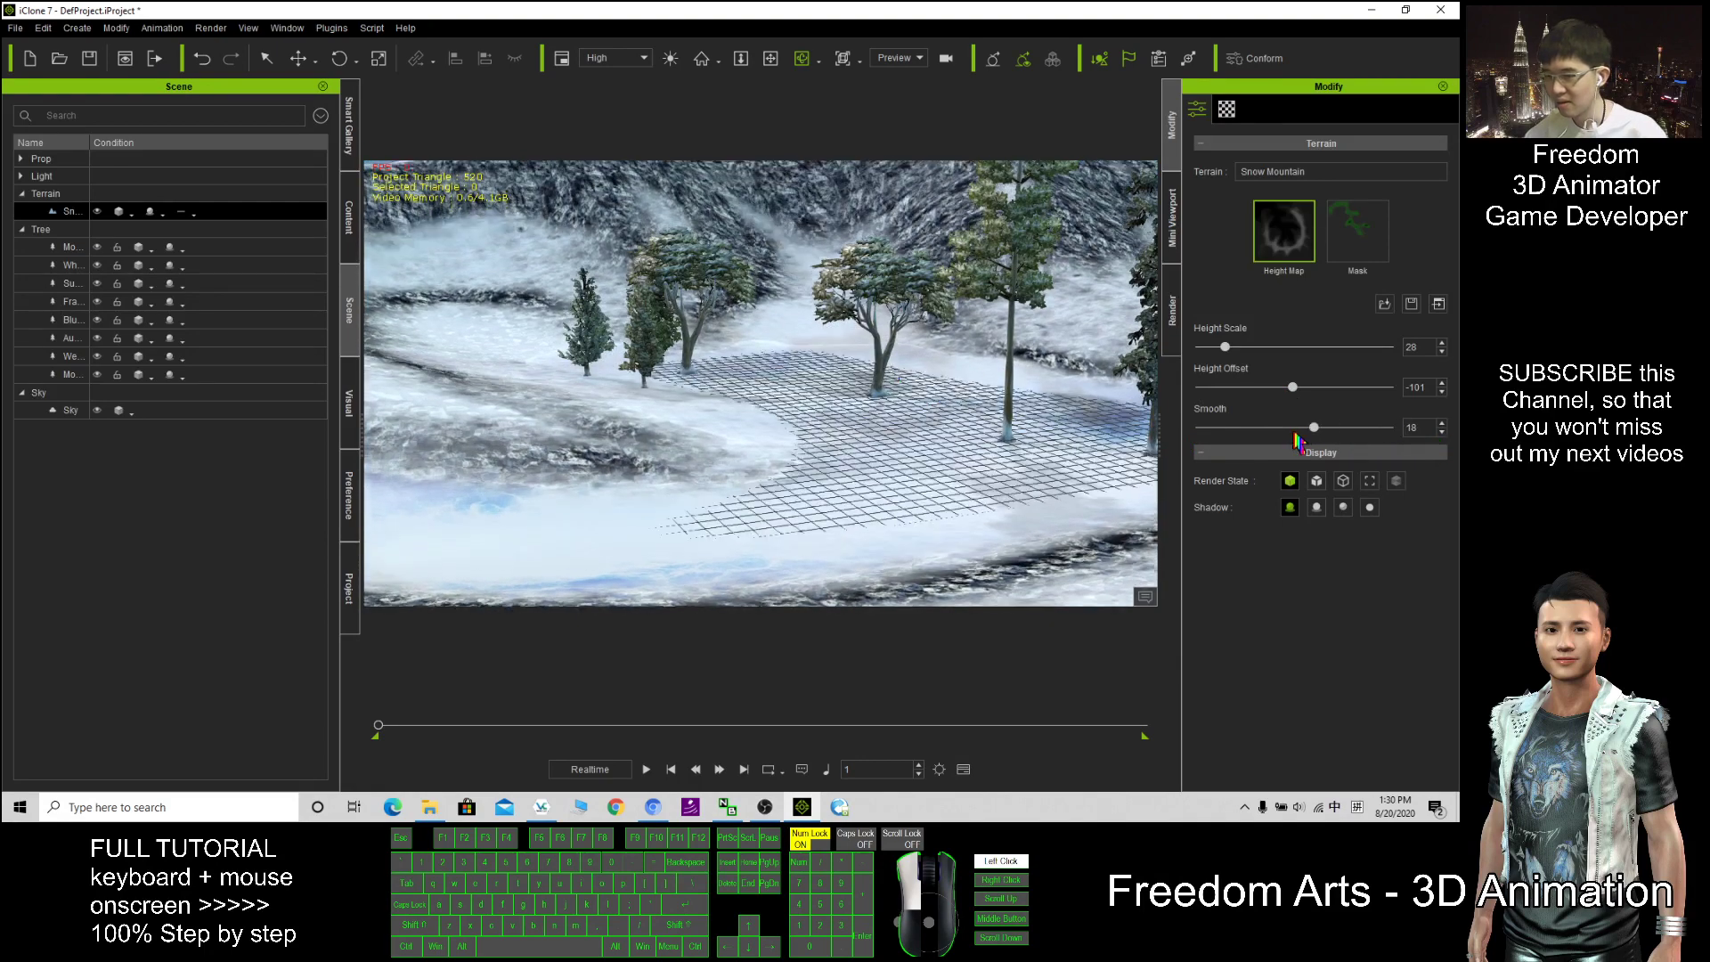
drag(1301, 432, 1307, 432)
Examine the reshaped snow terrain and the trees in the valley from several angles
key(c)
drag(899, 401, 756, 384)
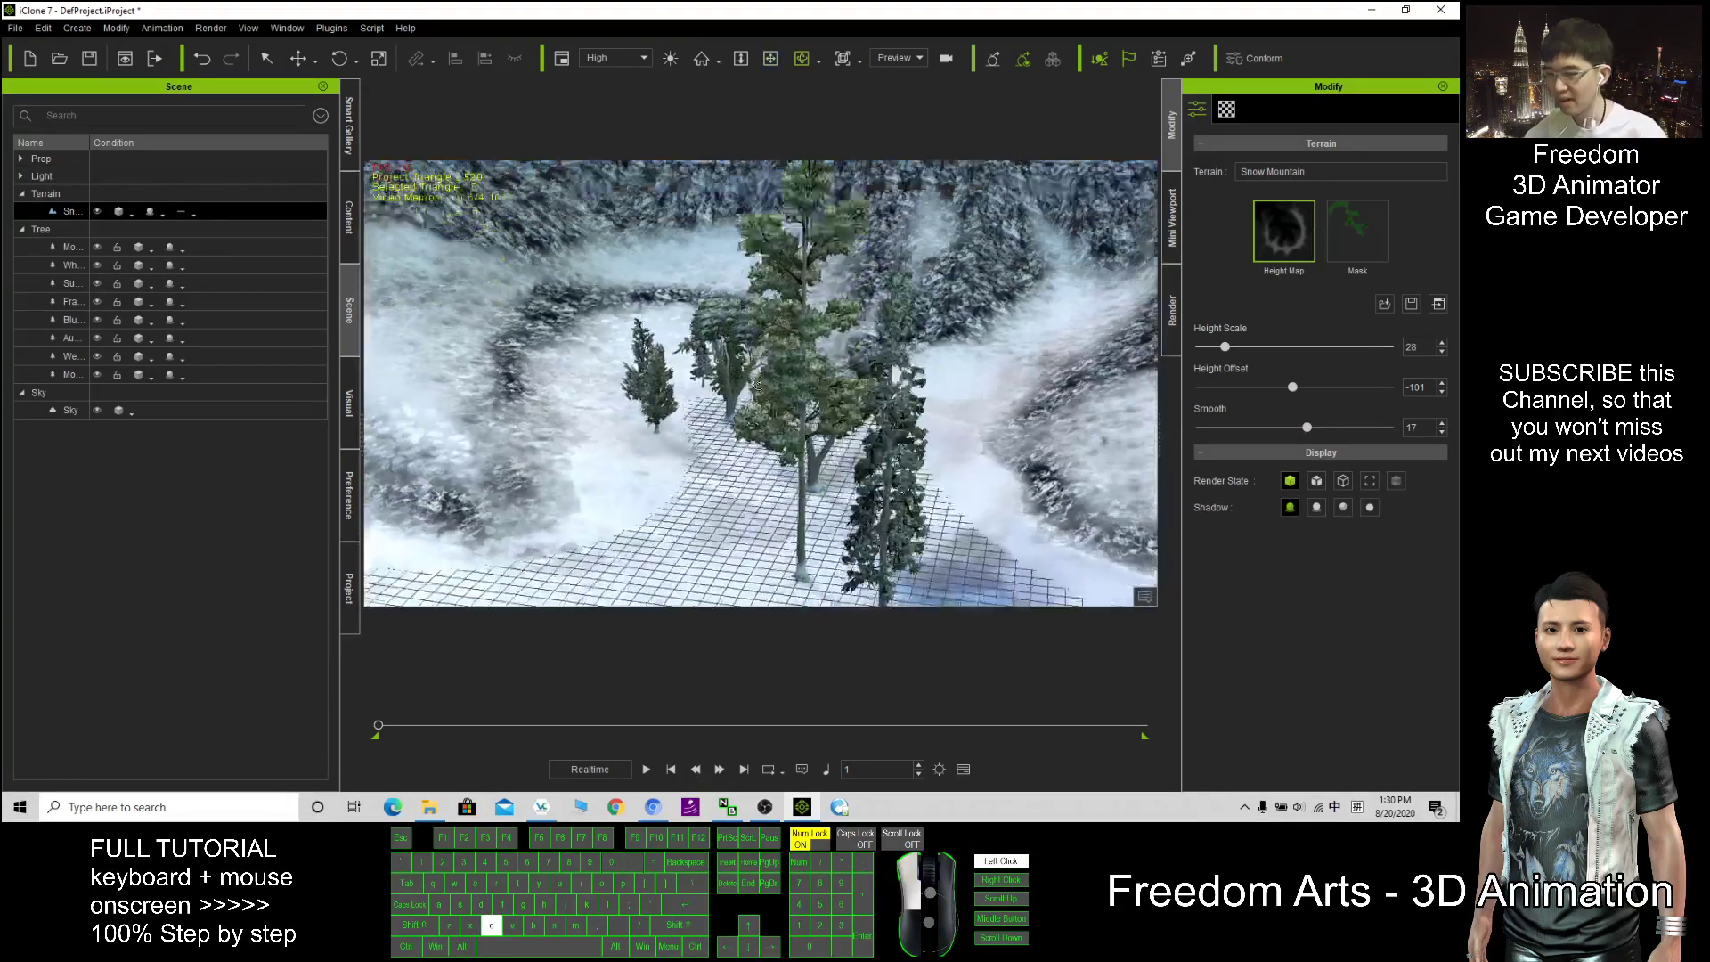
drag(961, 335, 862, 395)
key(c)
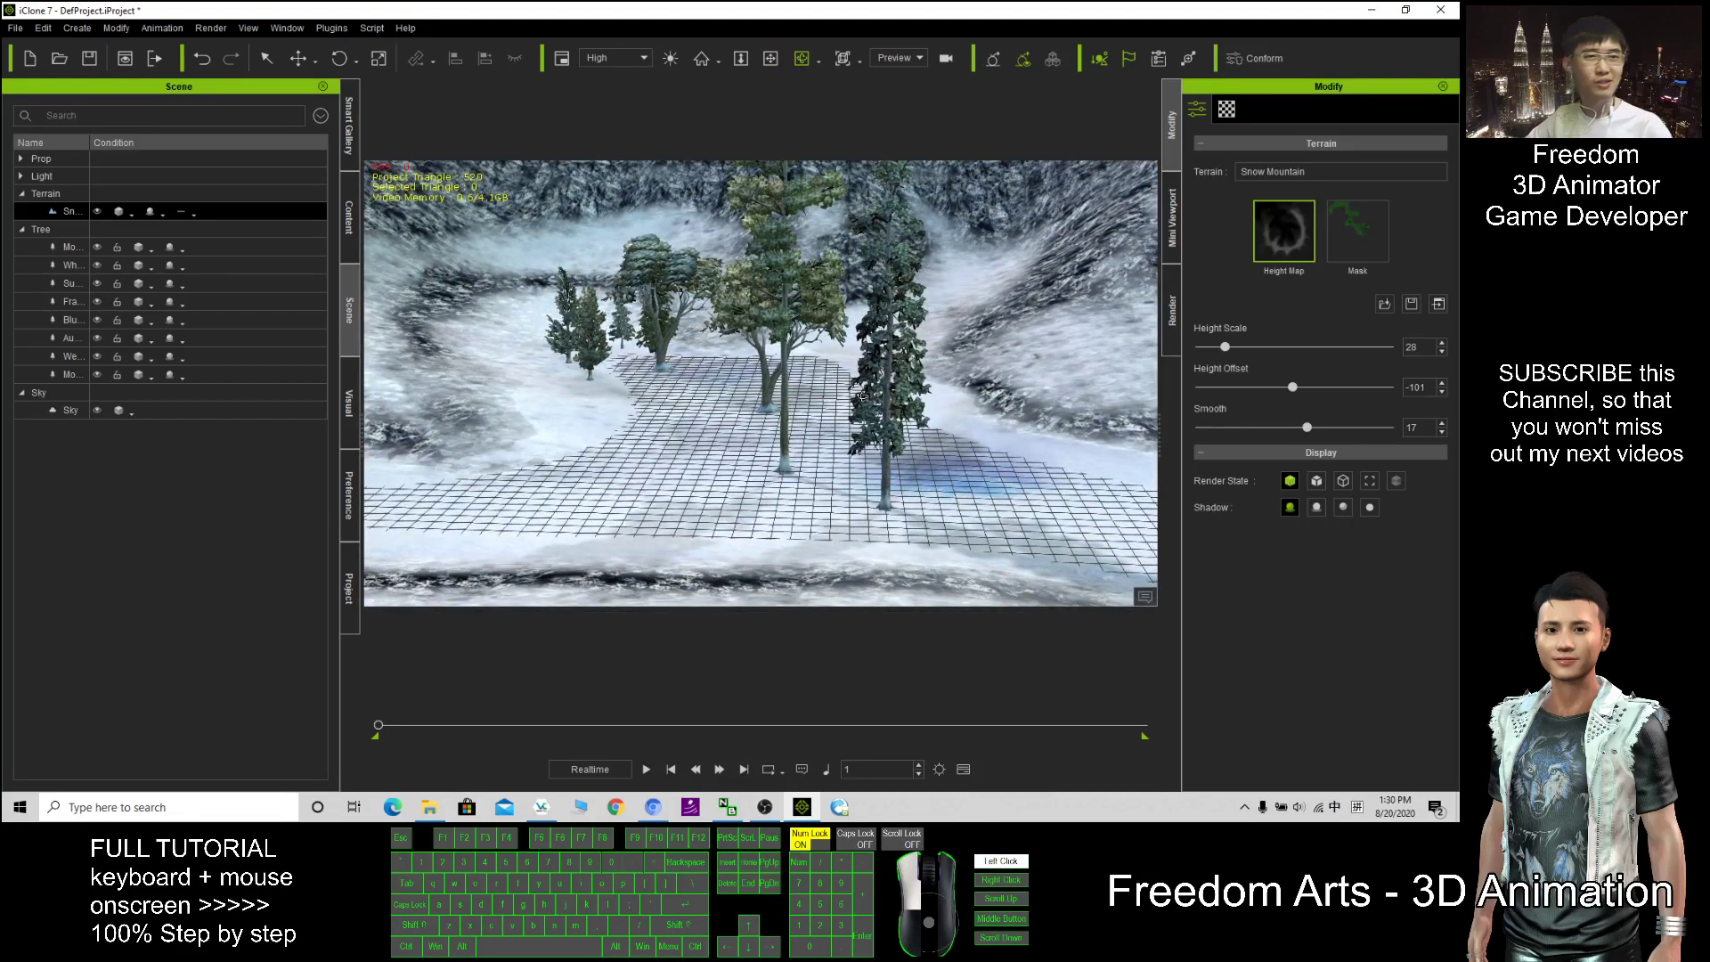
key(c)
drag(914, 448, 921, 430)
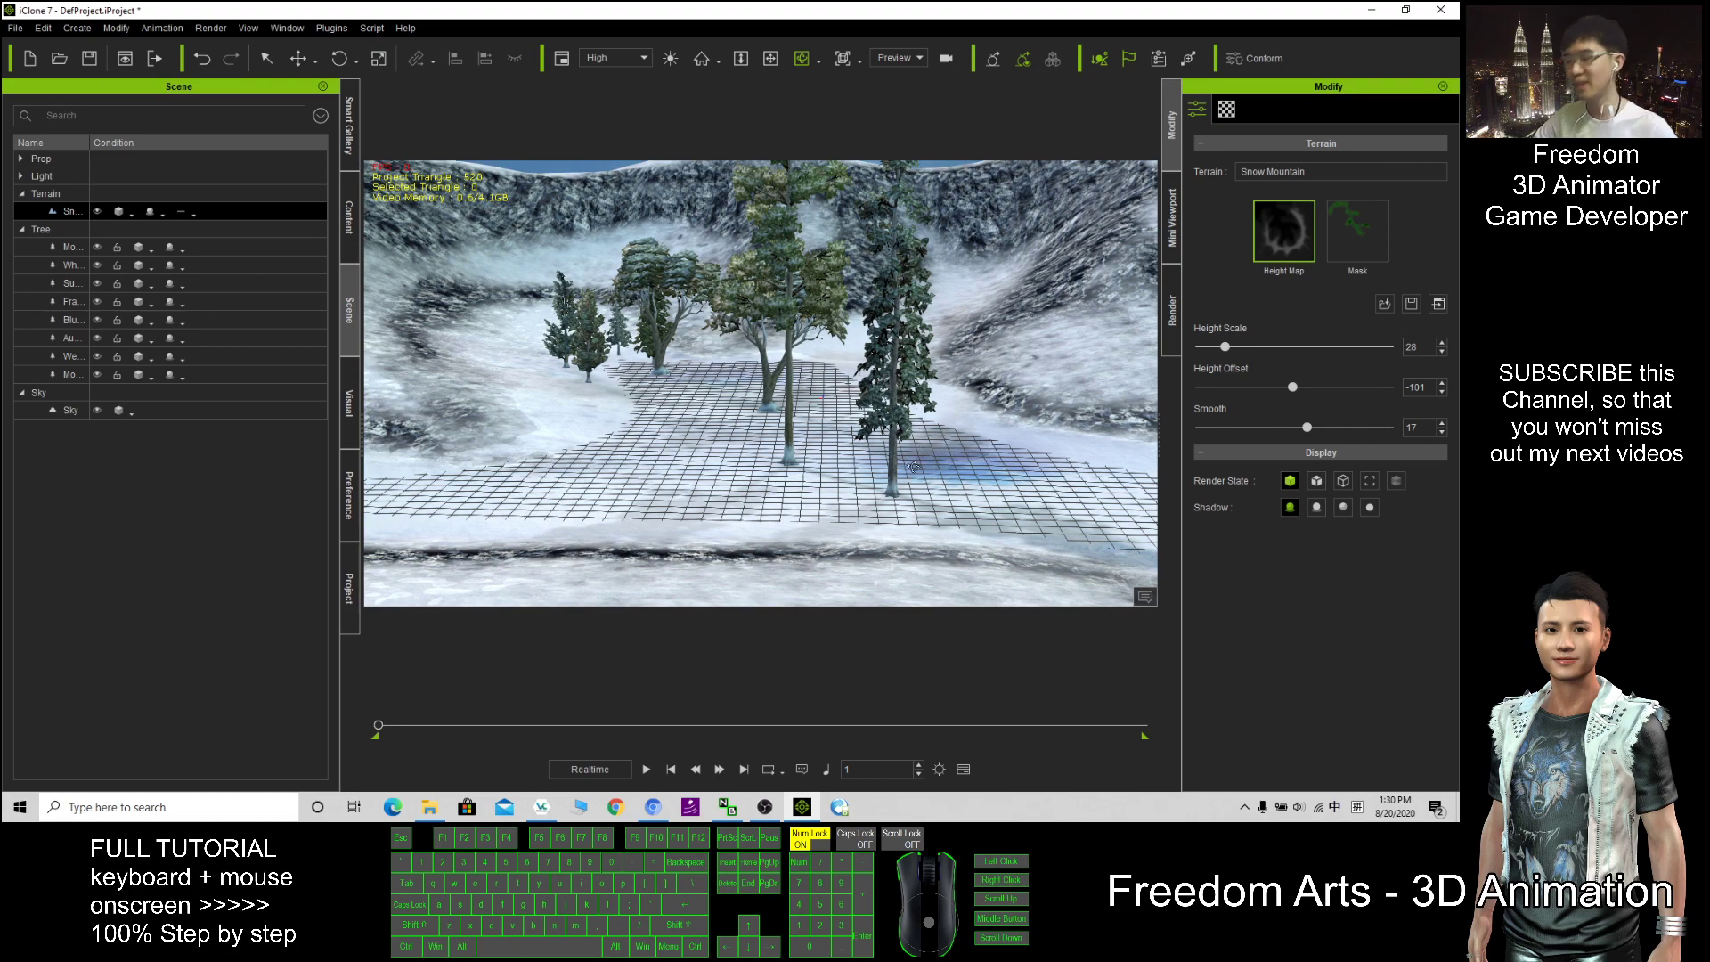
key(c)
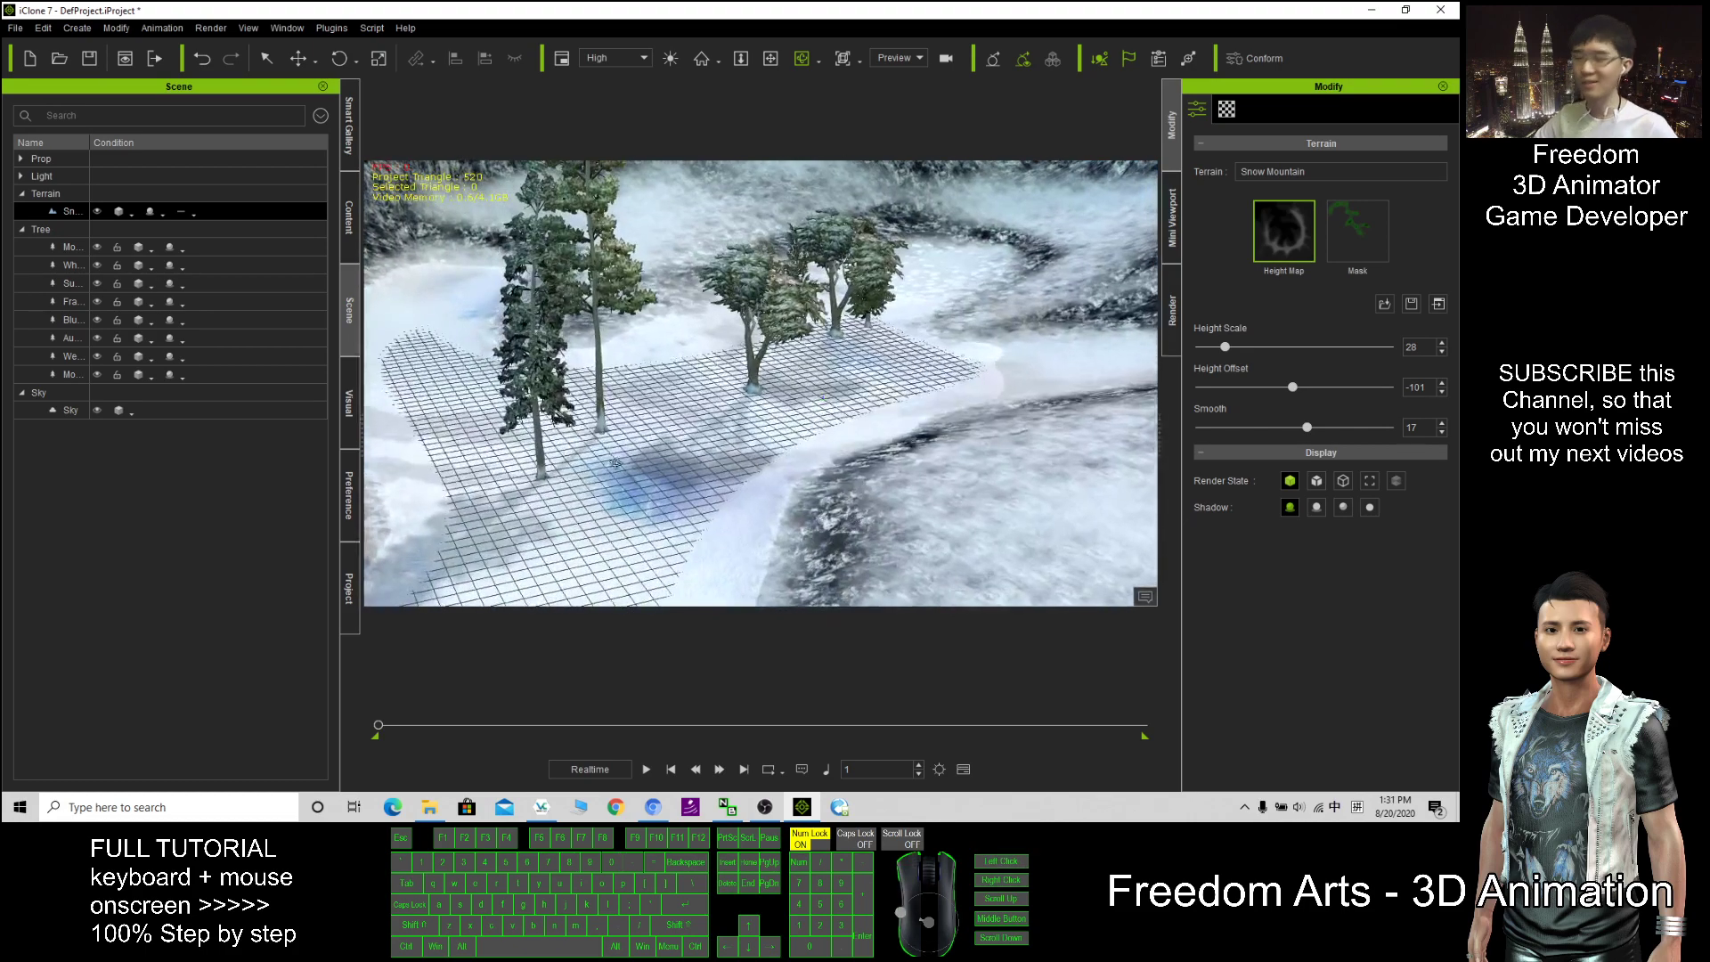